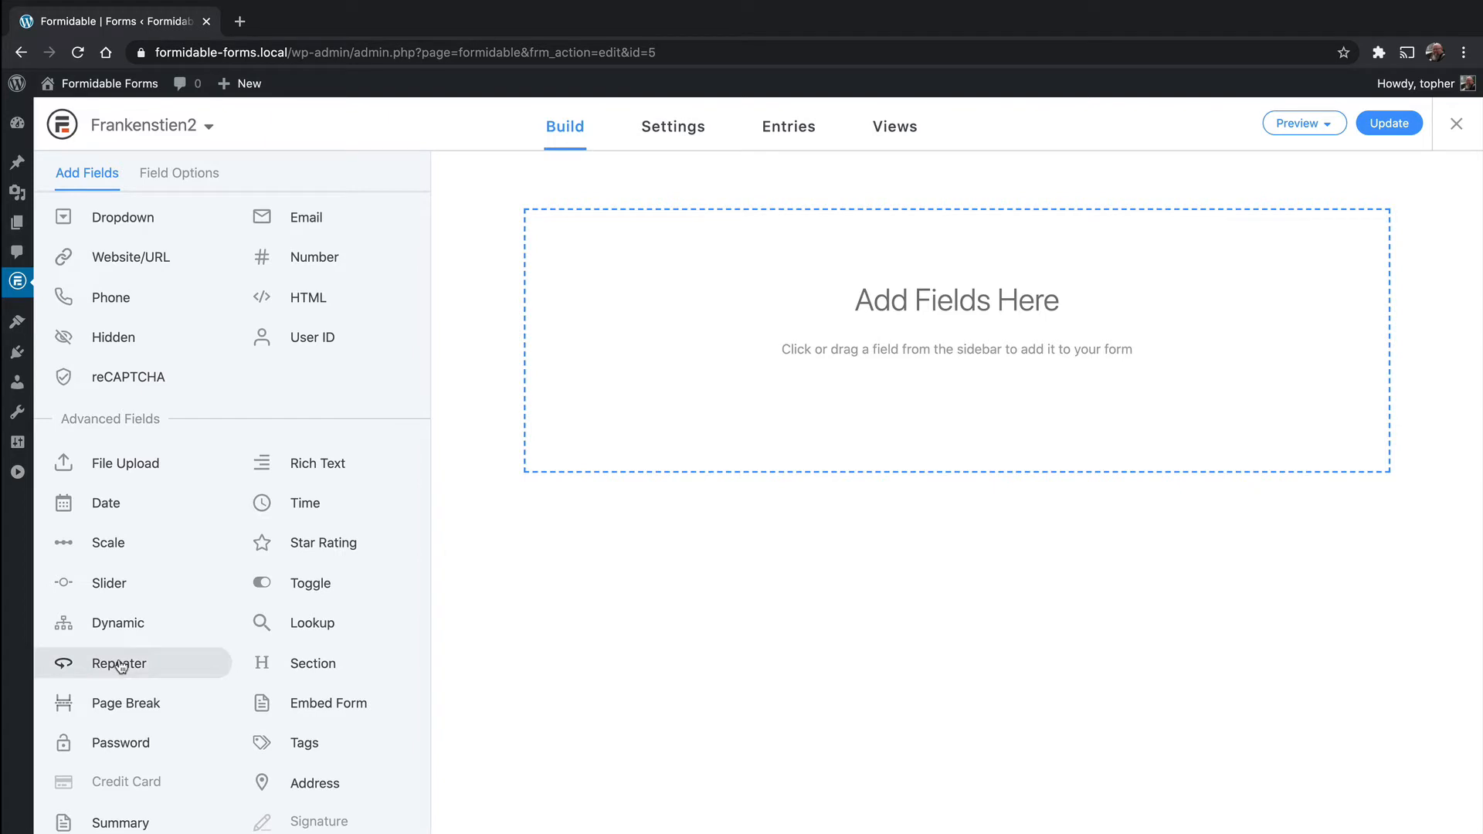
Add a Rich Text field to the Frankenstien2 form and expand its advanced options.
scroll(120, 666, "up", 2)
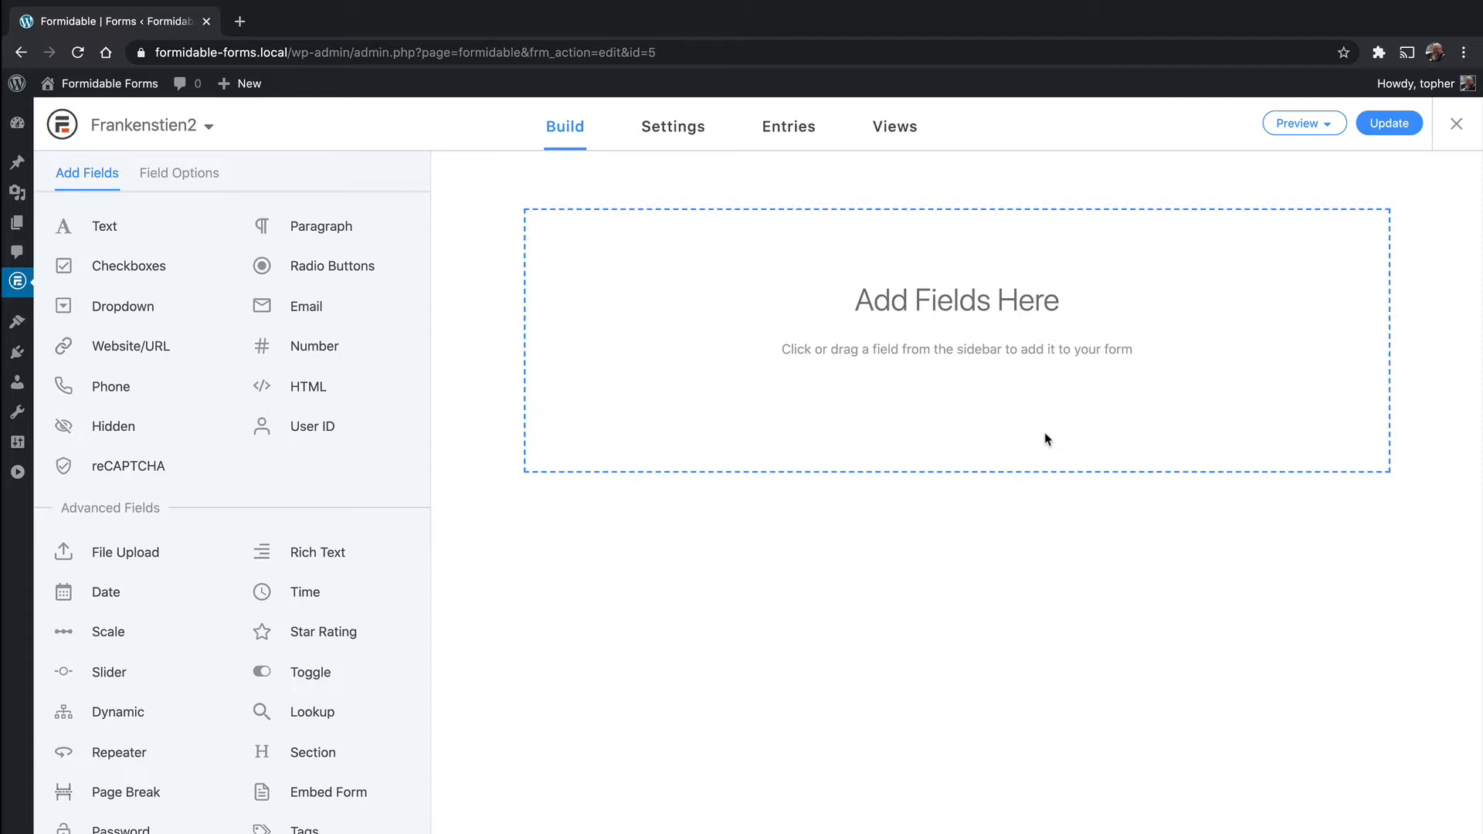
left_click(341, 558)
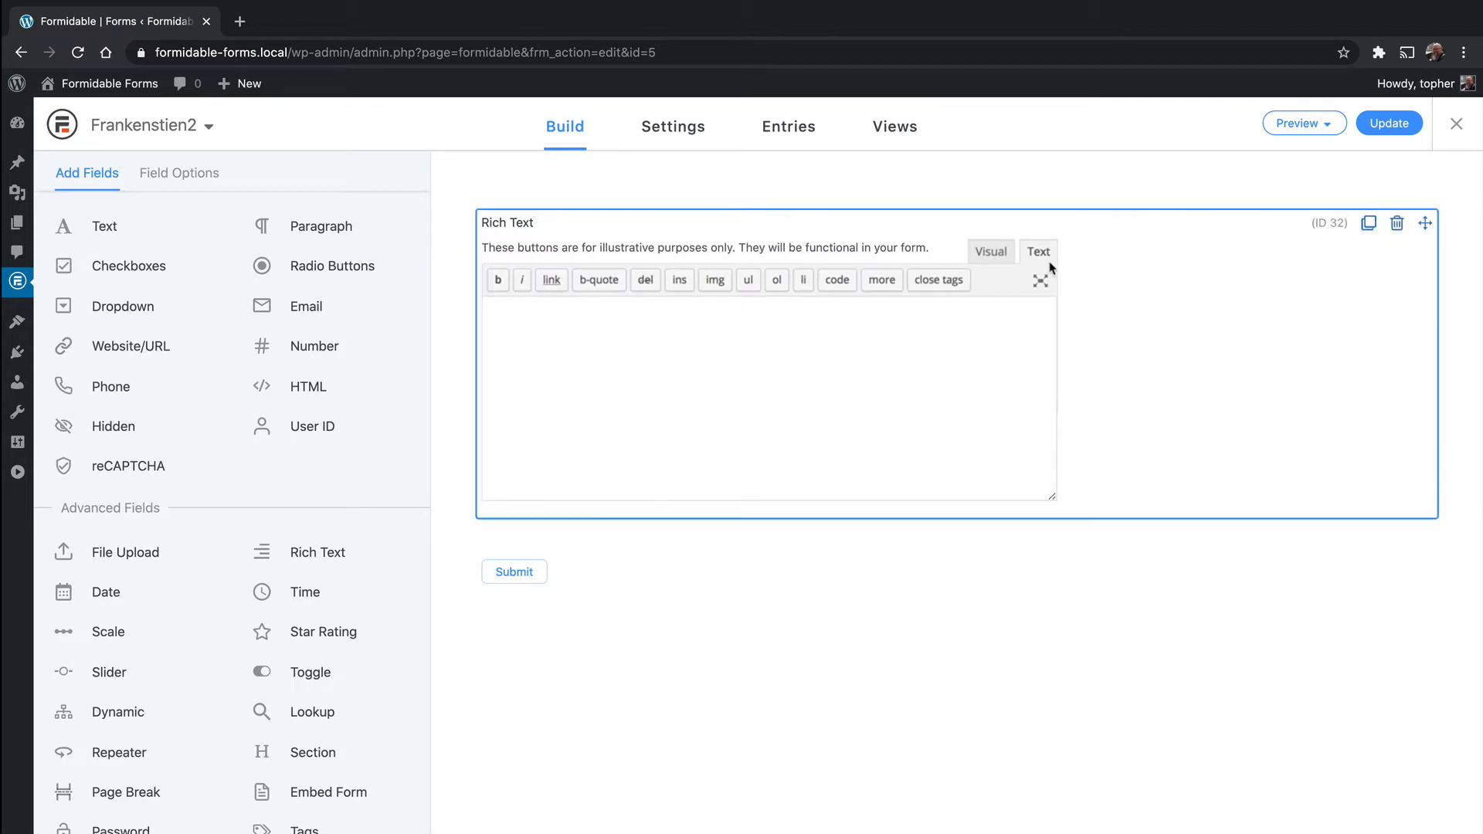
left_click(999, 255)
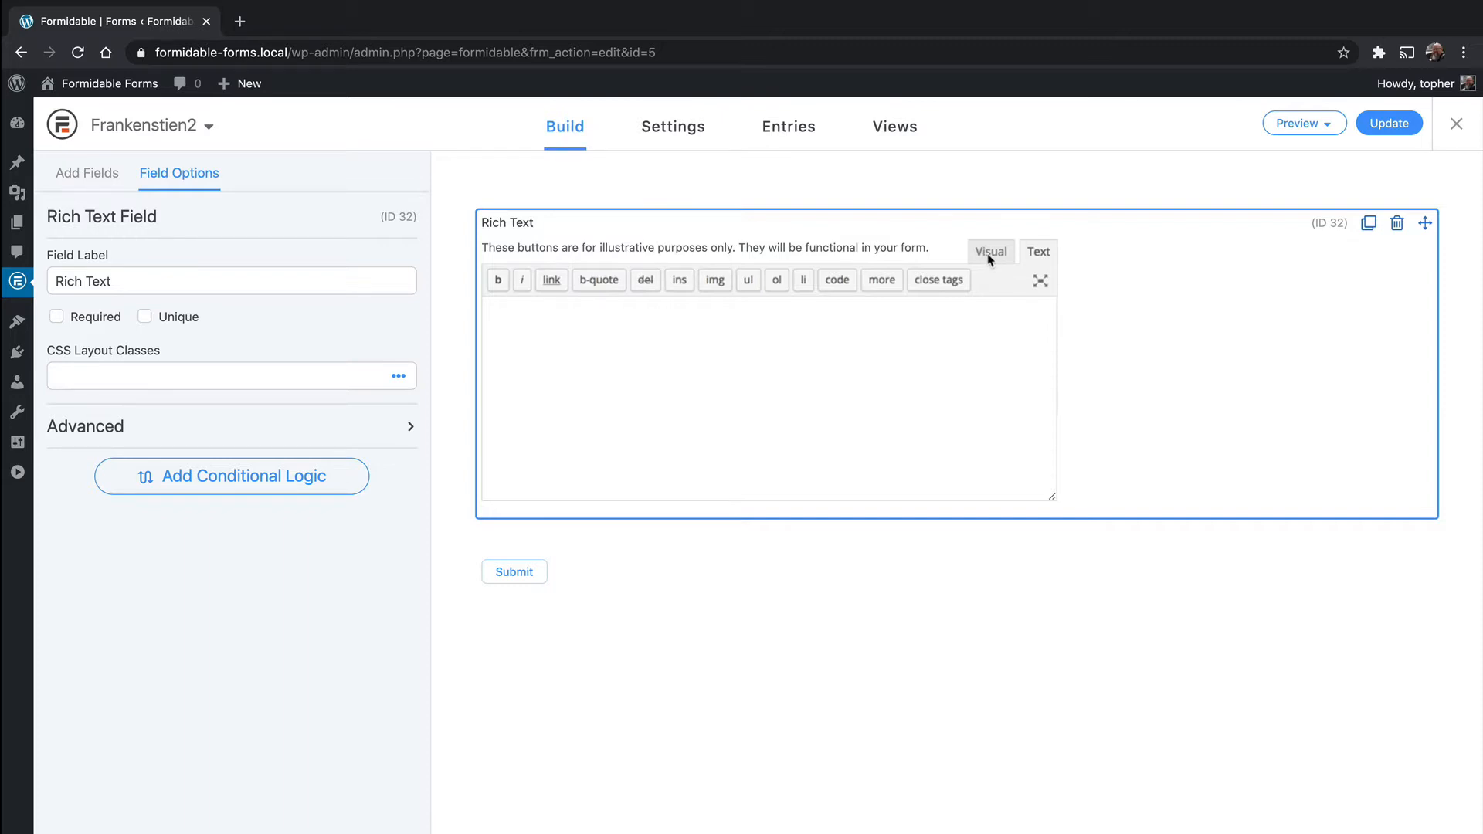
left_click(390, 427)
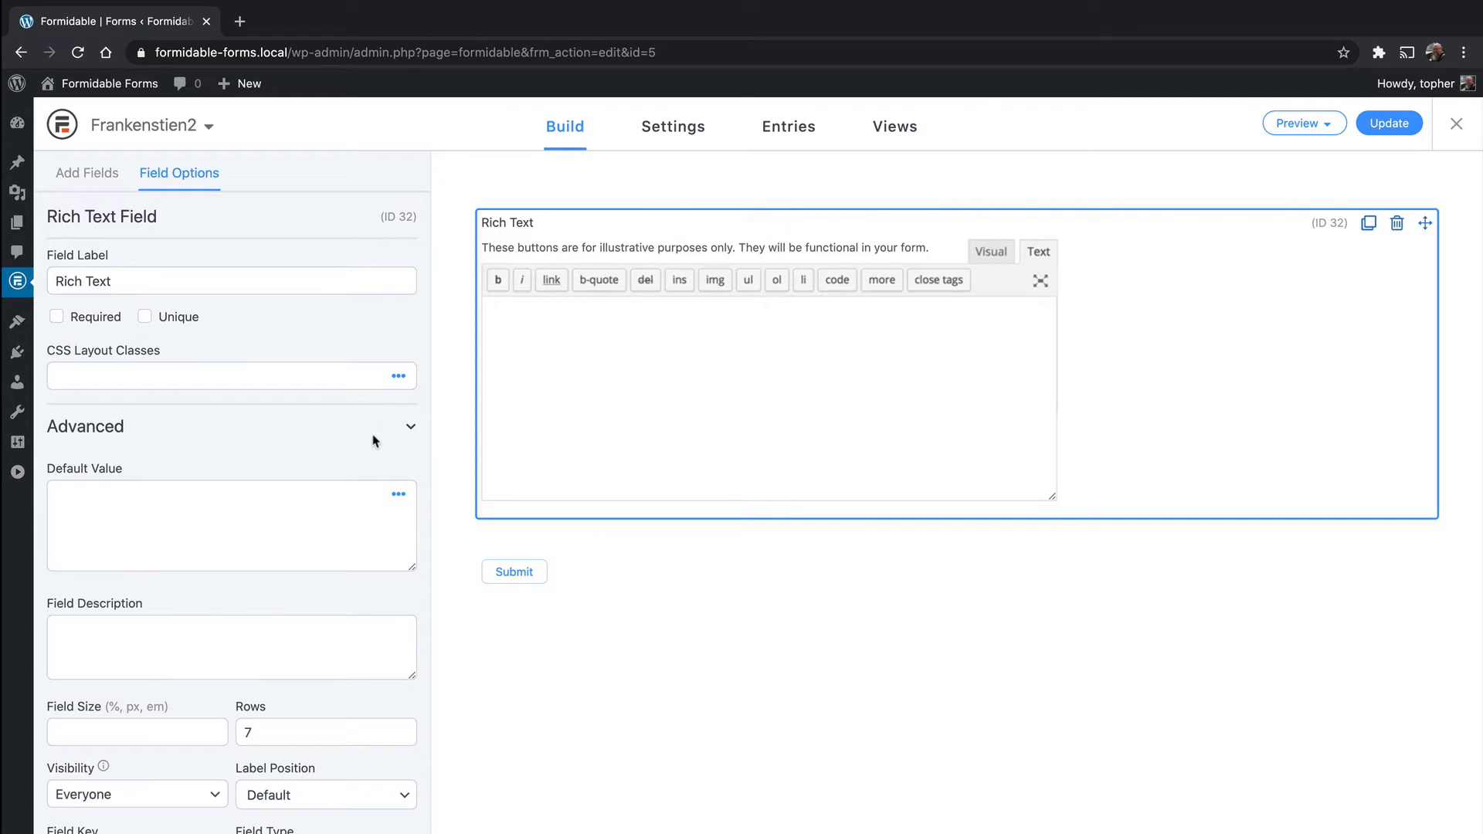
scroll(298, 500, "down", 1)
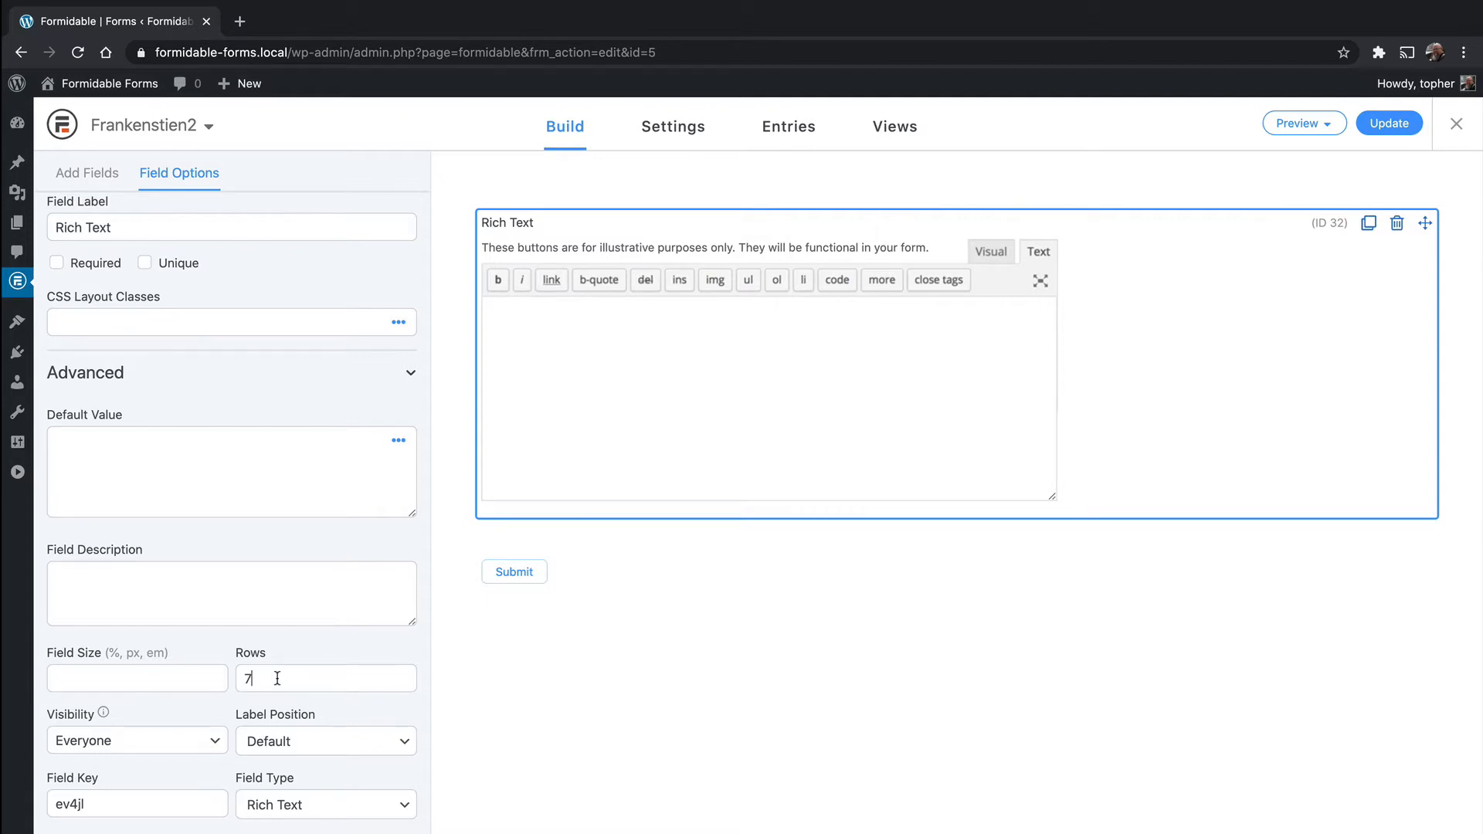
scroll(277, 678, "up", 1)
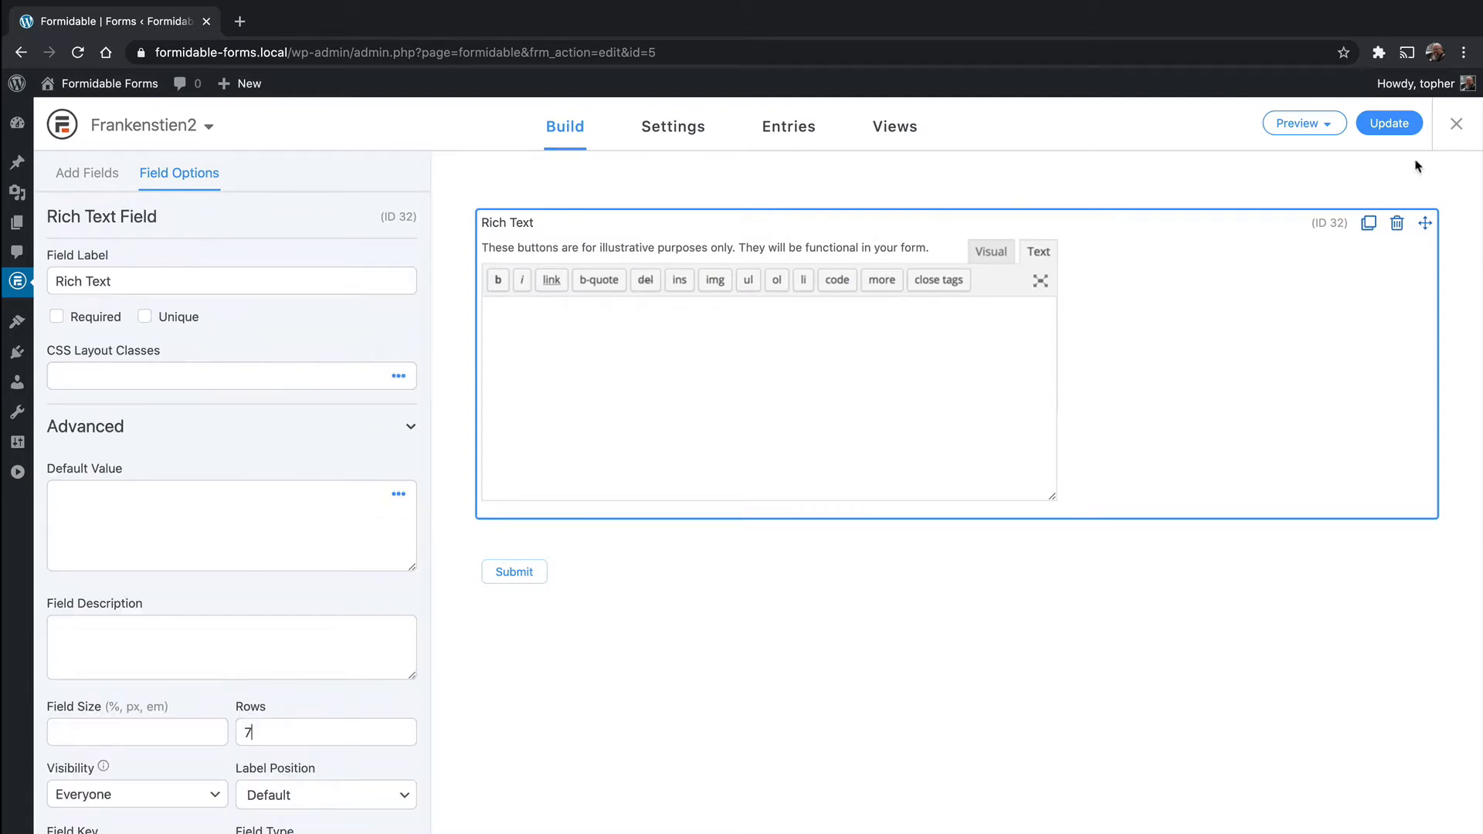
Update the form and preview it in the site's theme.
left_click(1383, 125)
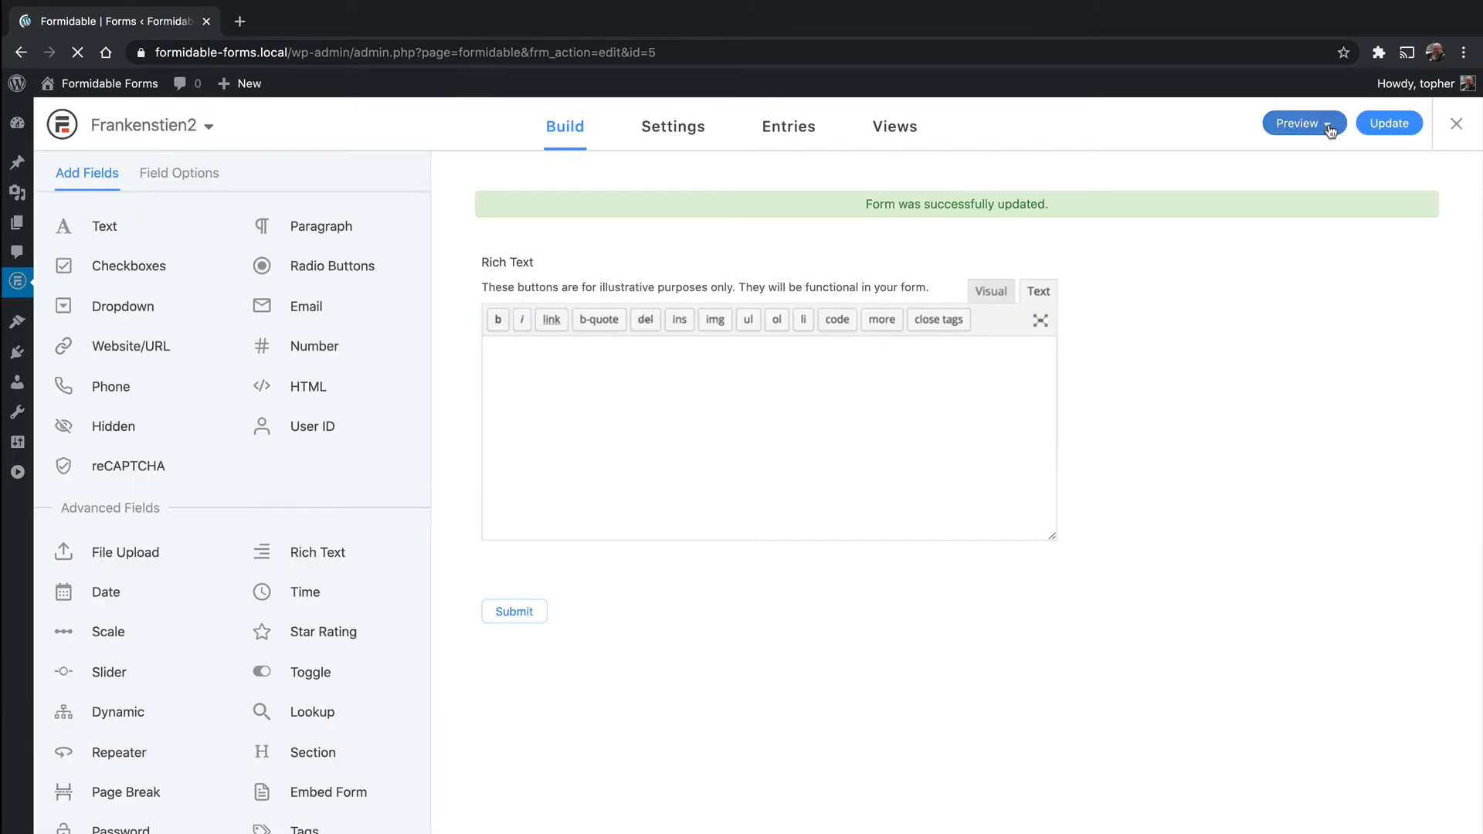
left_click(1331, 130)
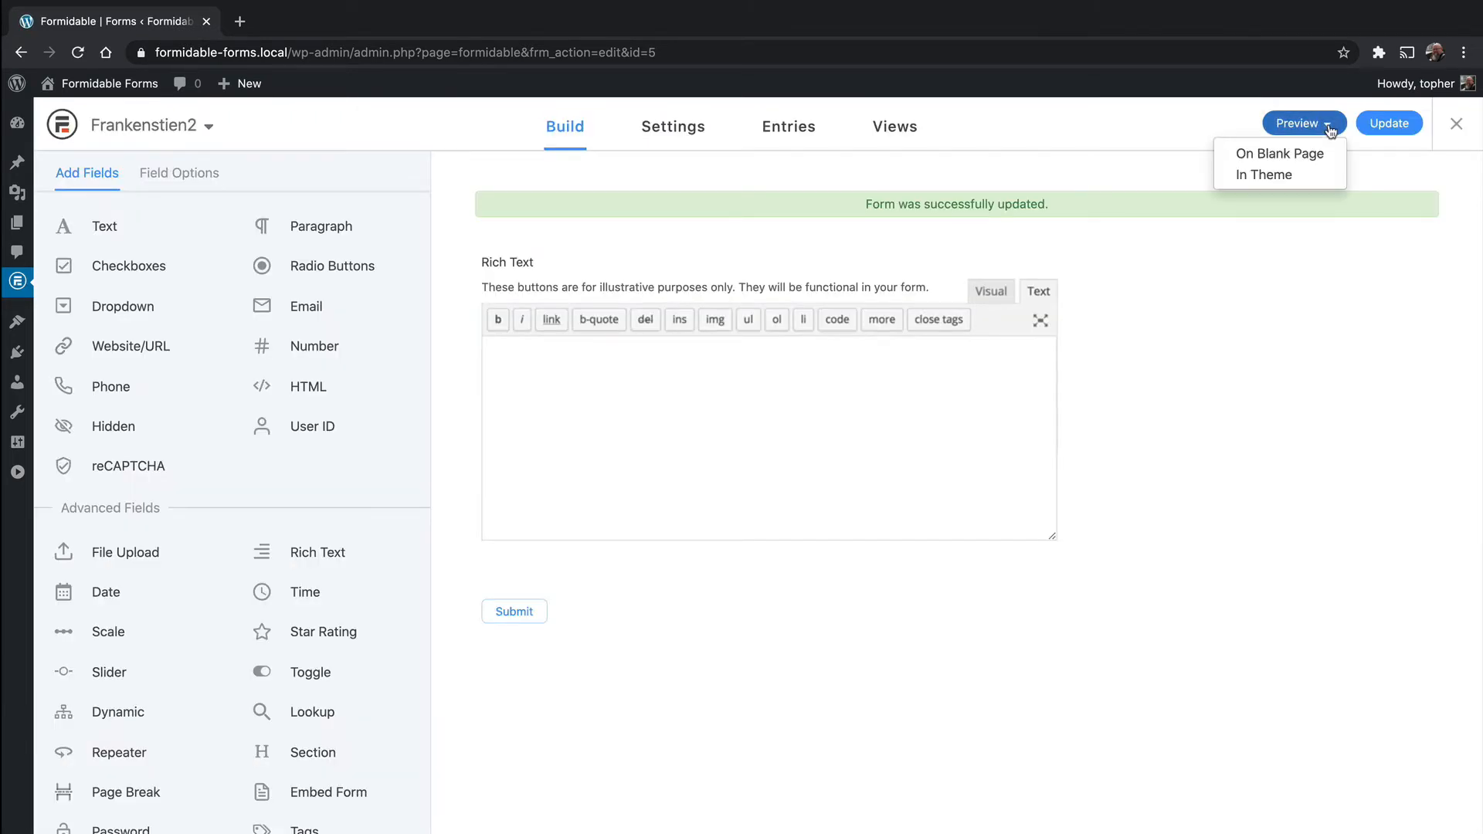
left_click(1278, 173)
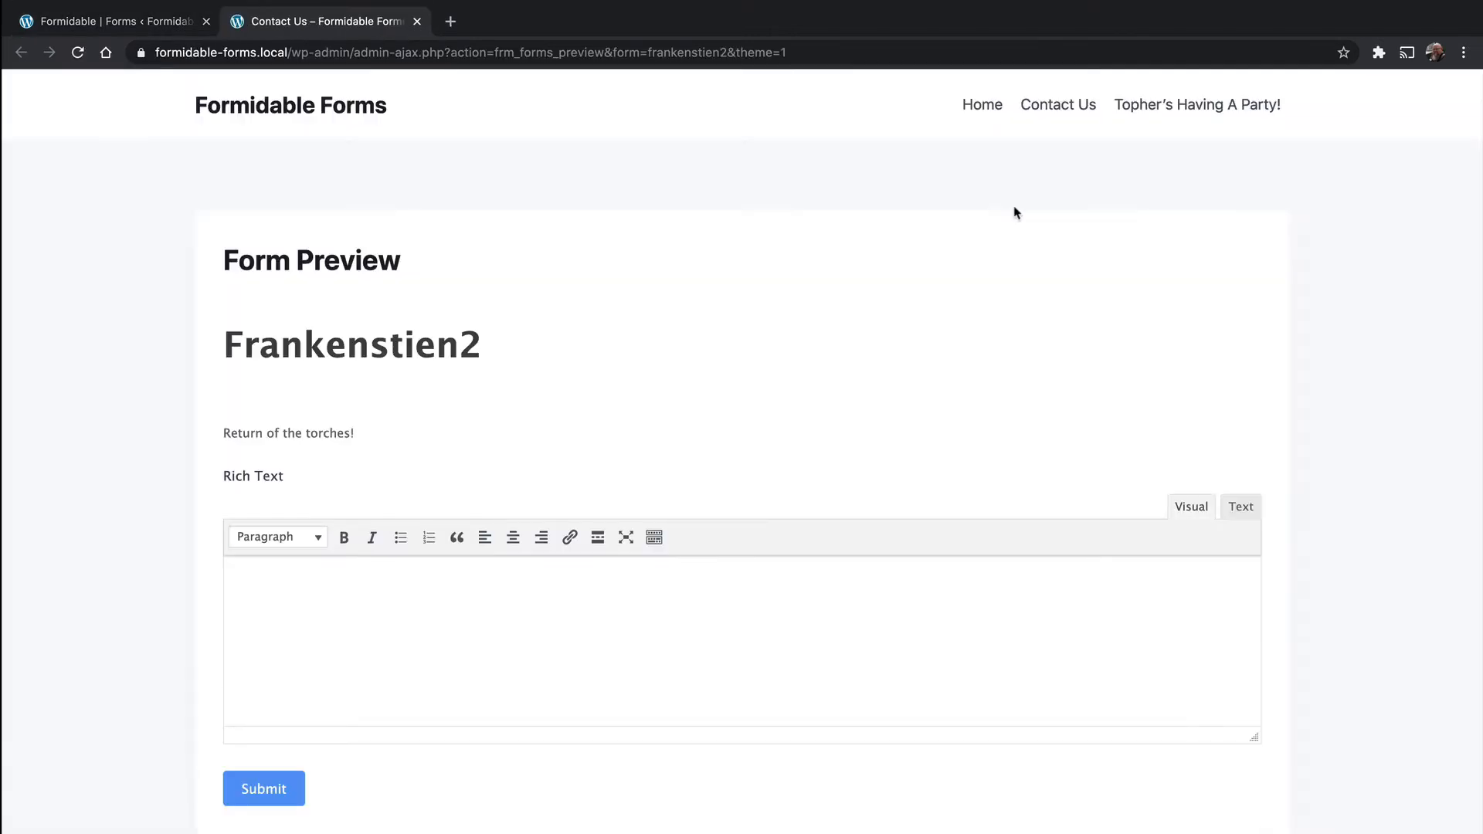
Examine the Rich Text field's extended toolbar and its Visual and Text modes in the preview, and close the preview.
left_click(279, 539)
left_click(544, 633)
left_click(655, 538)
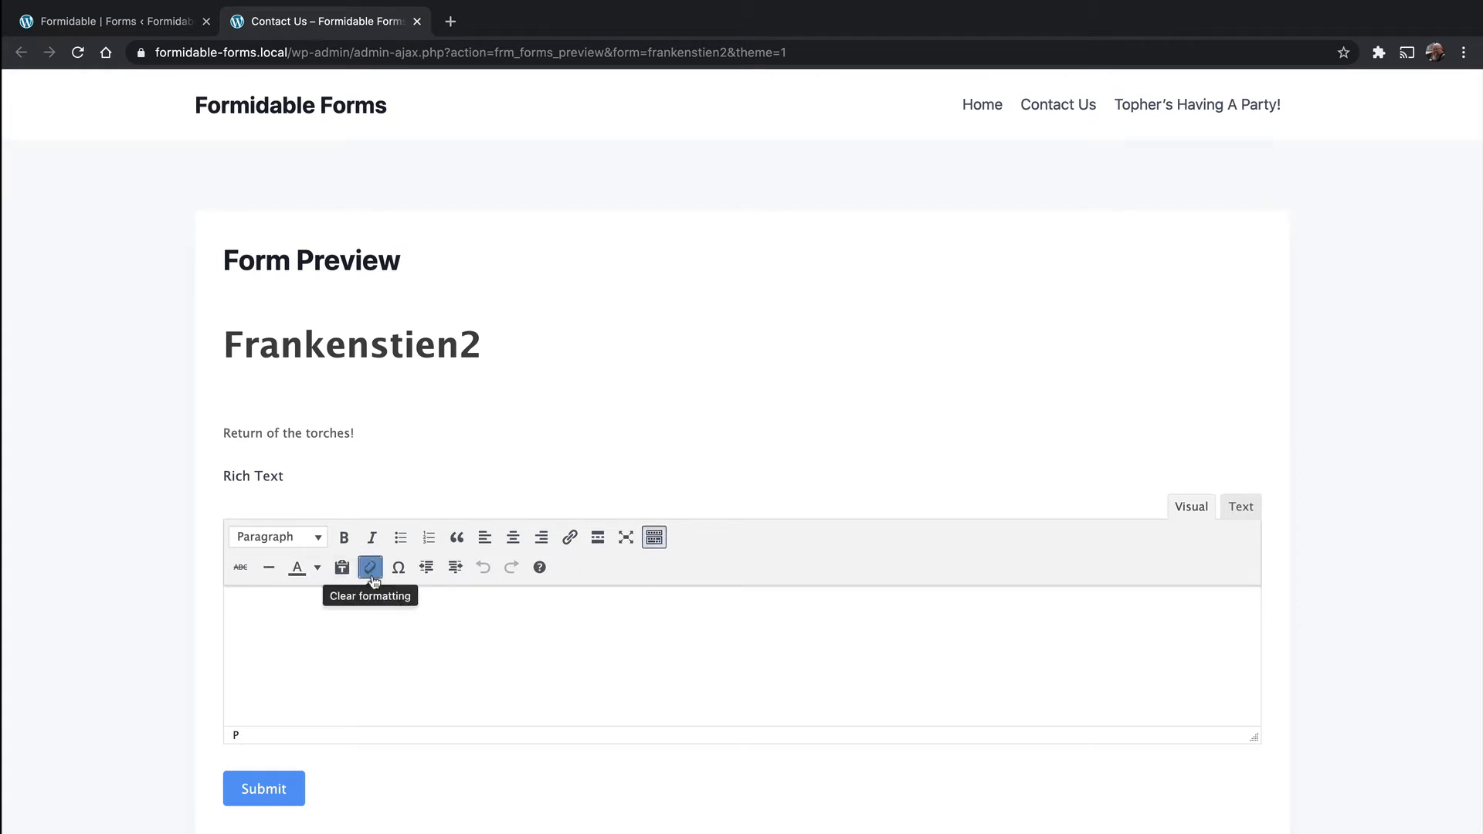
left_click(651, 539)
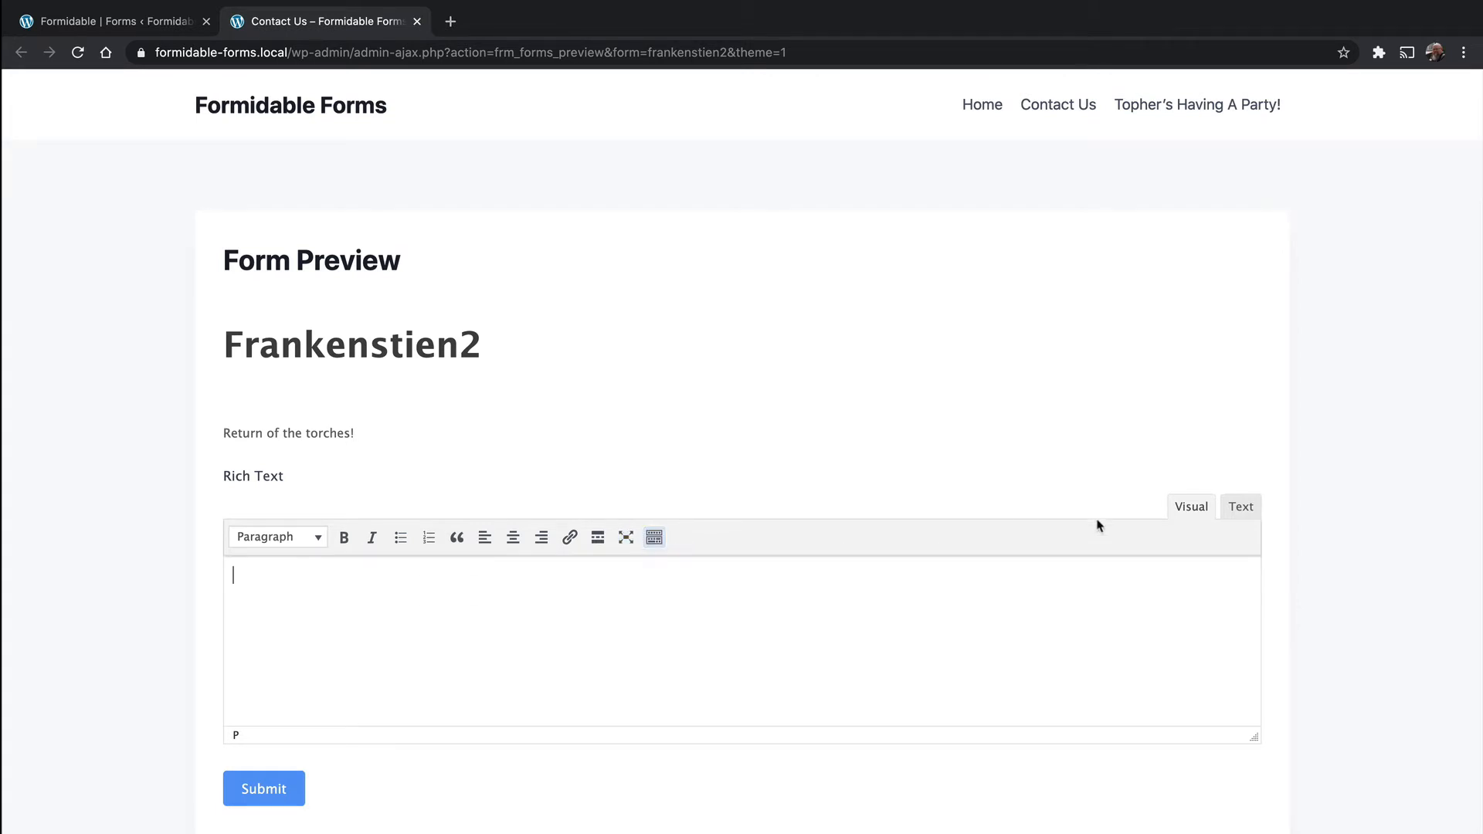
left_click(1239, 506)
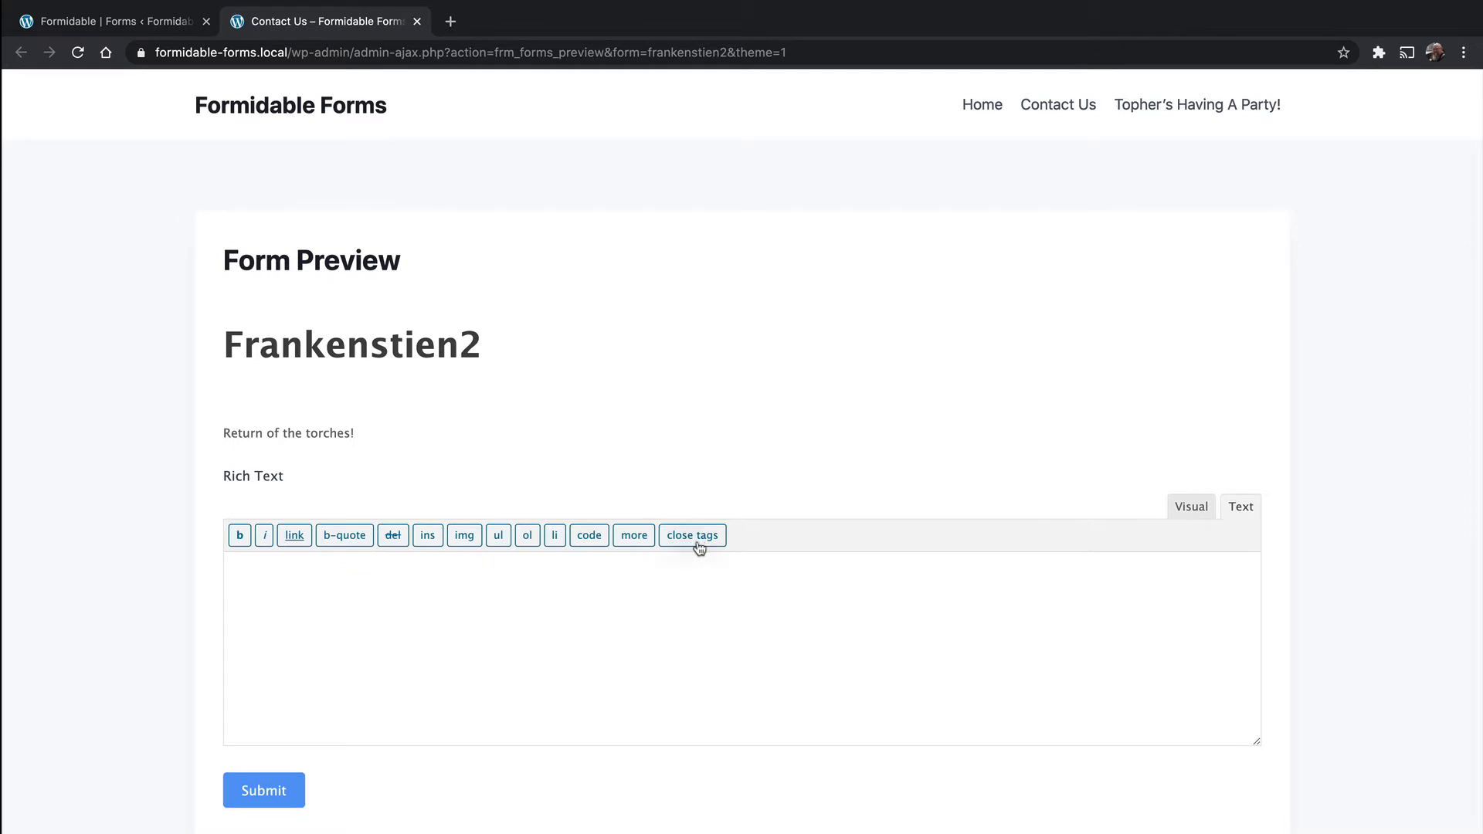
left_click(1196, 508)
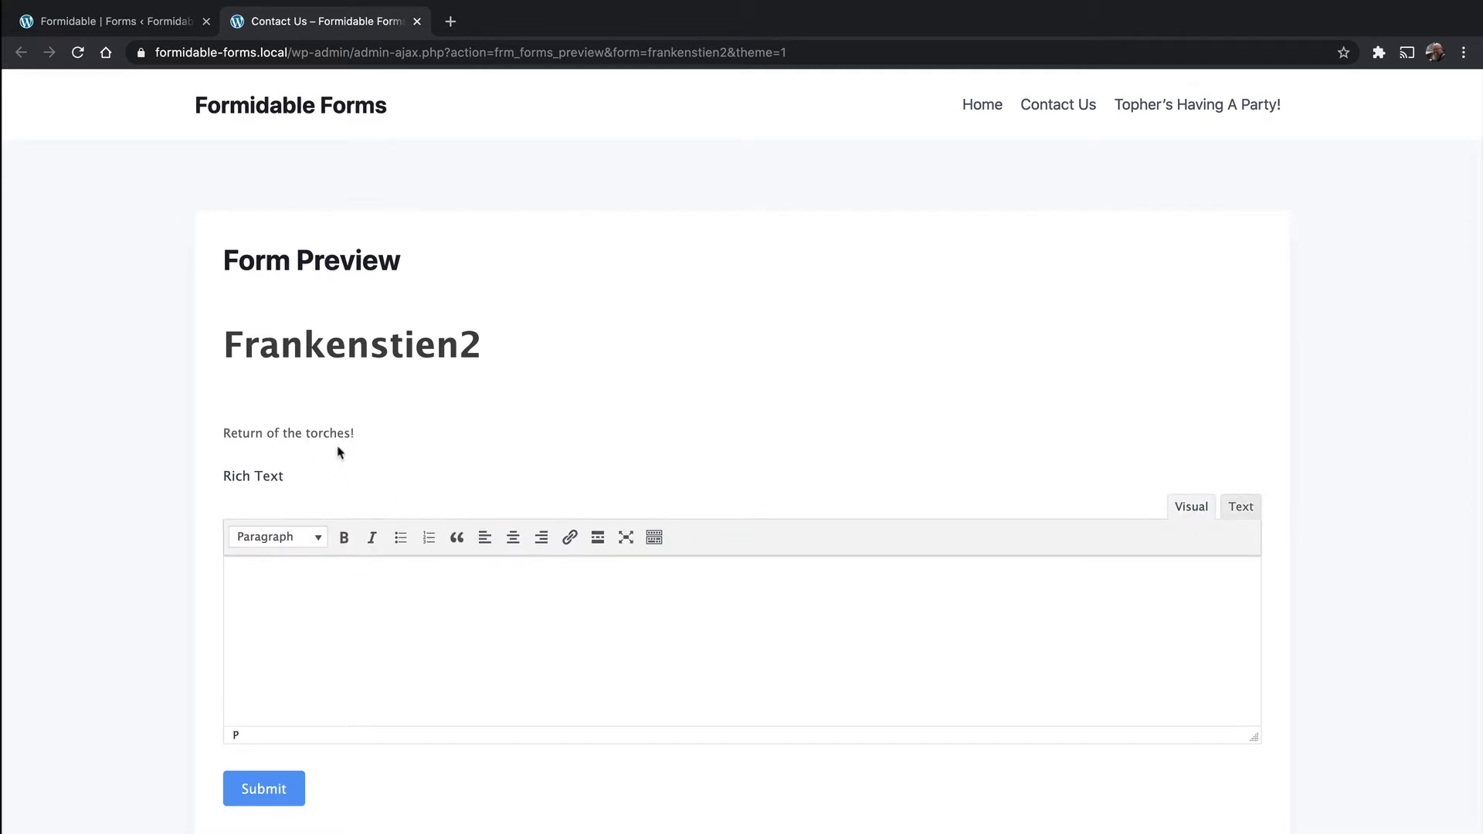
key("super+w")
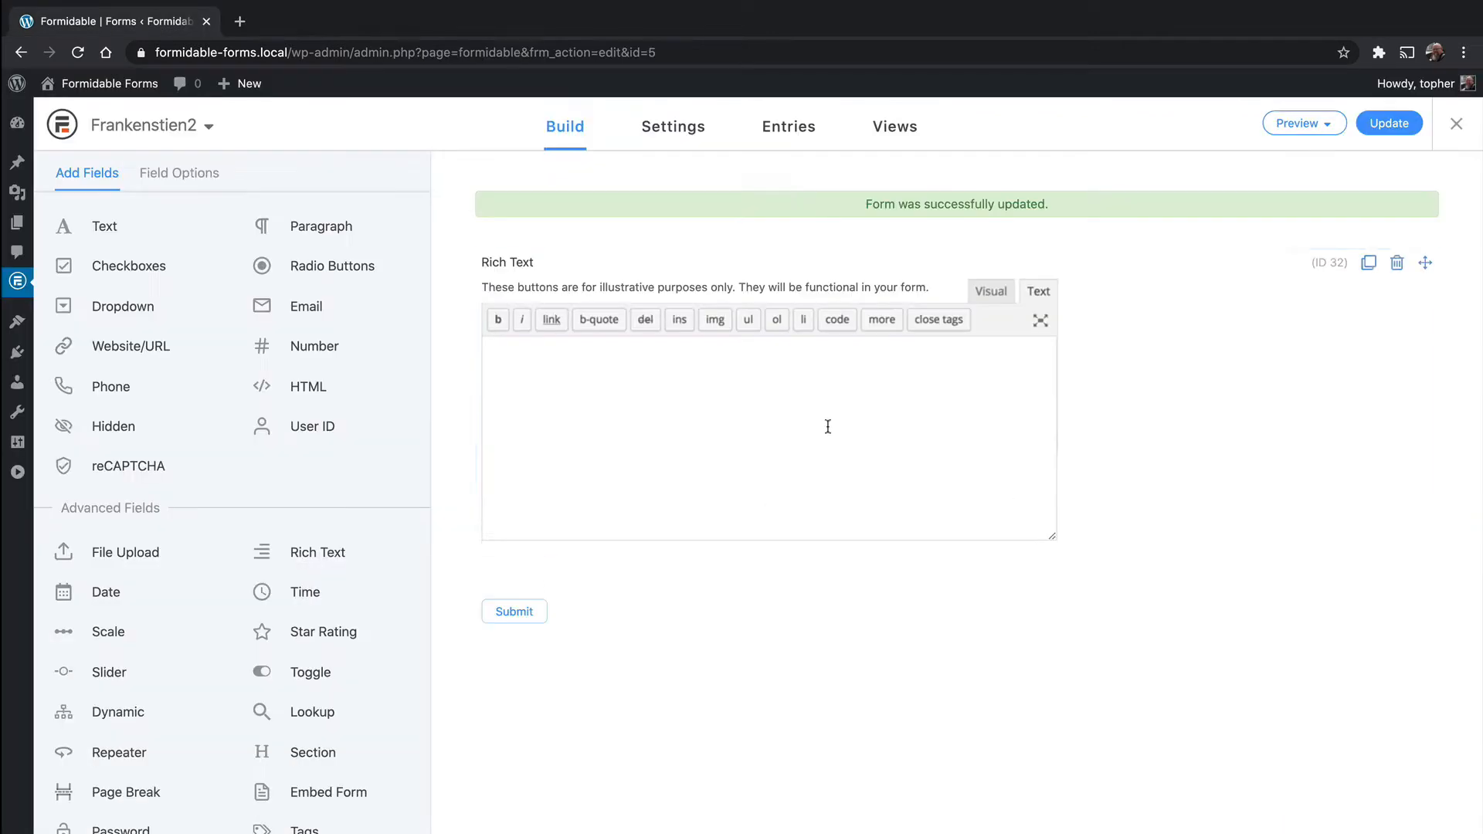
Add a Time field below the Rich Text field and preview the updated form in the theme.
left_click(307, 592)
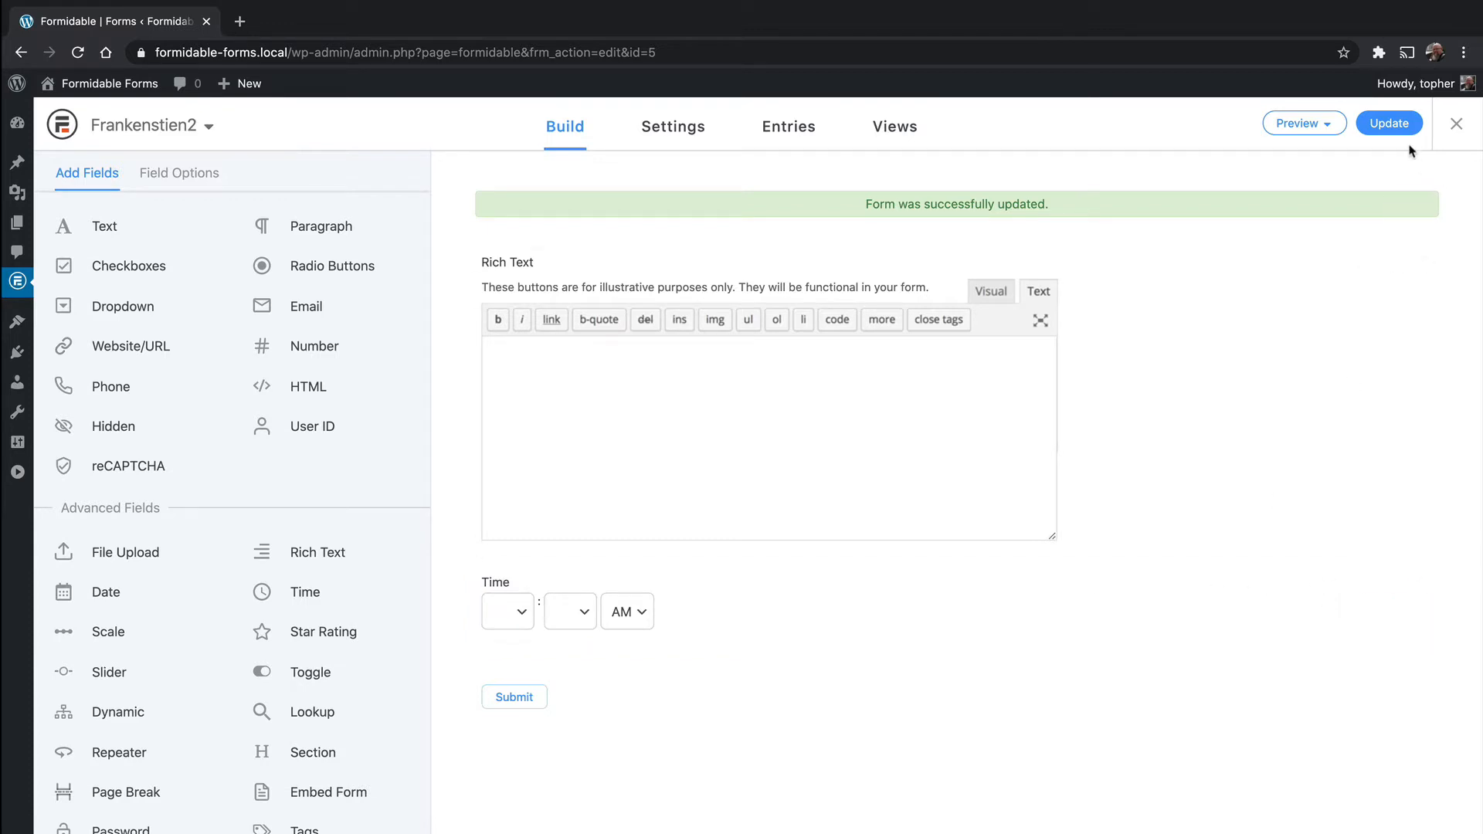
left_click(1398, 125)
left_click(1330, 125)
left_click(1301, 175)
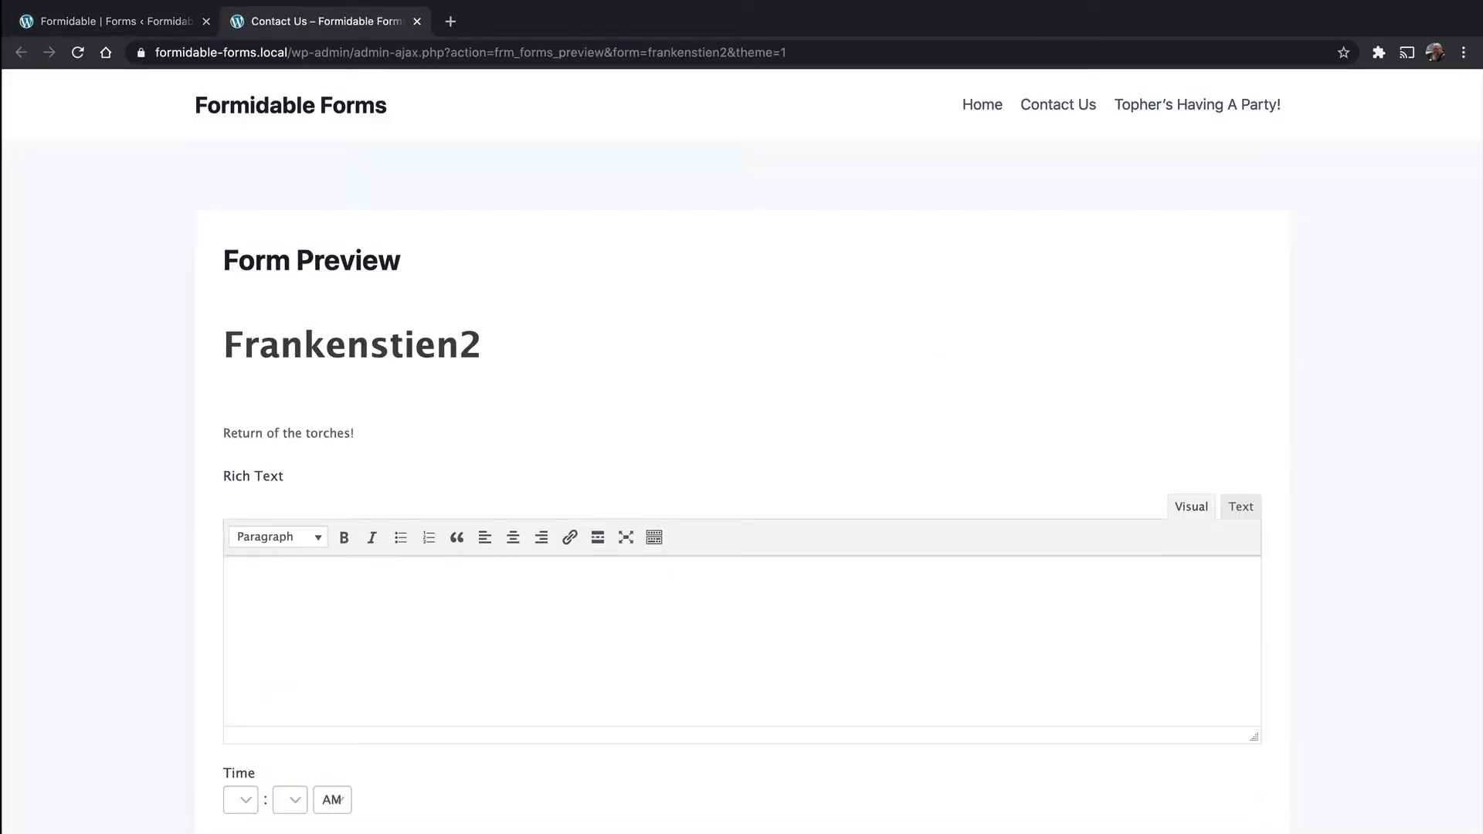
Examine the hour, minute and AM/PM choices of the Time field in the preview.
scroll(544, 751, "down", 3)
left_click(241, 617)
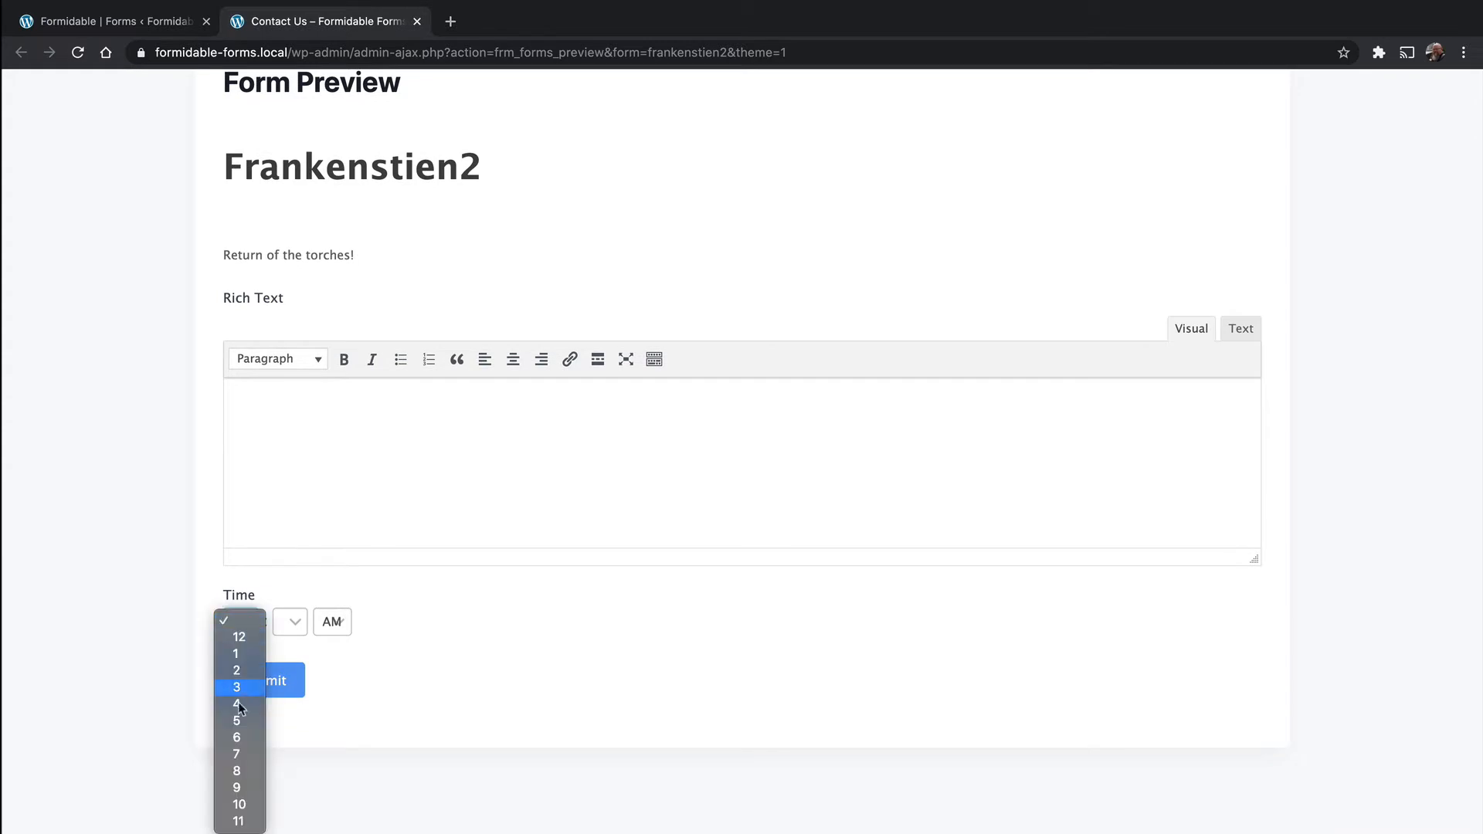
left_click(289, 621)
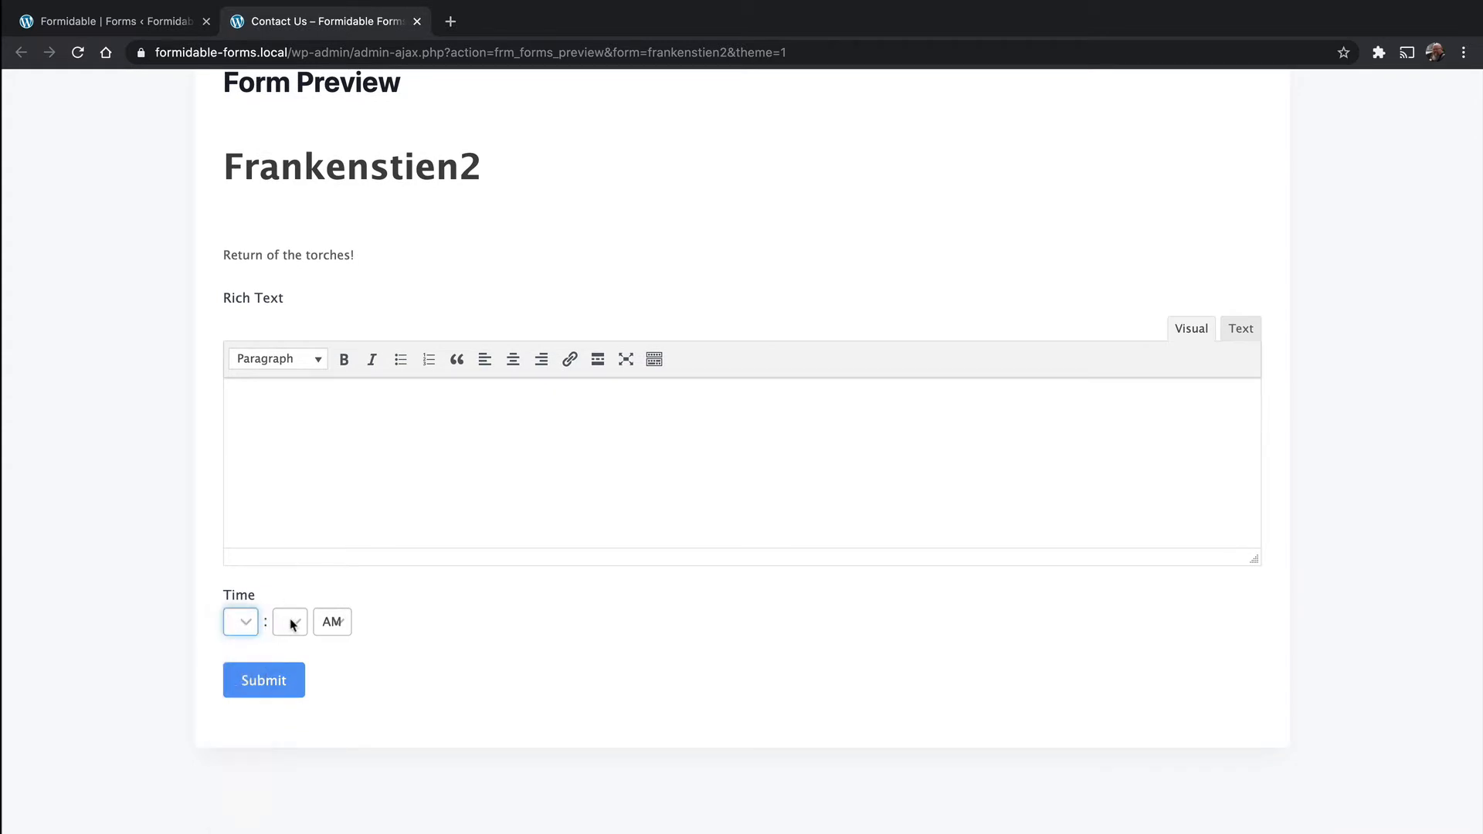
left_click(290, 622)
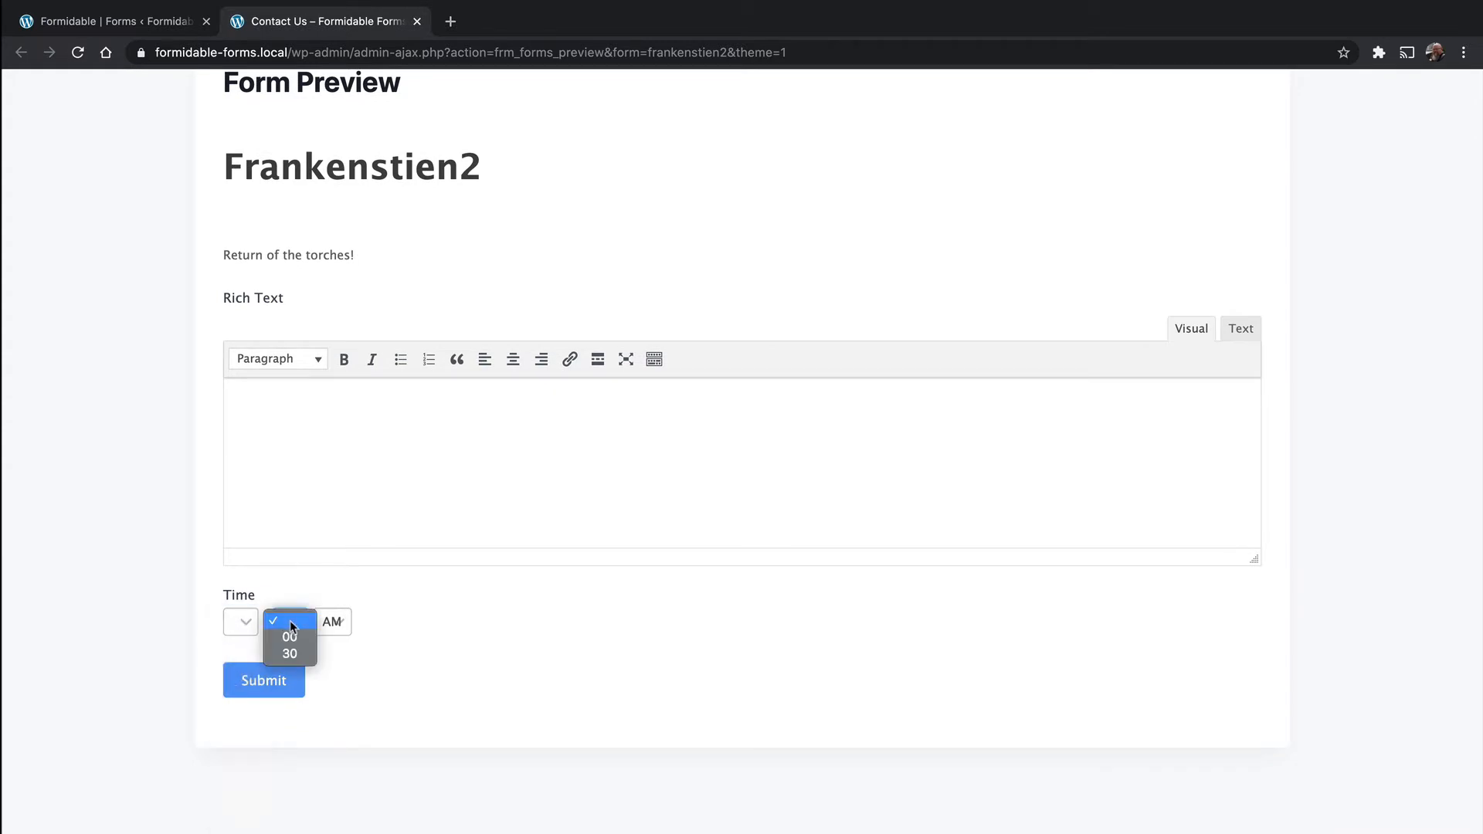
left_click(337, 628)
left_click(337, 622)
left_click(451, 640)
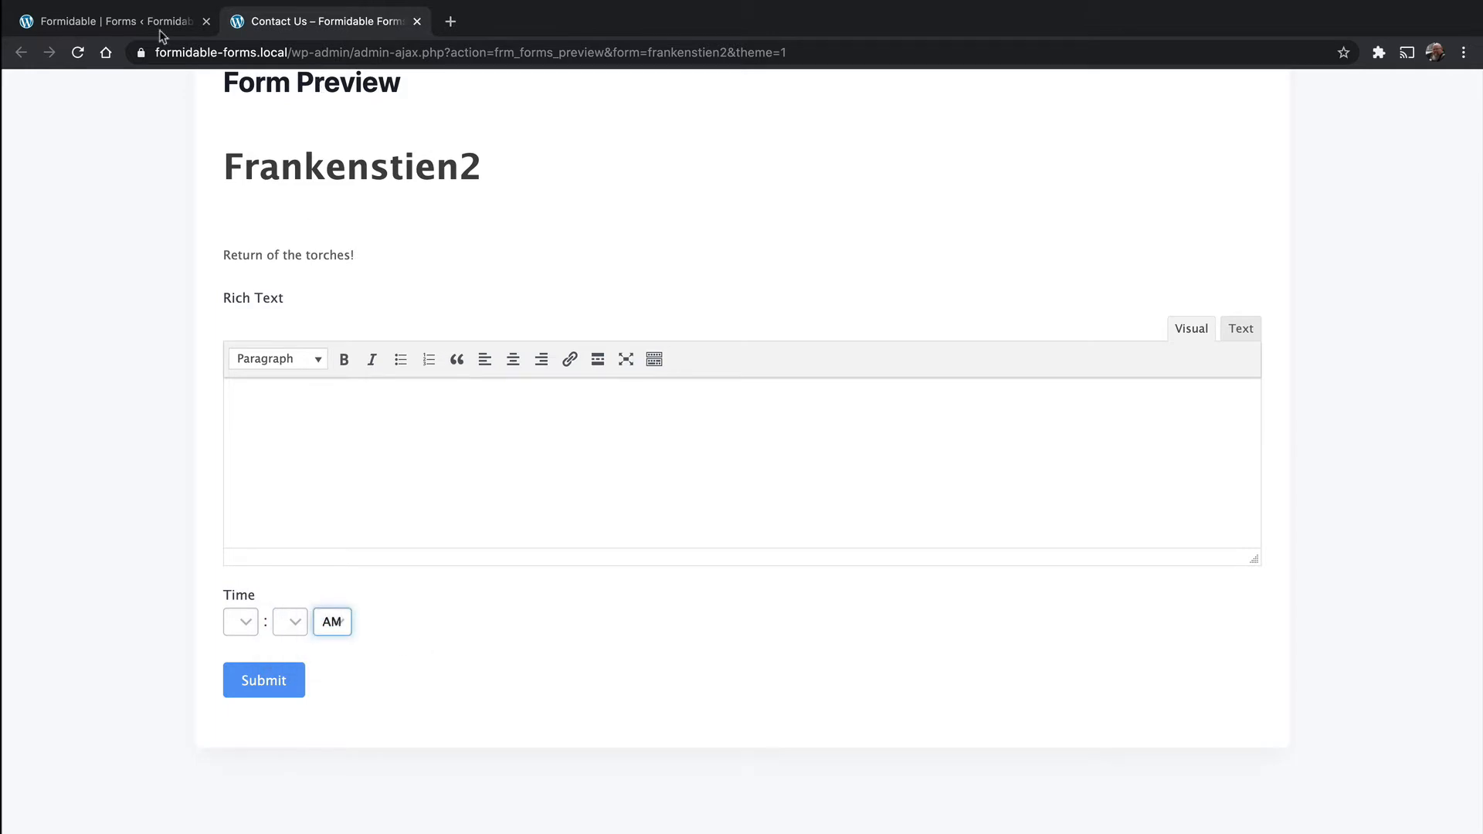
Set the Time field's step to 15 minutes in the form builder and update the form.
left_click(94, 21)
left_click(634, 616)
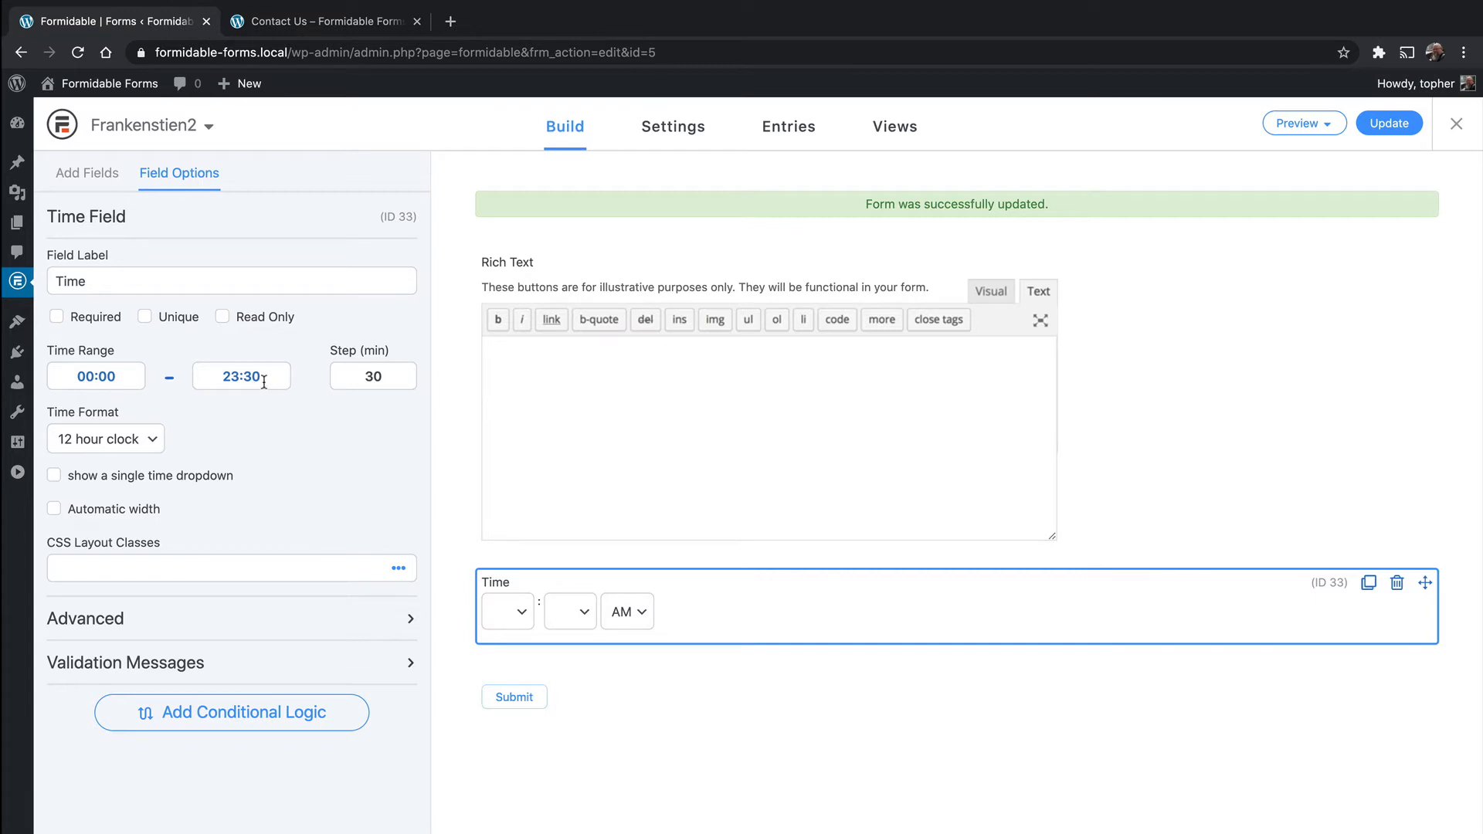
double_click(391, 377)
type("15")
left_click(1388, 123)
Reload the form preview and check the Time field's minute choices.
left_click(309, 21)
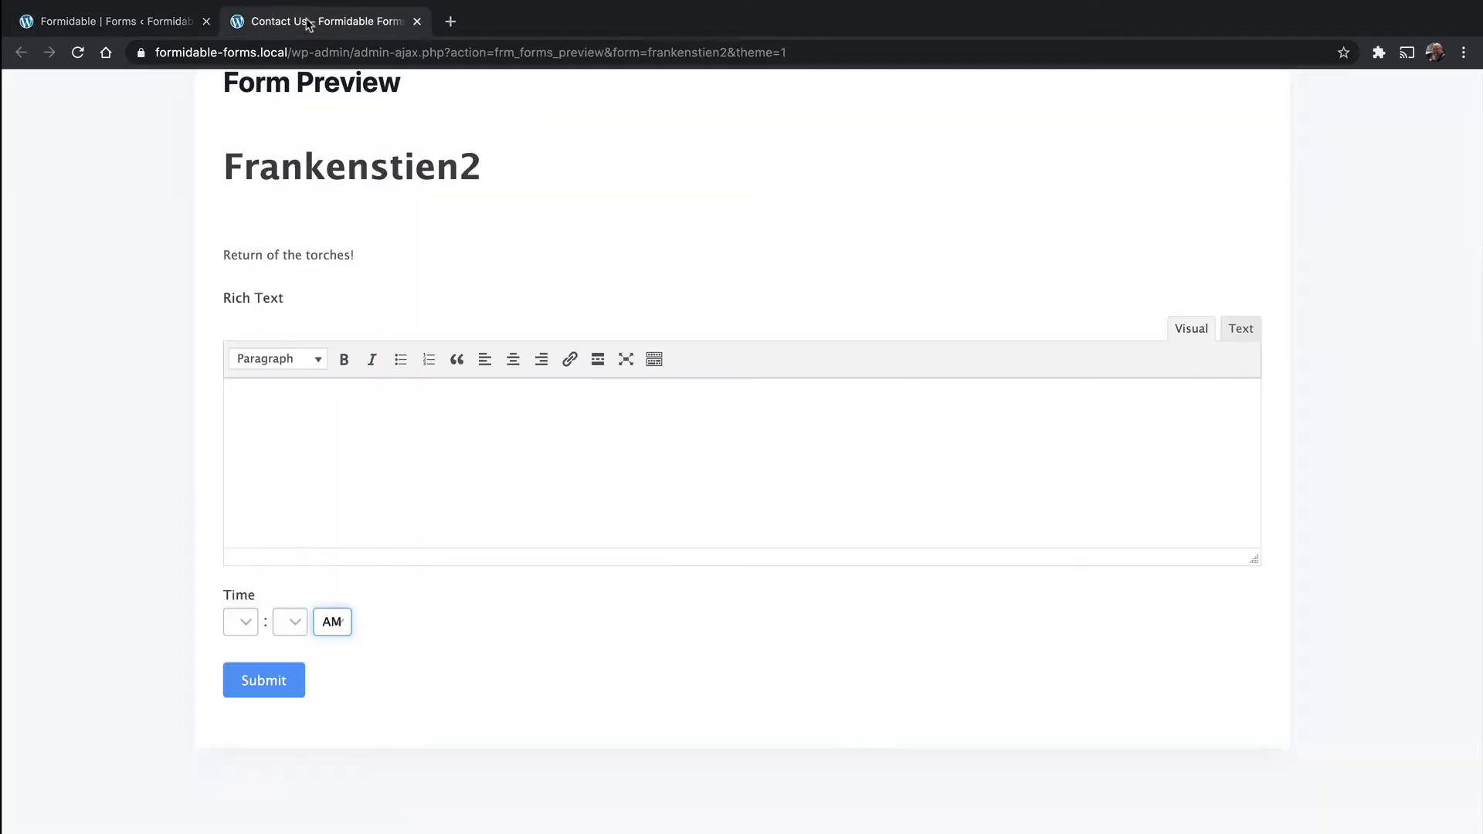
left_click(77, 53)
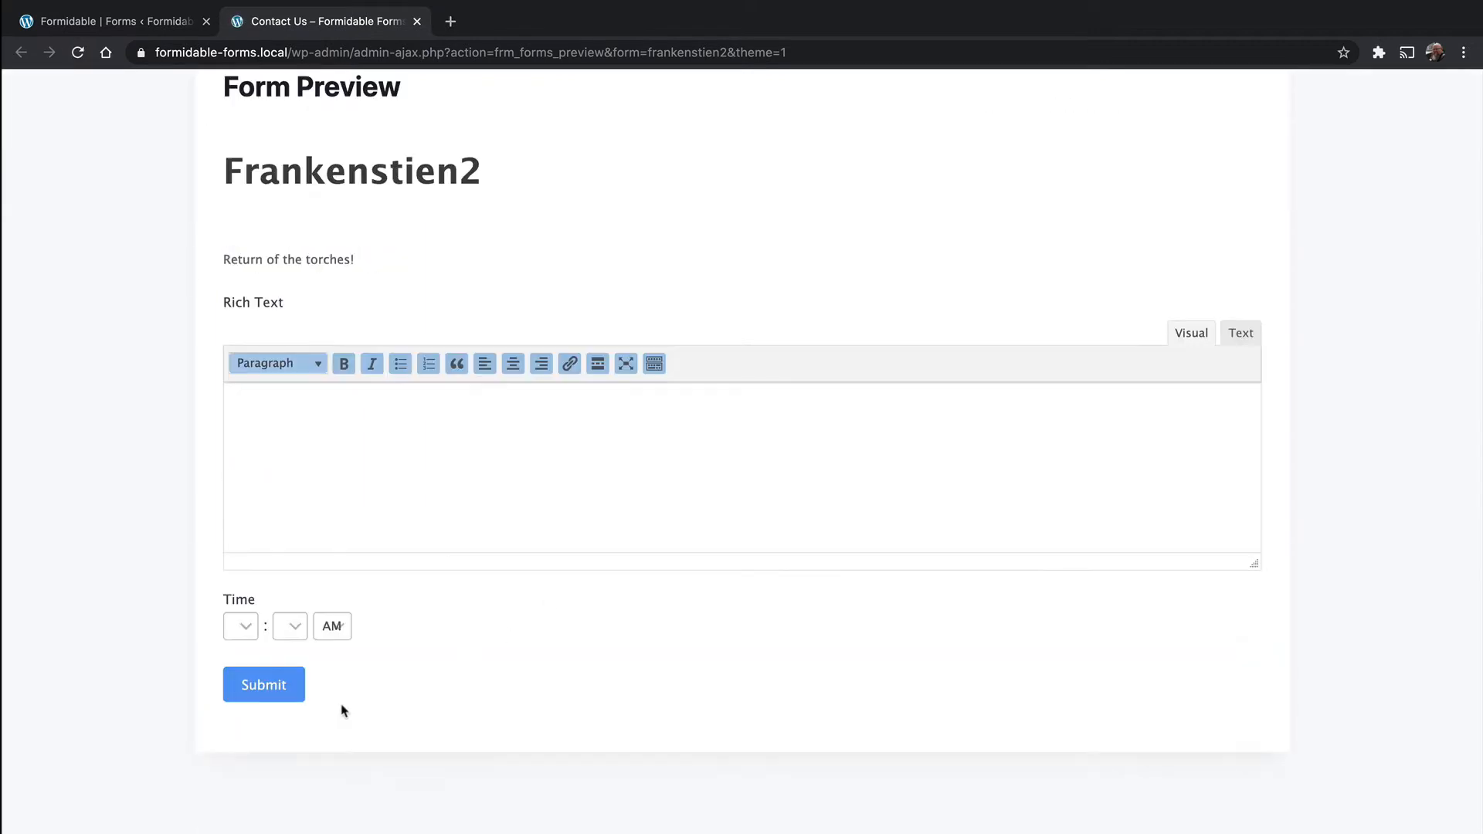
left_click(294, 628)
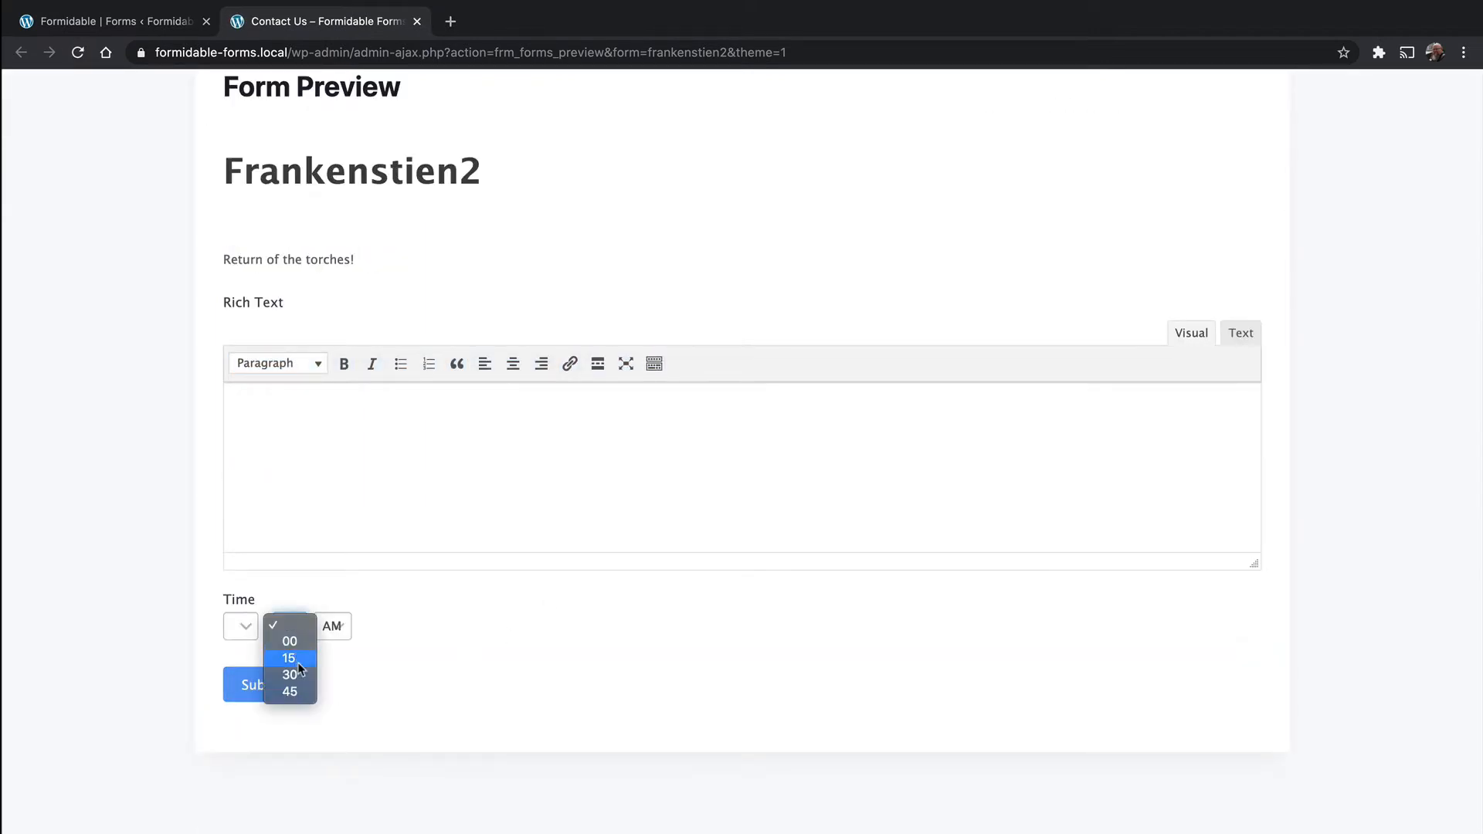
left_click(512, 671)
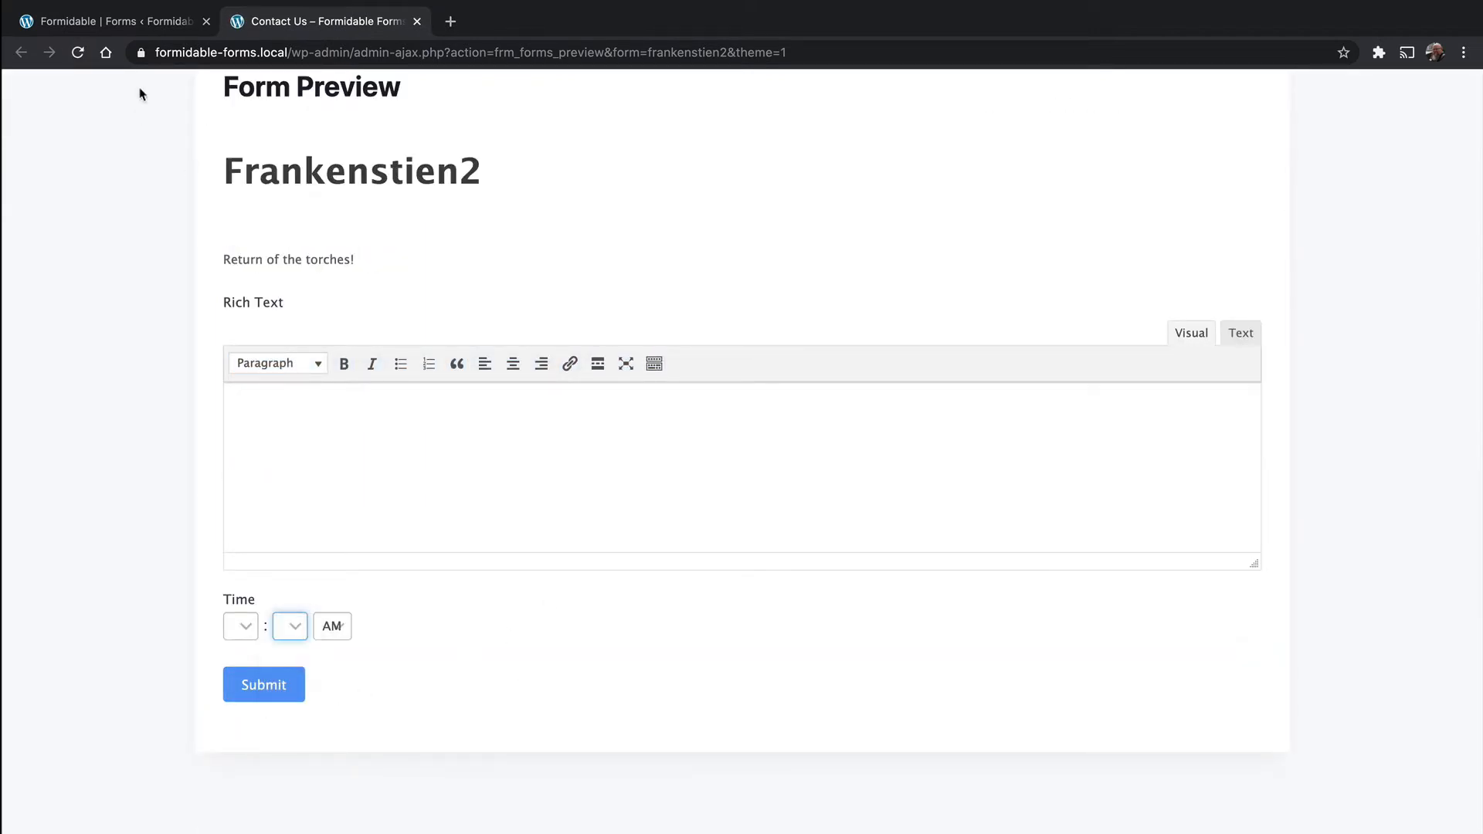
Add a Star Rating field to the form in the builder and open its field options.
left_click(115, 27)
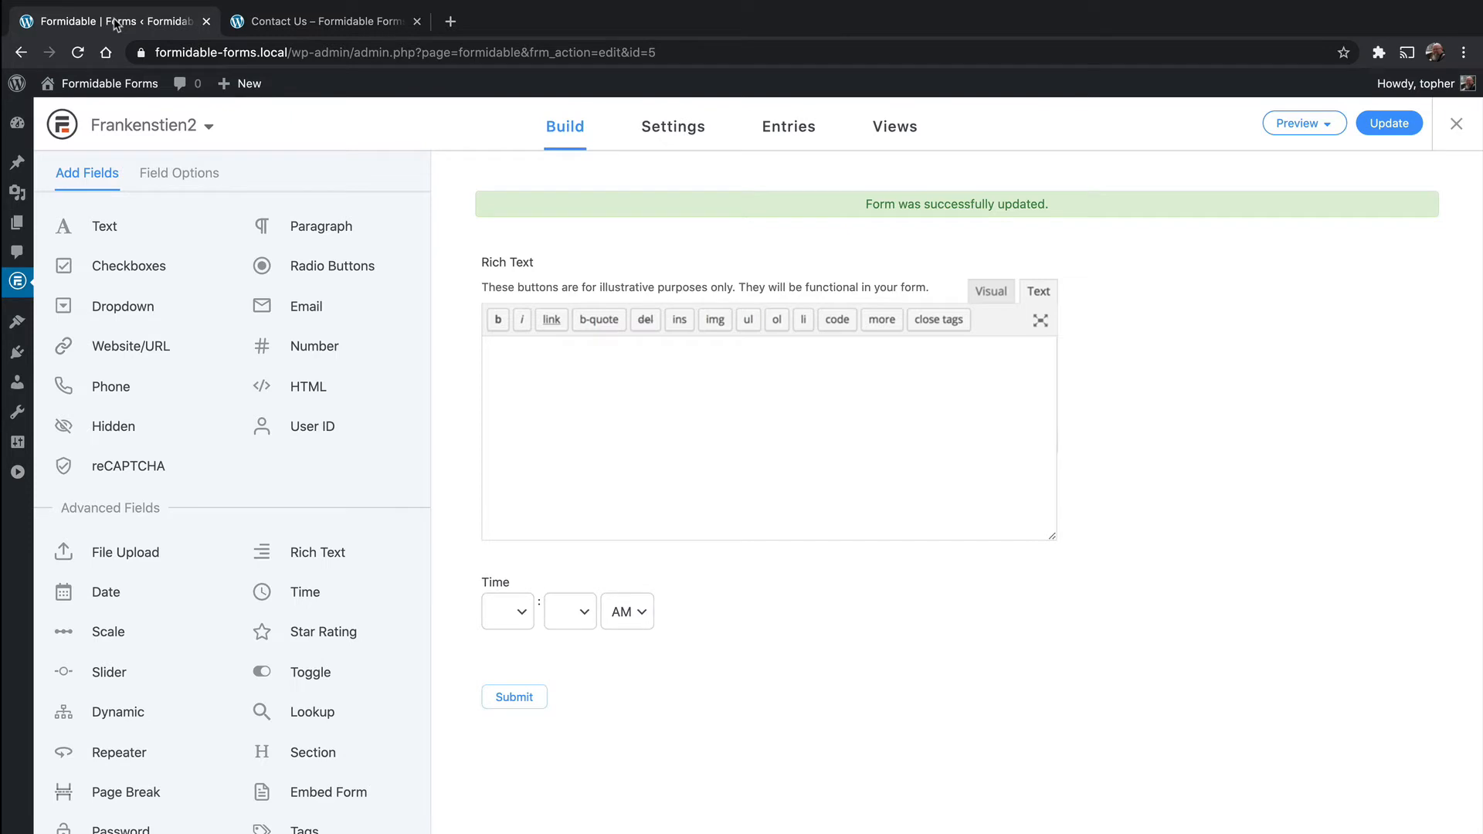
left_click(310, 635)
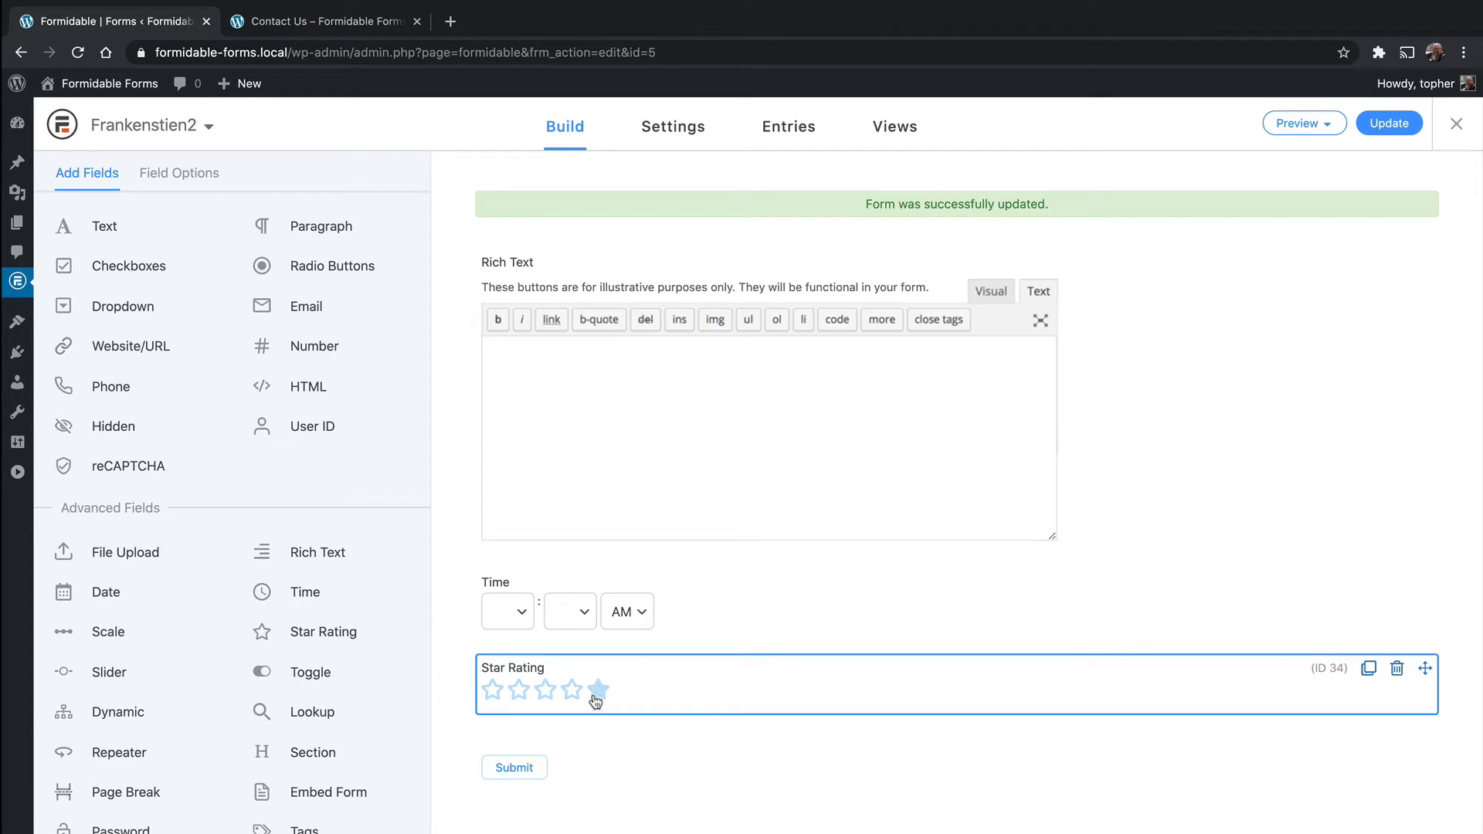
left_click(707, 699)
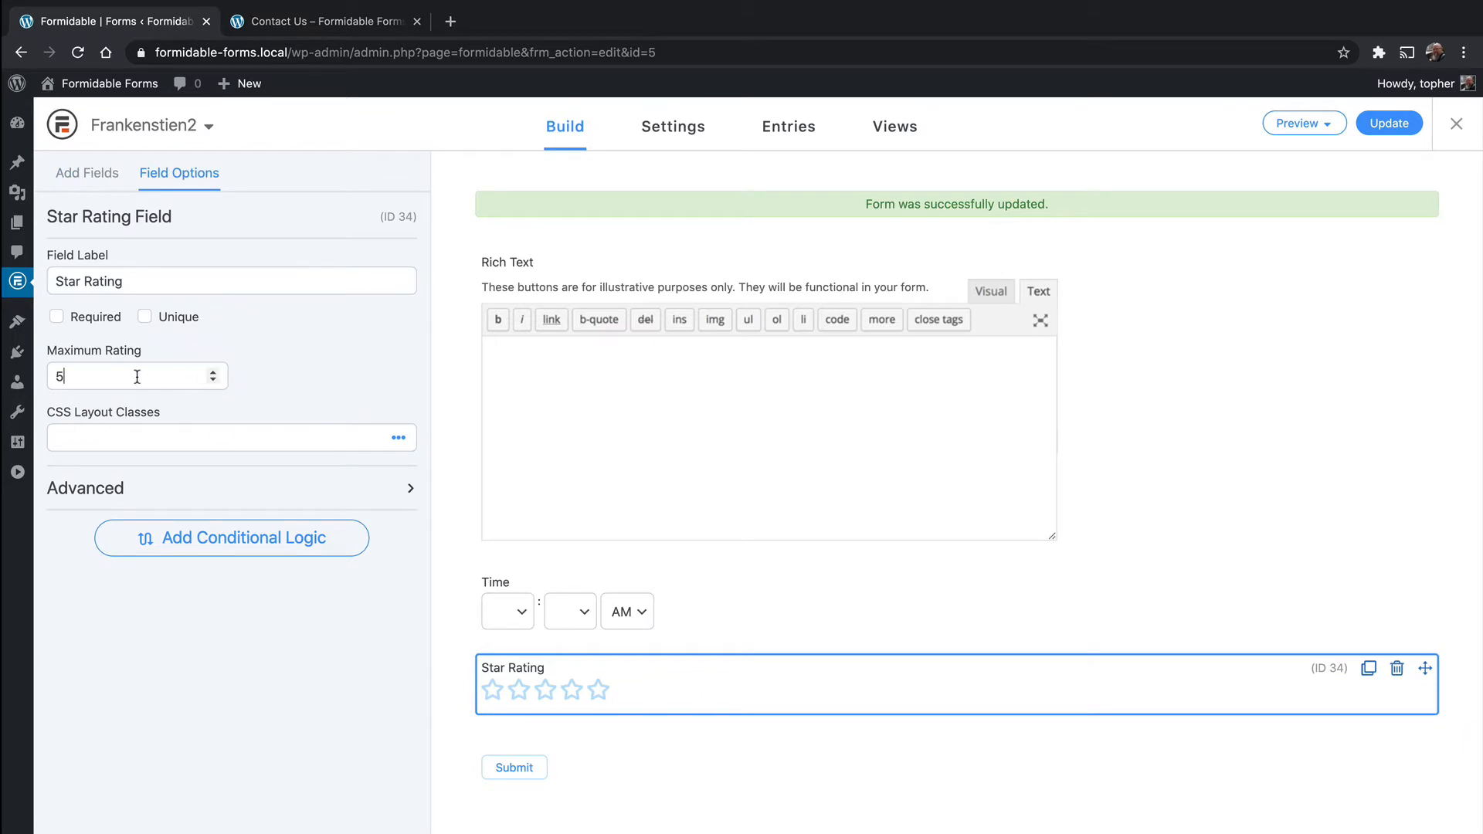
Try a maximum rating of 15 for the Star Rating field and set it back to 5.
left_click(58, 377)
type("1")
left_click(168, 282)
double_click(128, 376)
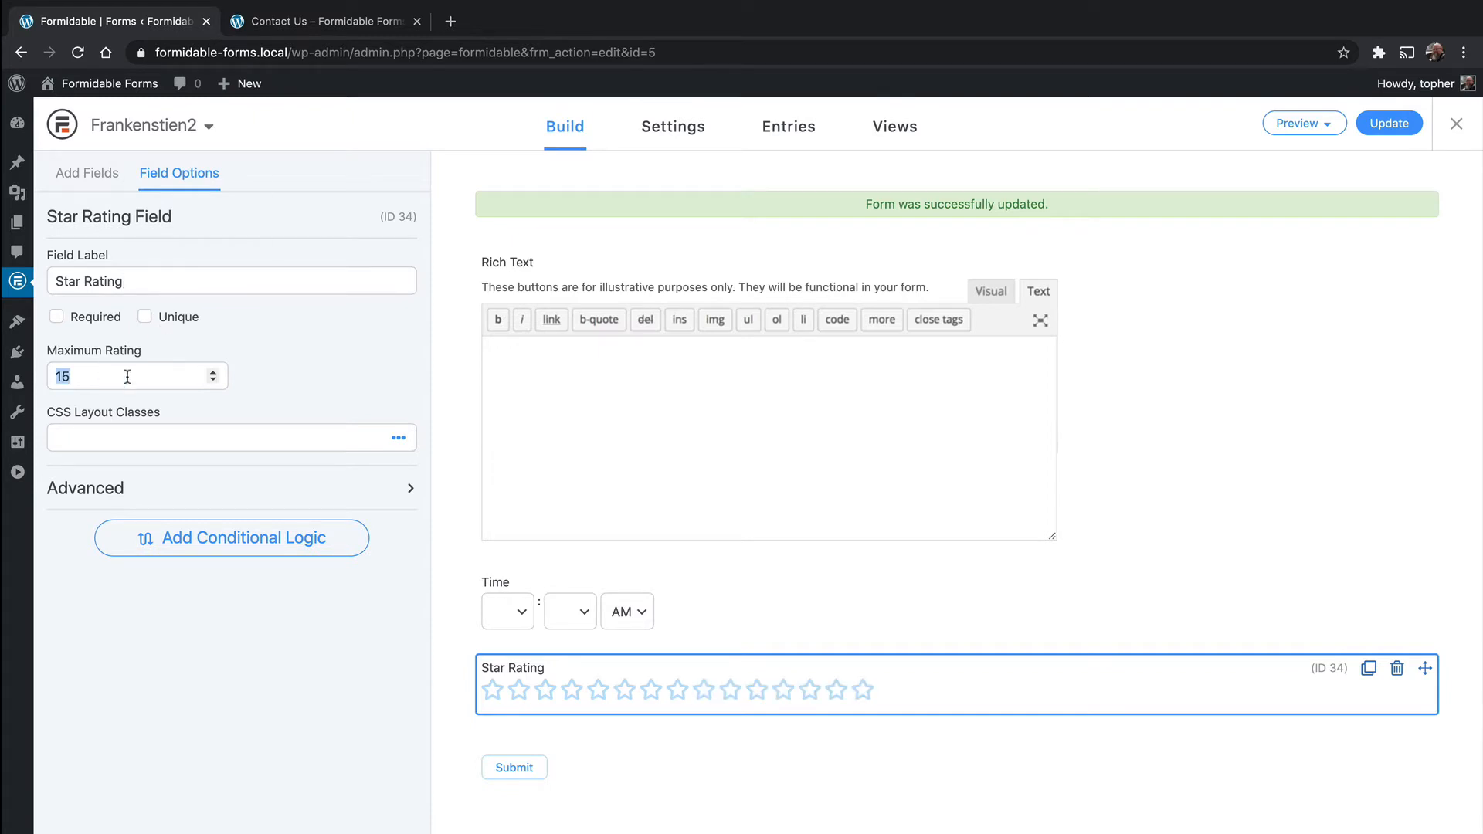
type("5")
left_click(320, 353)
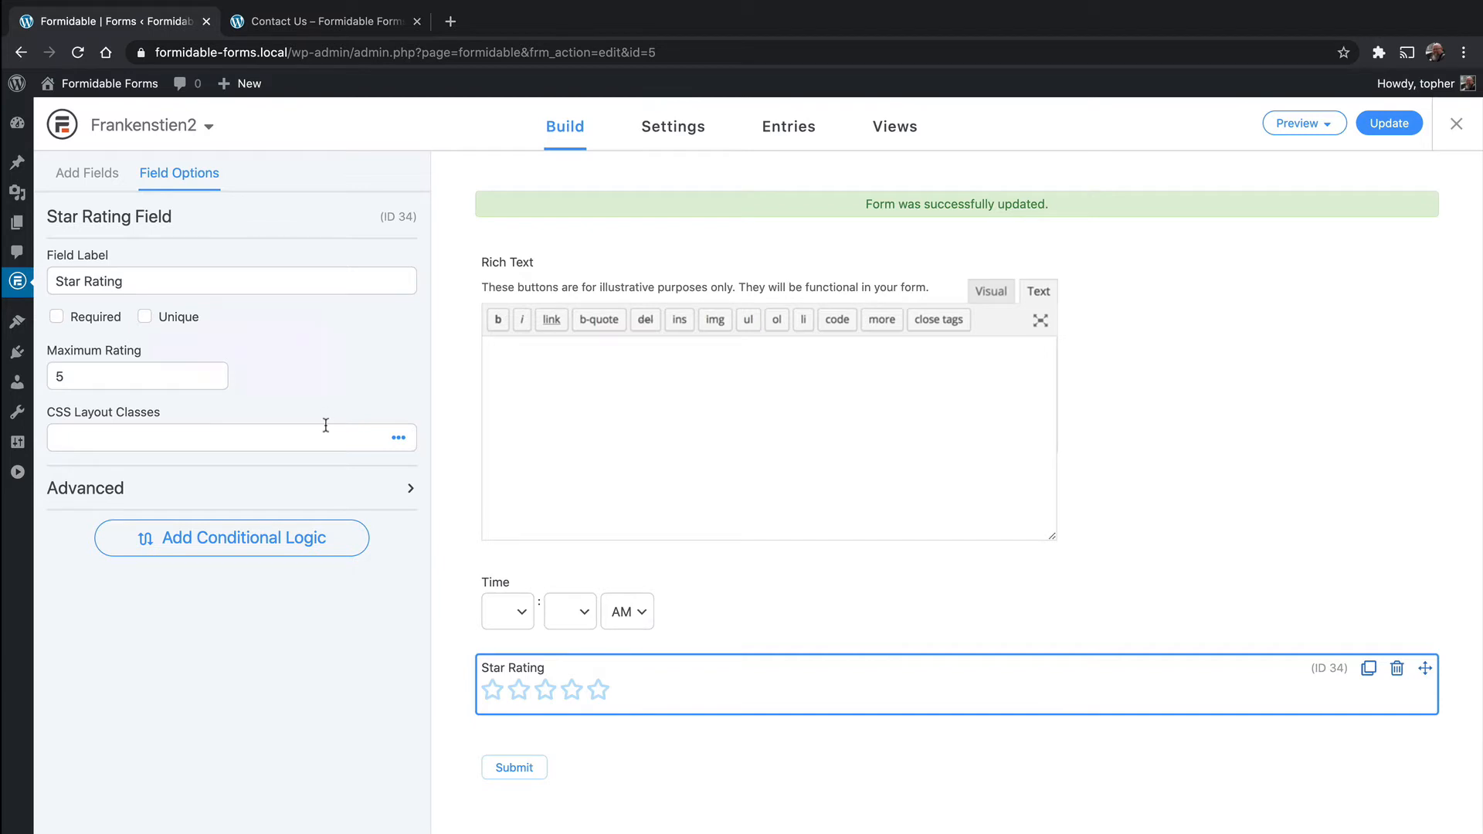
Expand the Star Rating field's advanced options, and save the form to reload its preview.
left_click(324, 488)
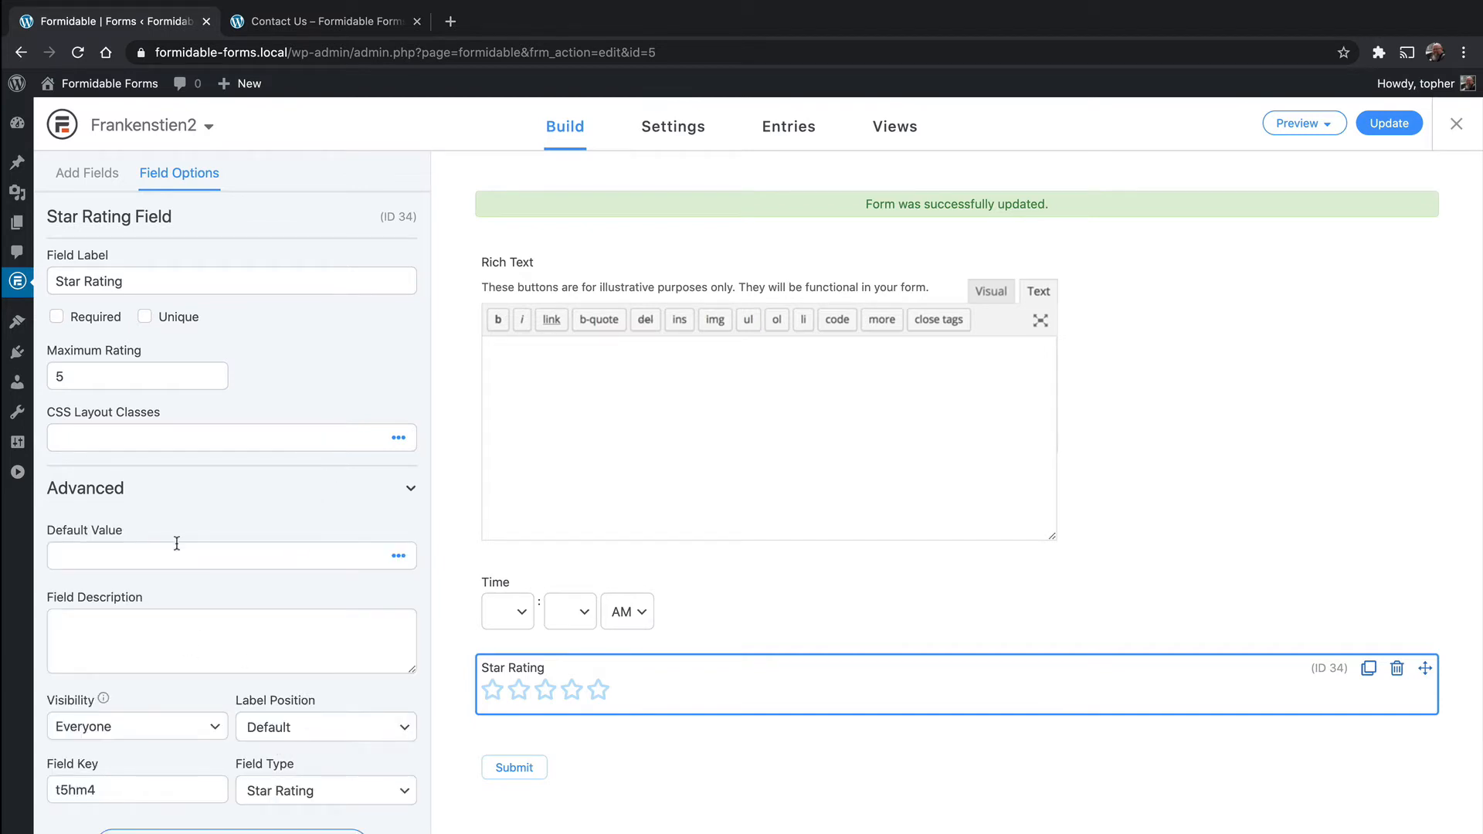
key("ctrl+s")
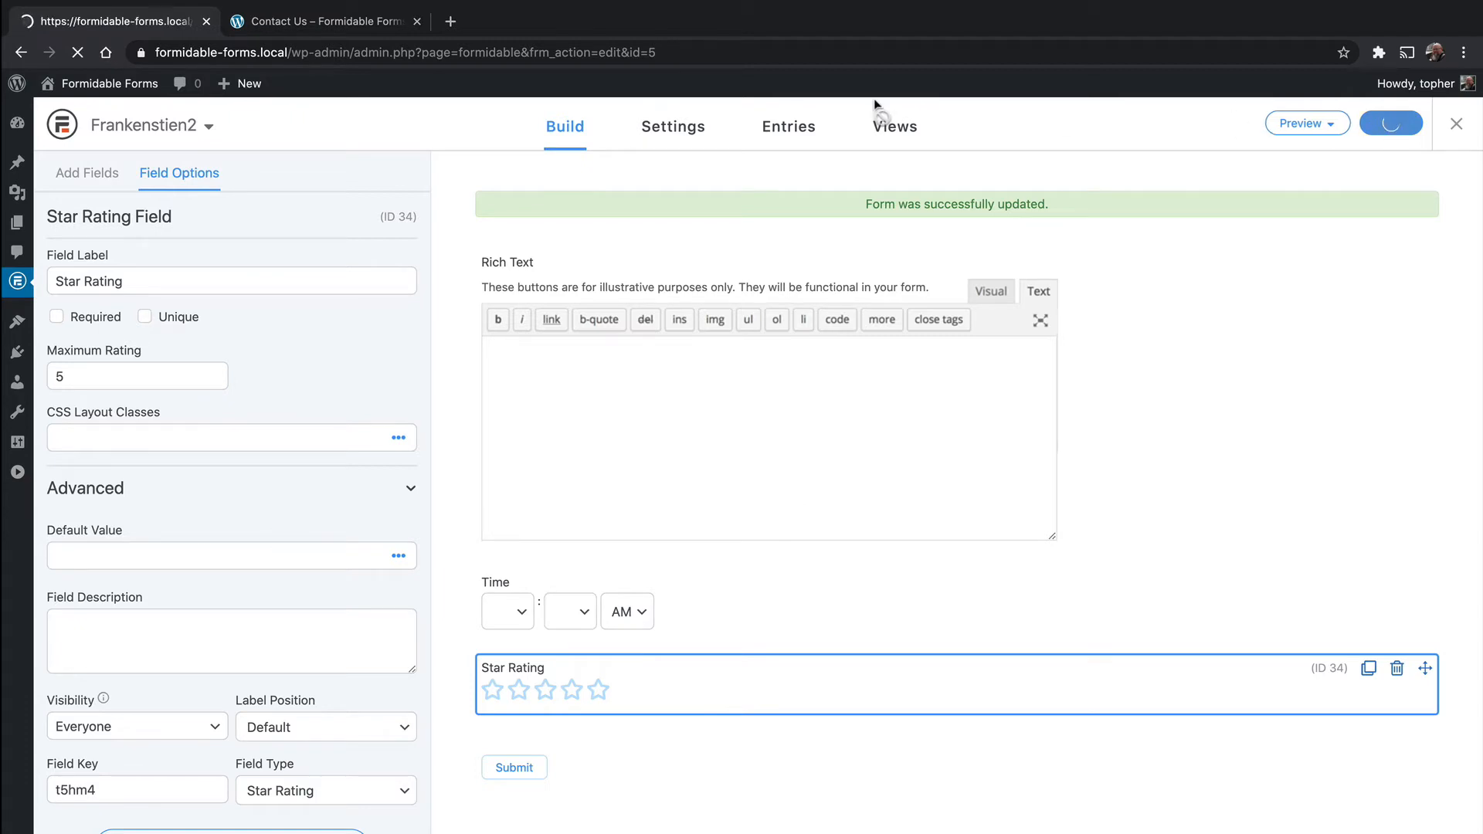
left_click(347, 21)
left_click(79, 53)
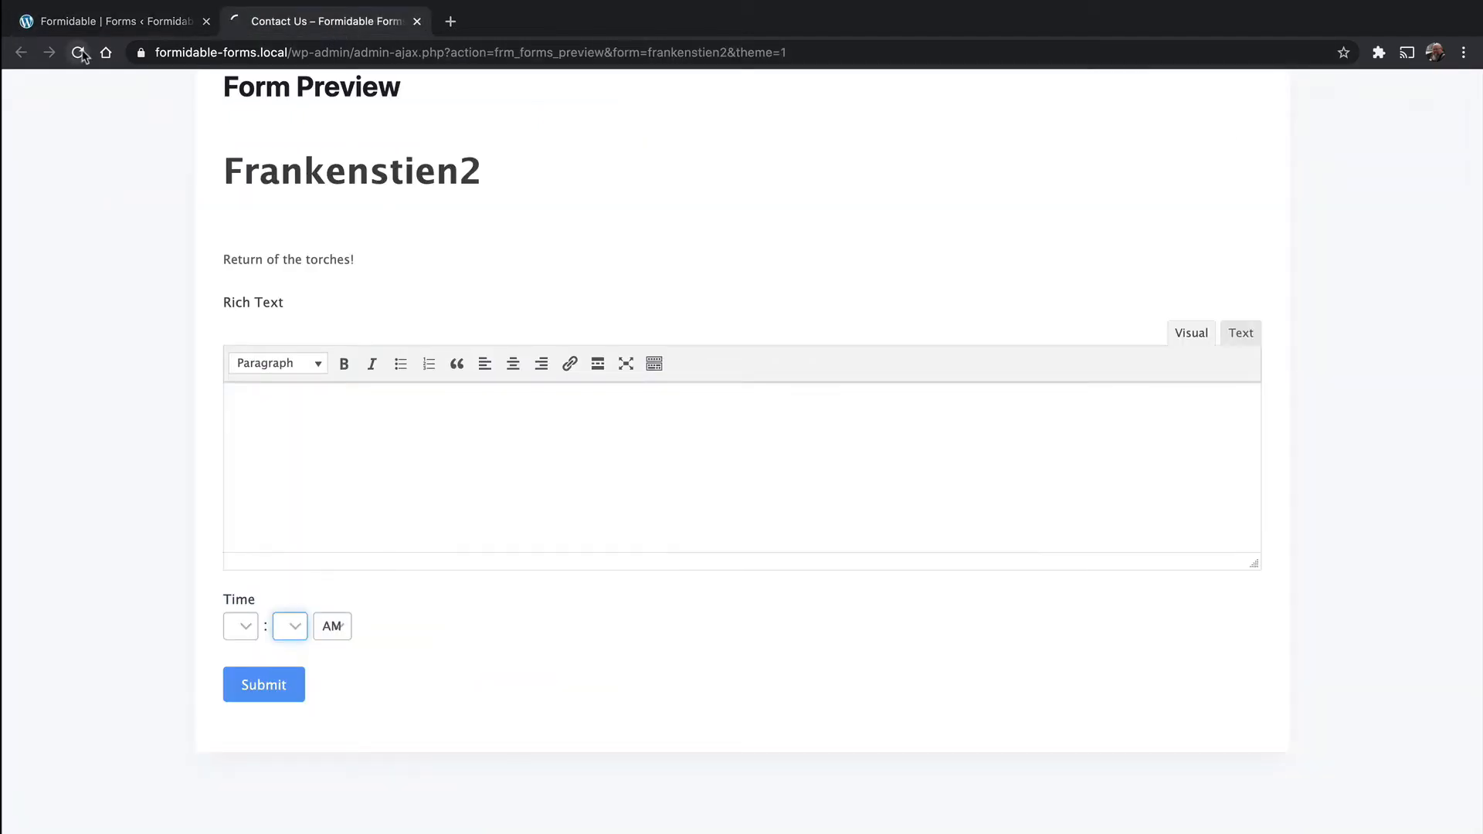
scroll(570, 710, "down", 2)
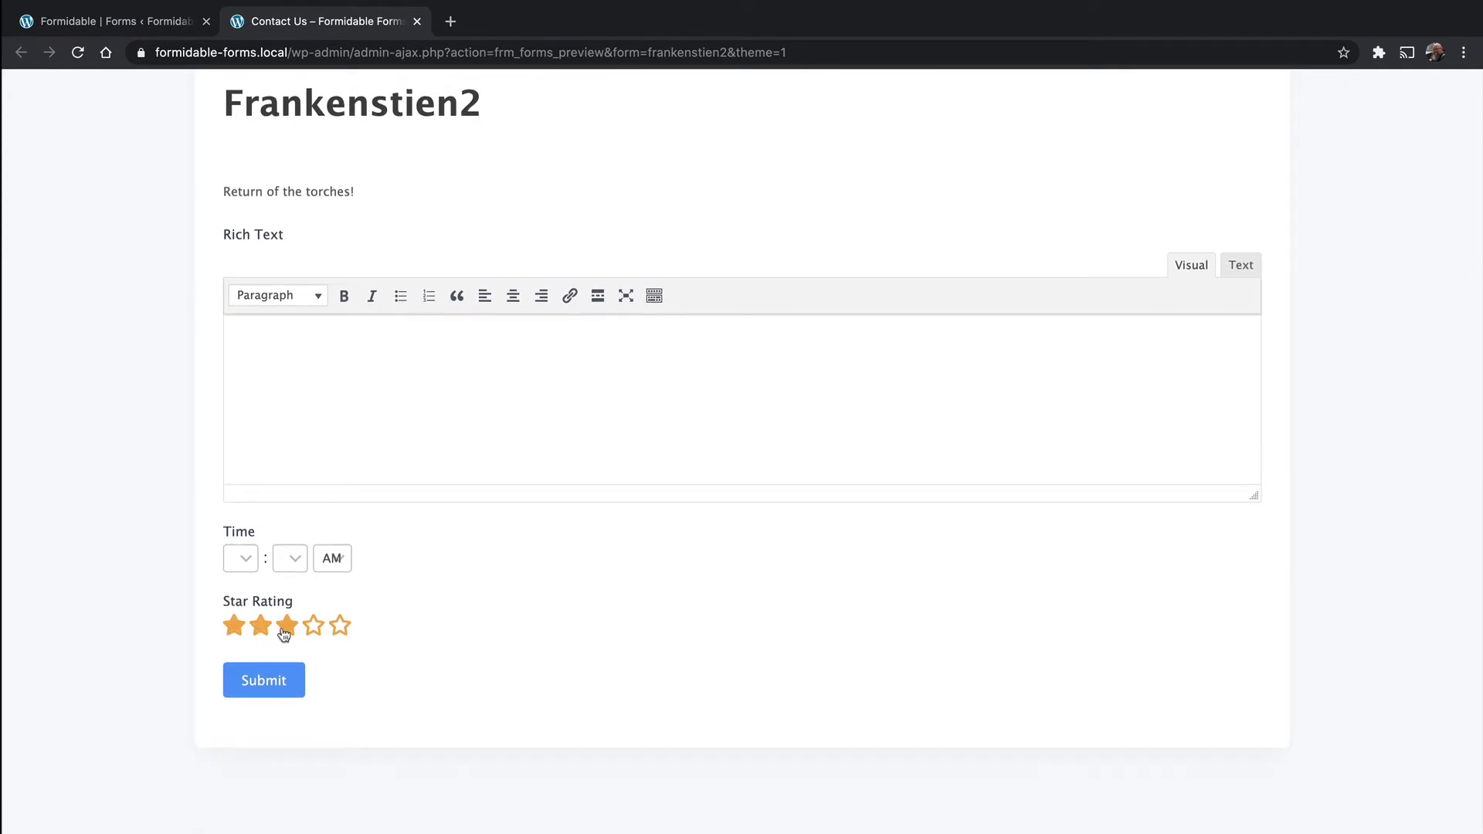
Test the Star Rating field in the preview with four, three and five stars, and return to the form builder.
left_click(312, 630)
left_click(289, 626)
left_click(339, 626)
left_click(112, 19)
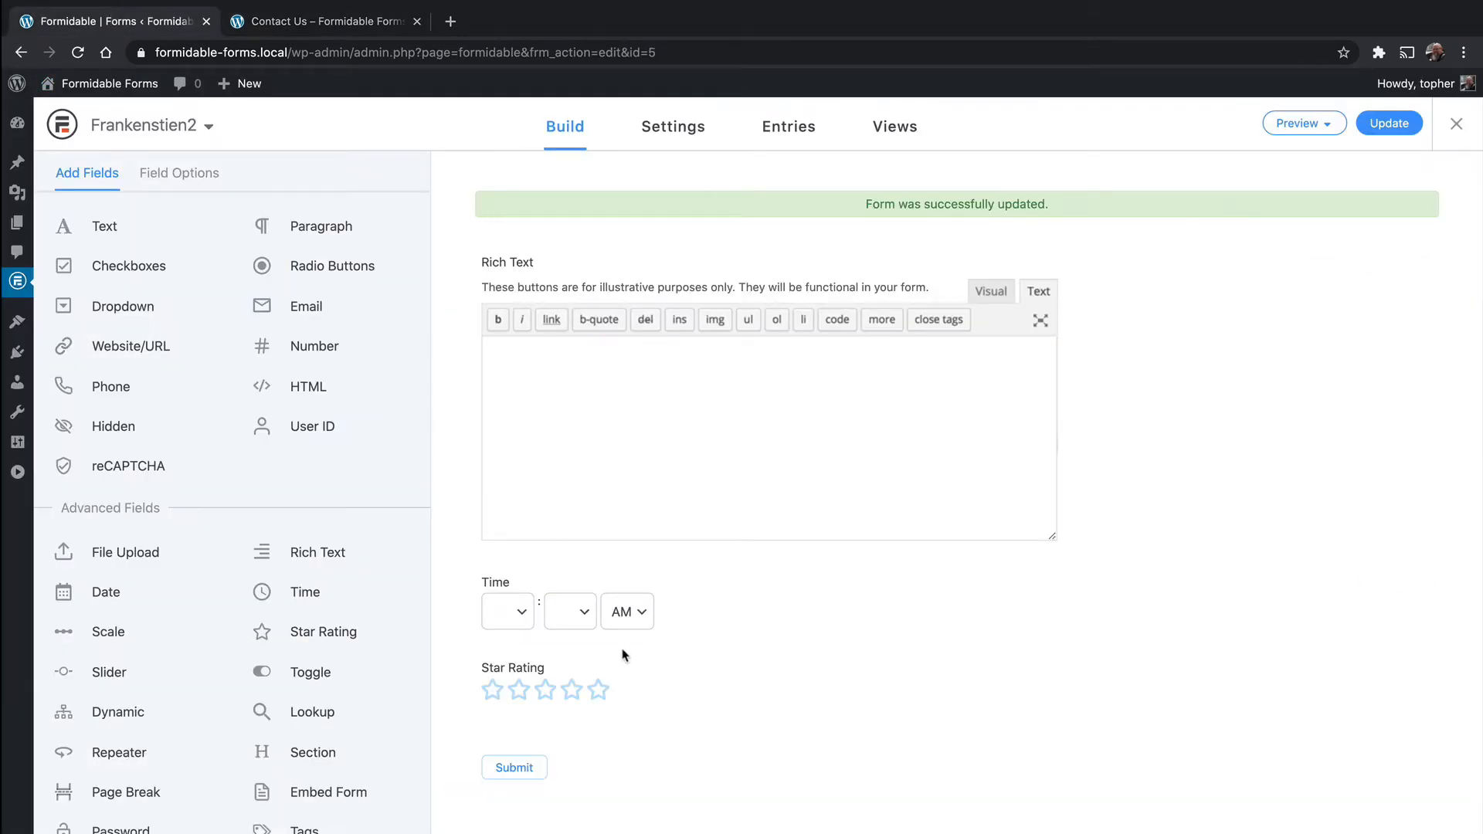
Add a Toggle field to the form and set its label to "Do you like bacon?".
left_click(294, 678)
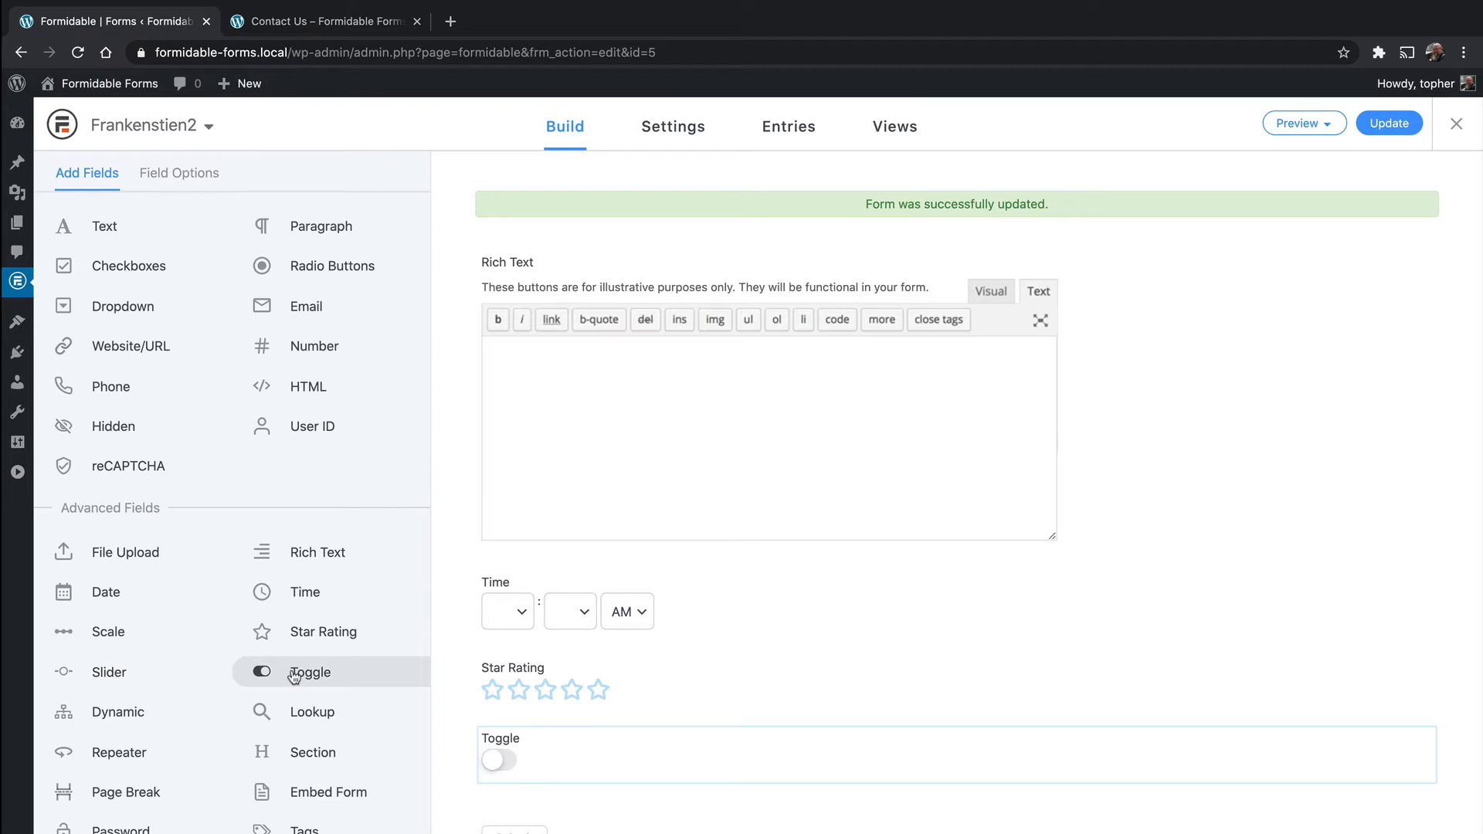
left_click(634, 783)
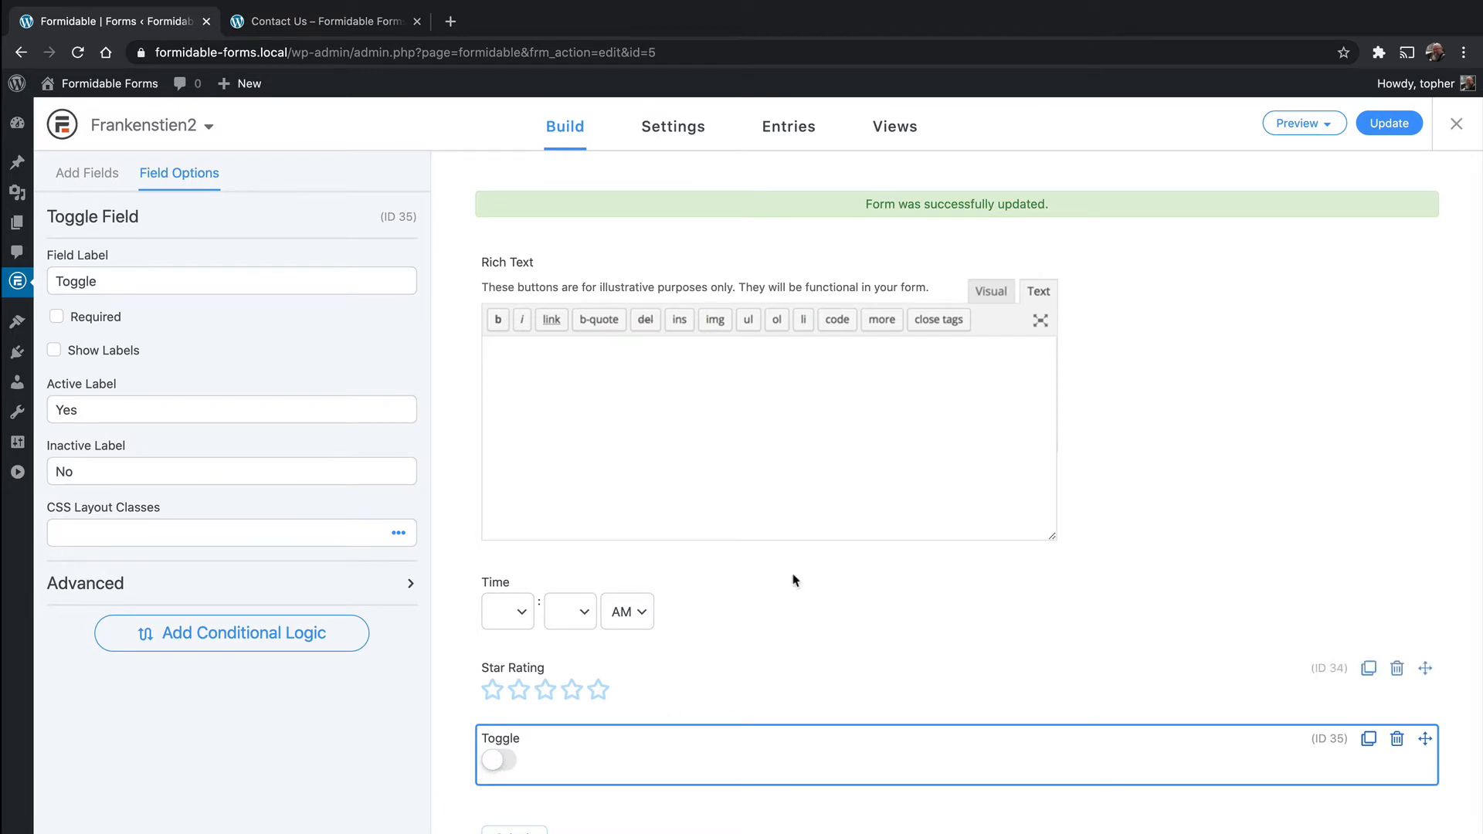
left_click(540, 742)
left_click(540, 741)
type("Do you like")
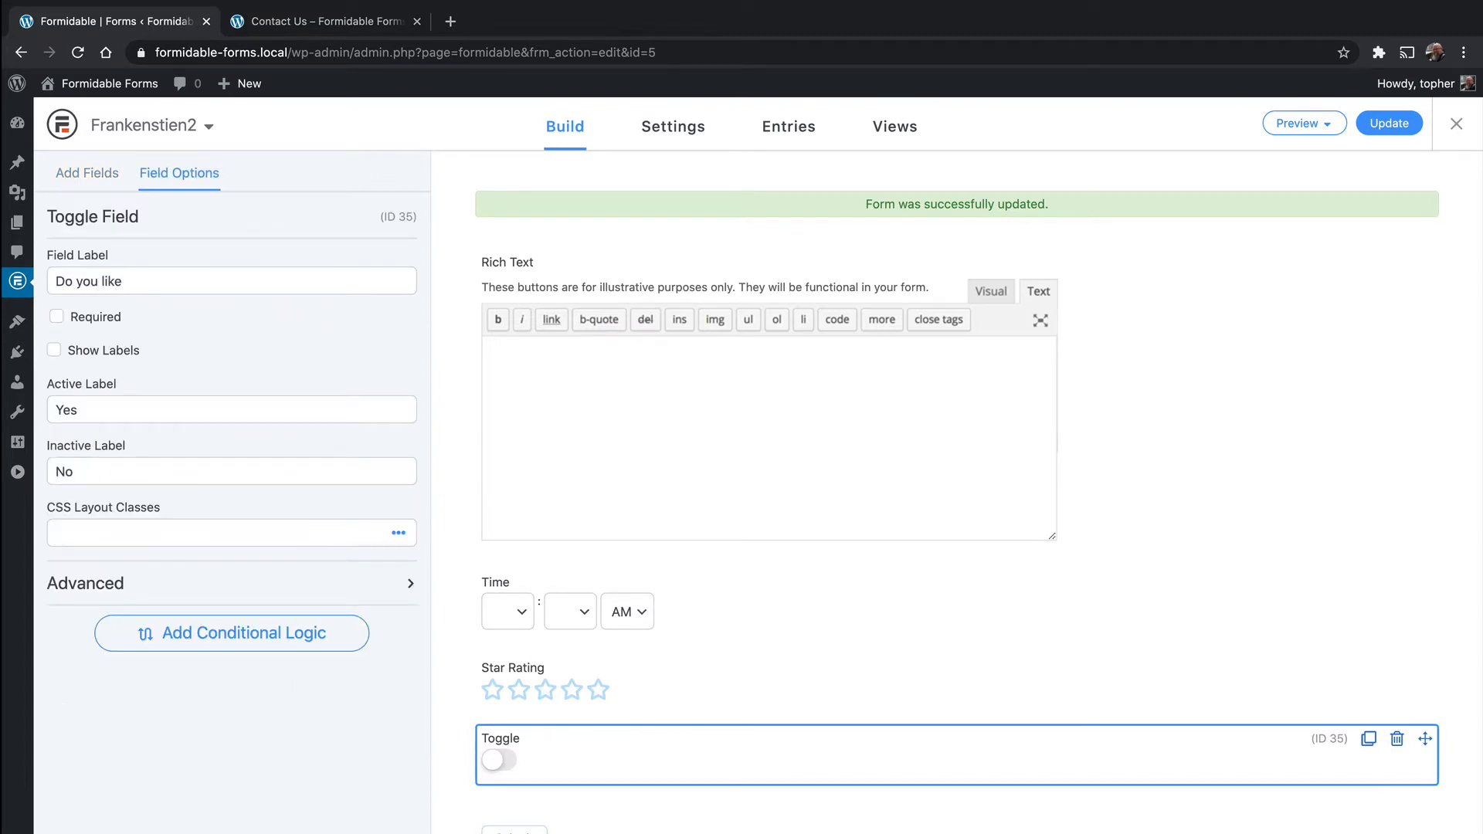
type(" bacon.")
key("BackSpace")
type("?")
Save the form, test the bacon toggle in the preview, and return to the form builder.
left_click(1392, 132)
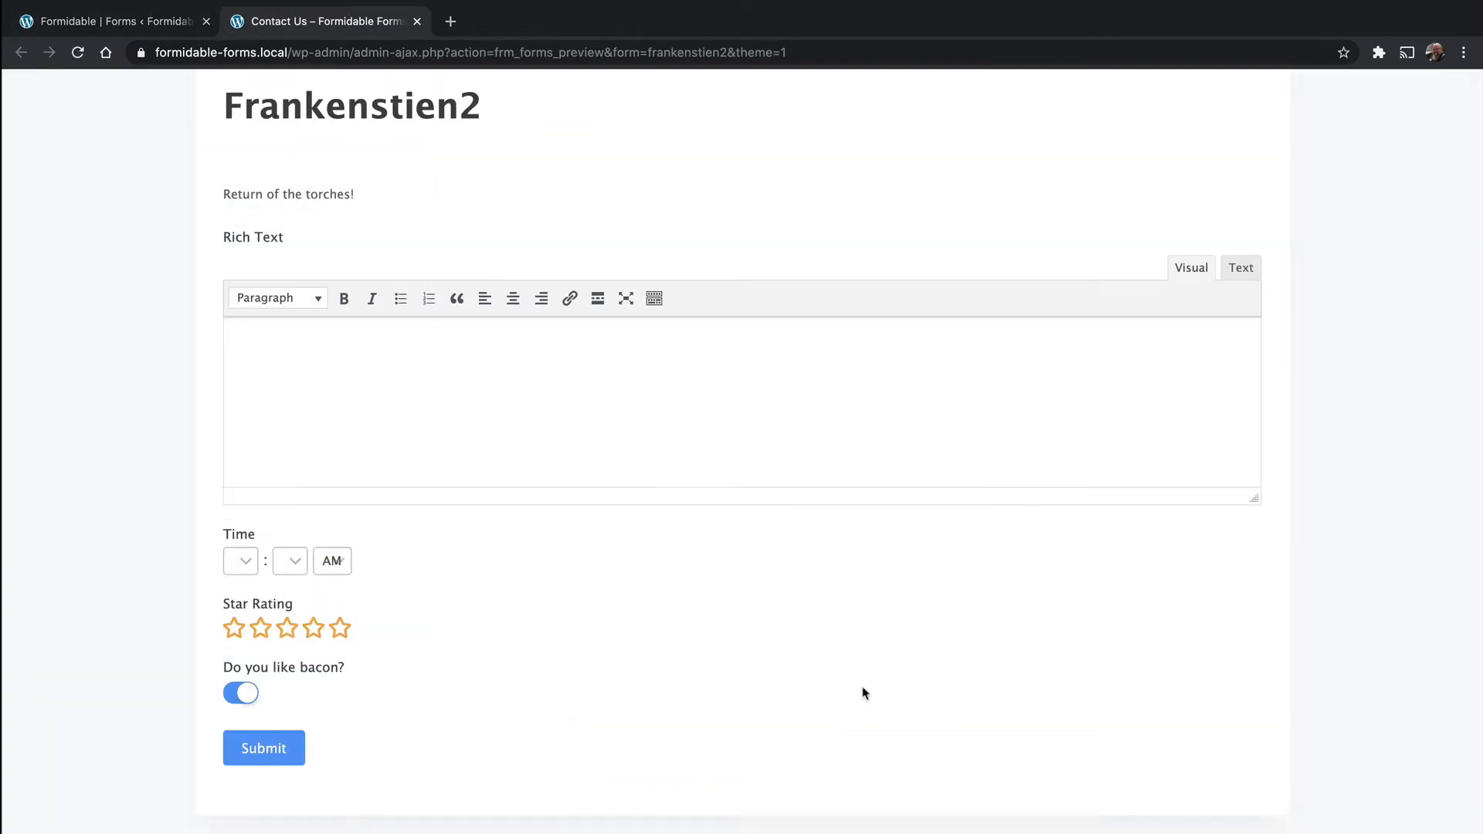
left_click(241, 693)
left_click(108, 20)
Add a Lookup field to the form and open its field options.
left_click(301, 708)
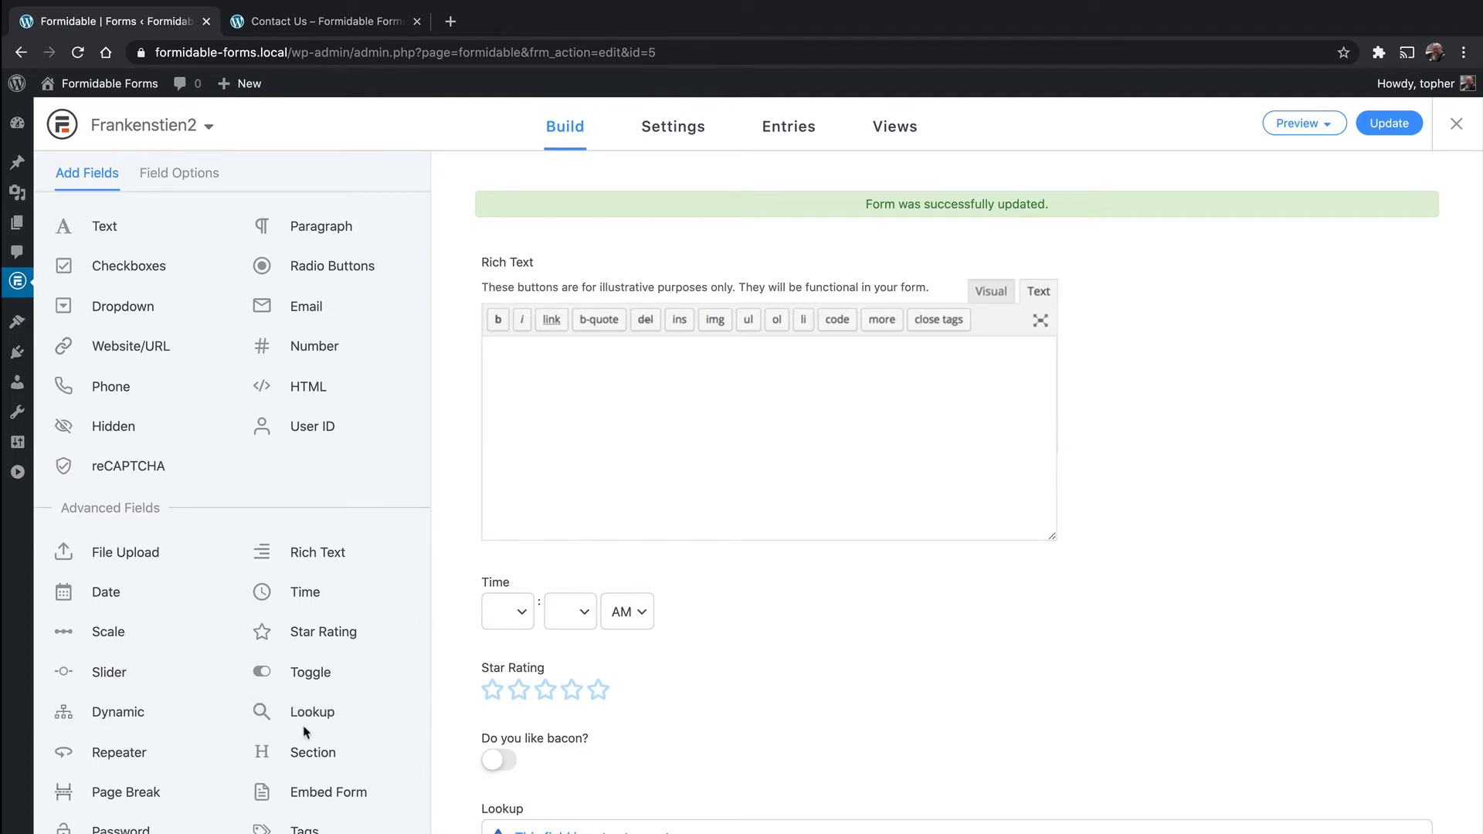
left_click(533, 829)
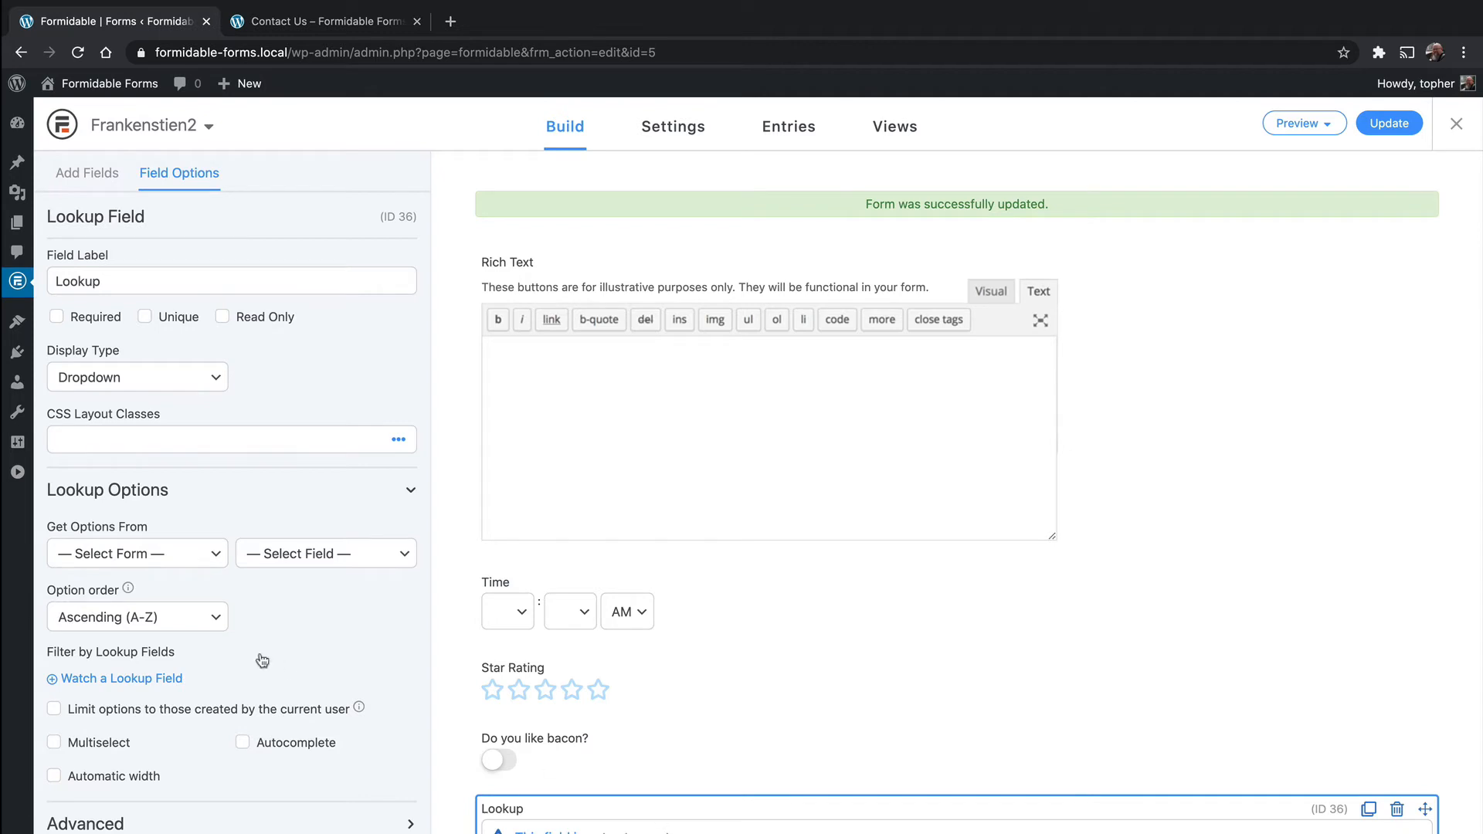
Review the Lookup field's choices for source form, source field and option order without changing them.
left_click(207, 555)
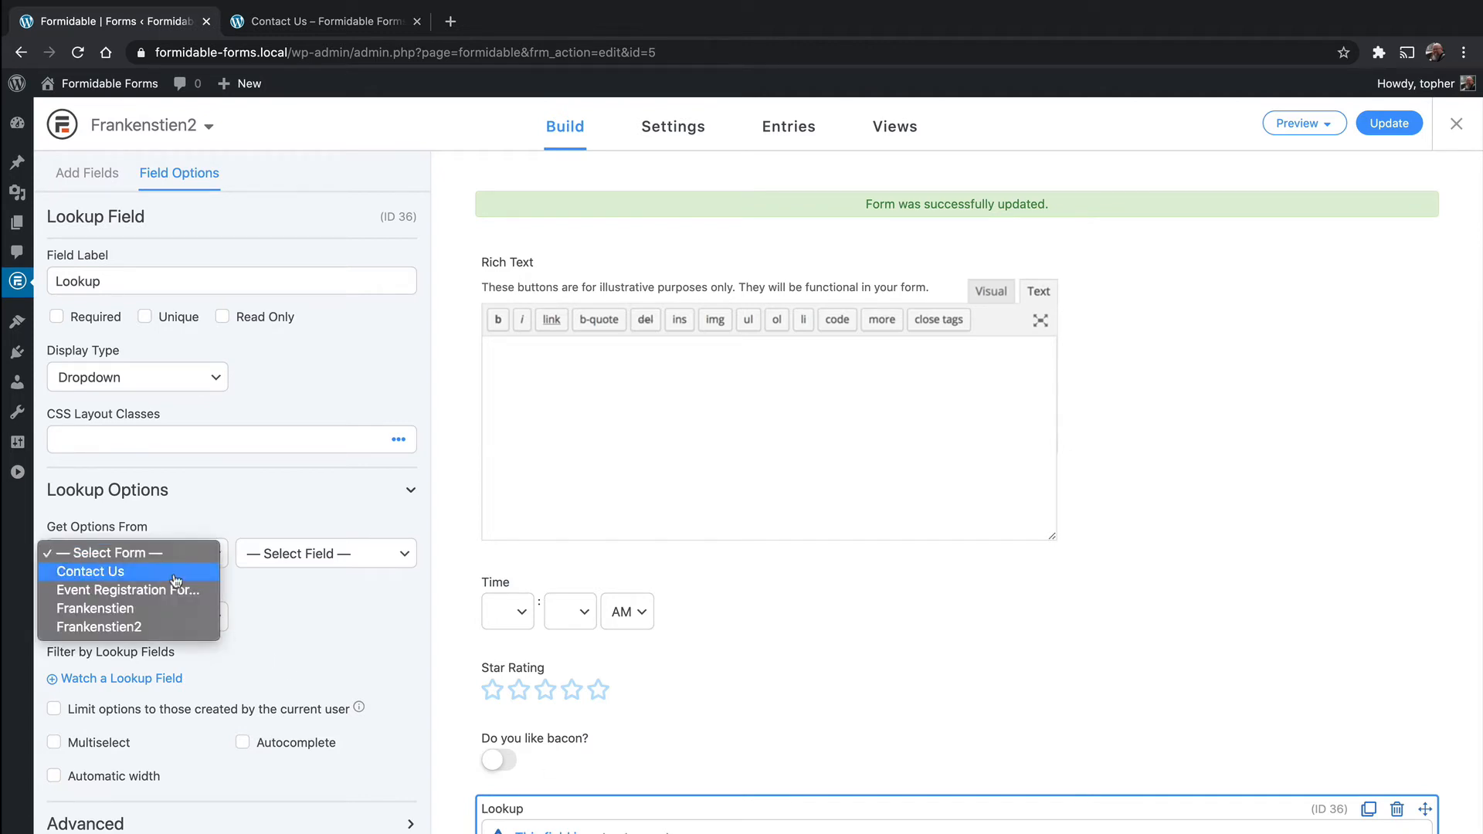
left_click(338, 556)
left_click(338, 556)
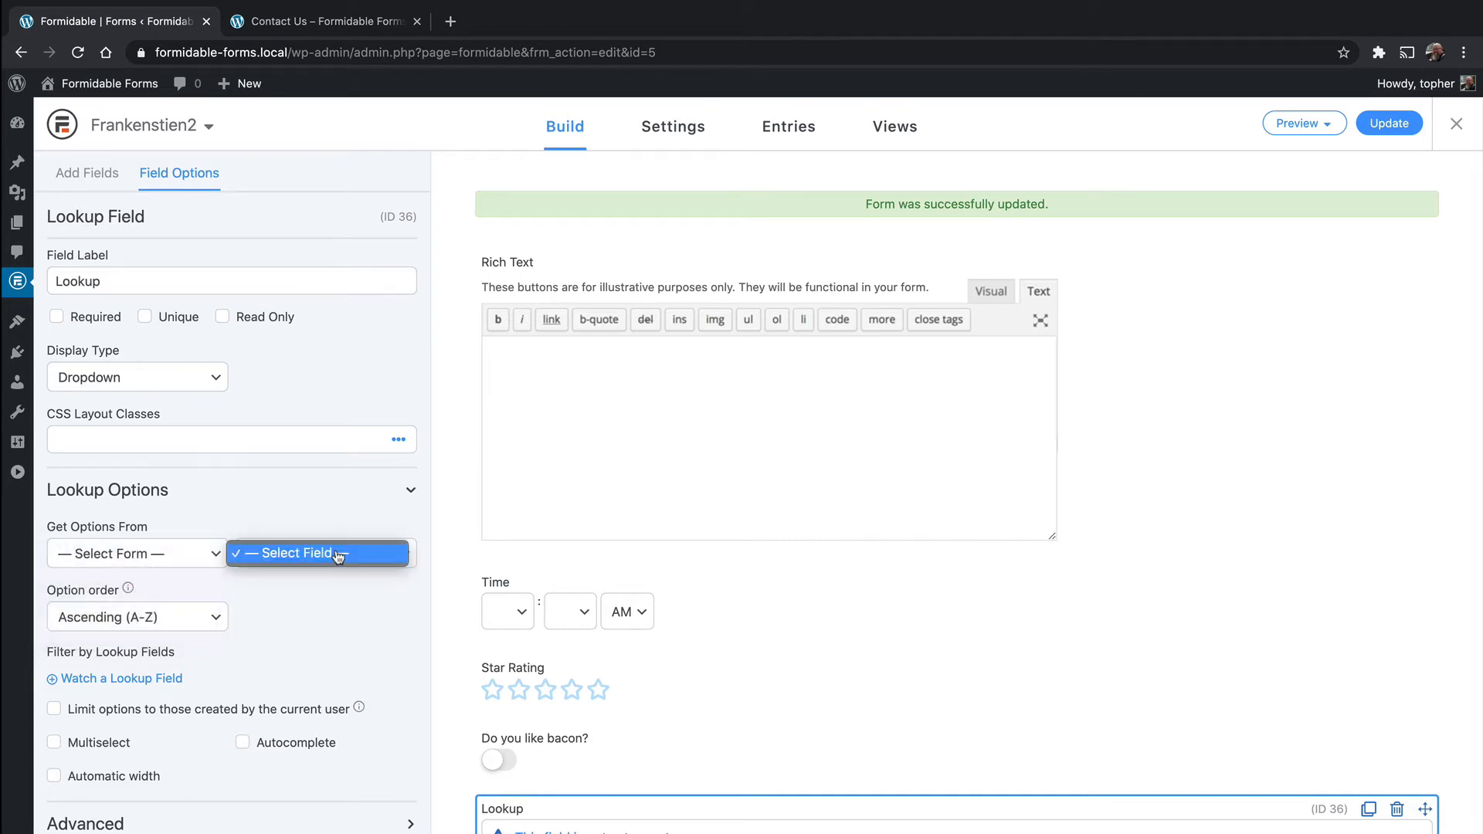
left_click(331, 600)
left_click(149, 630)
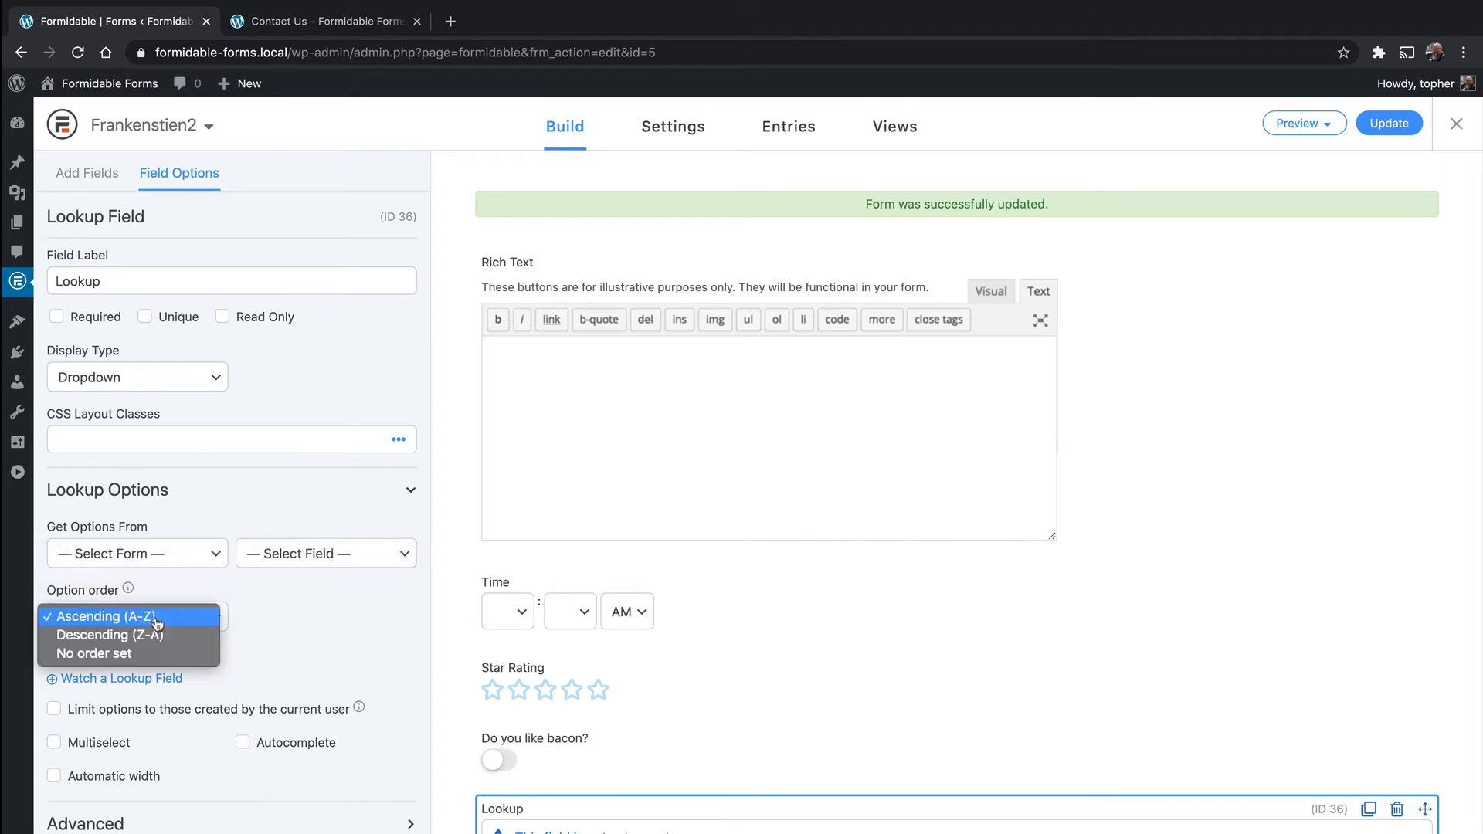
left_click(323, 632)
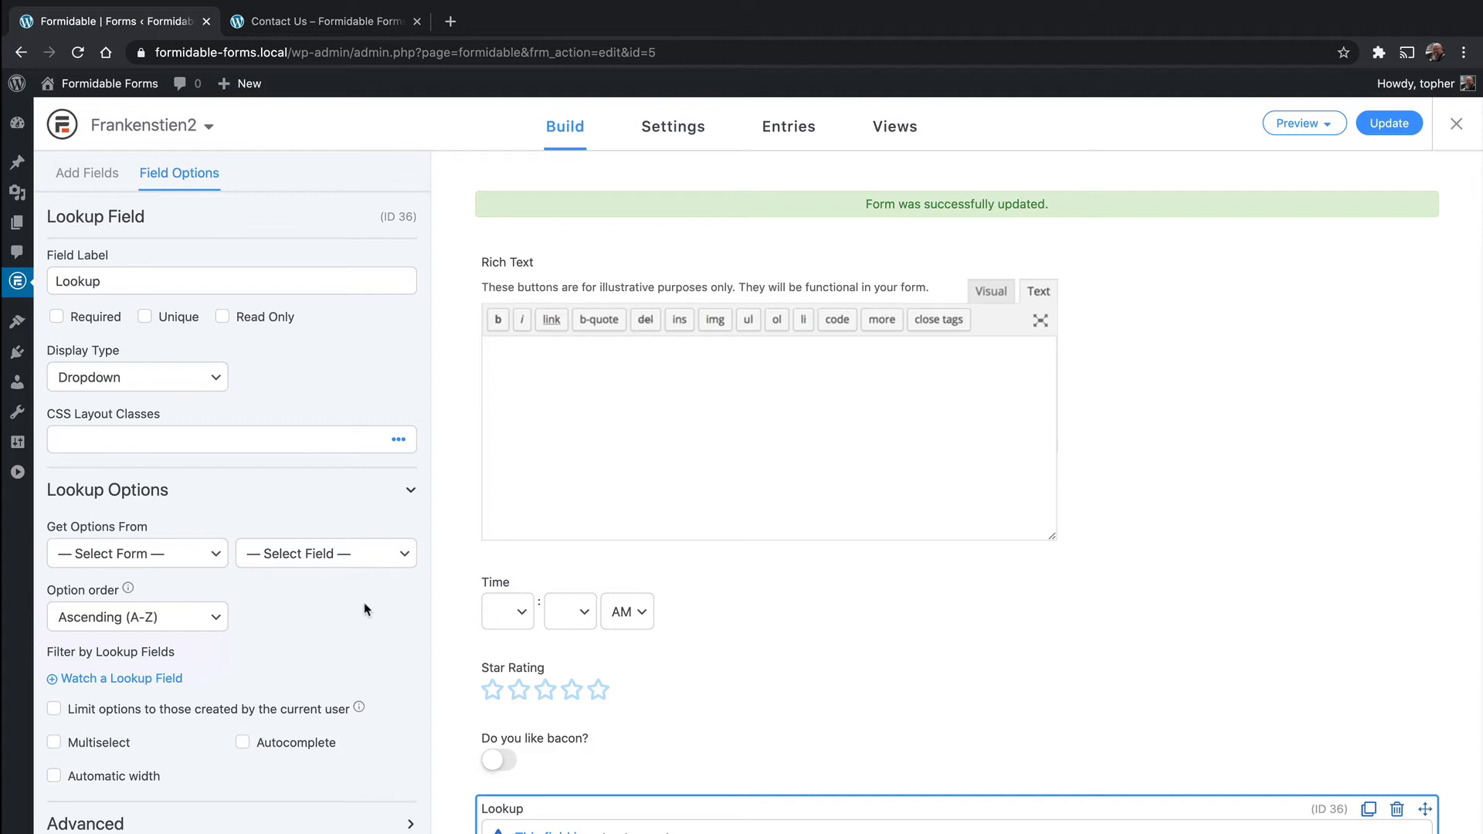
left_click(206, 554)
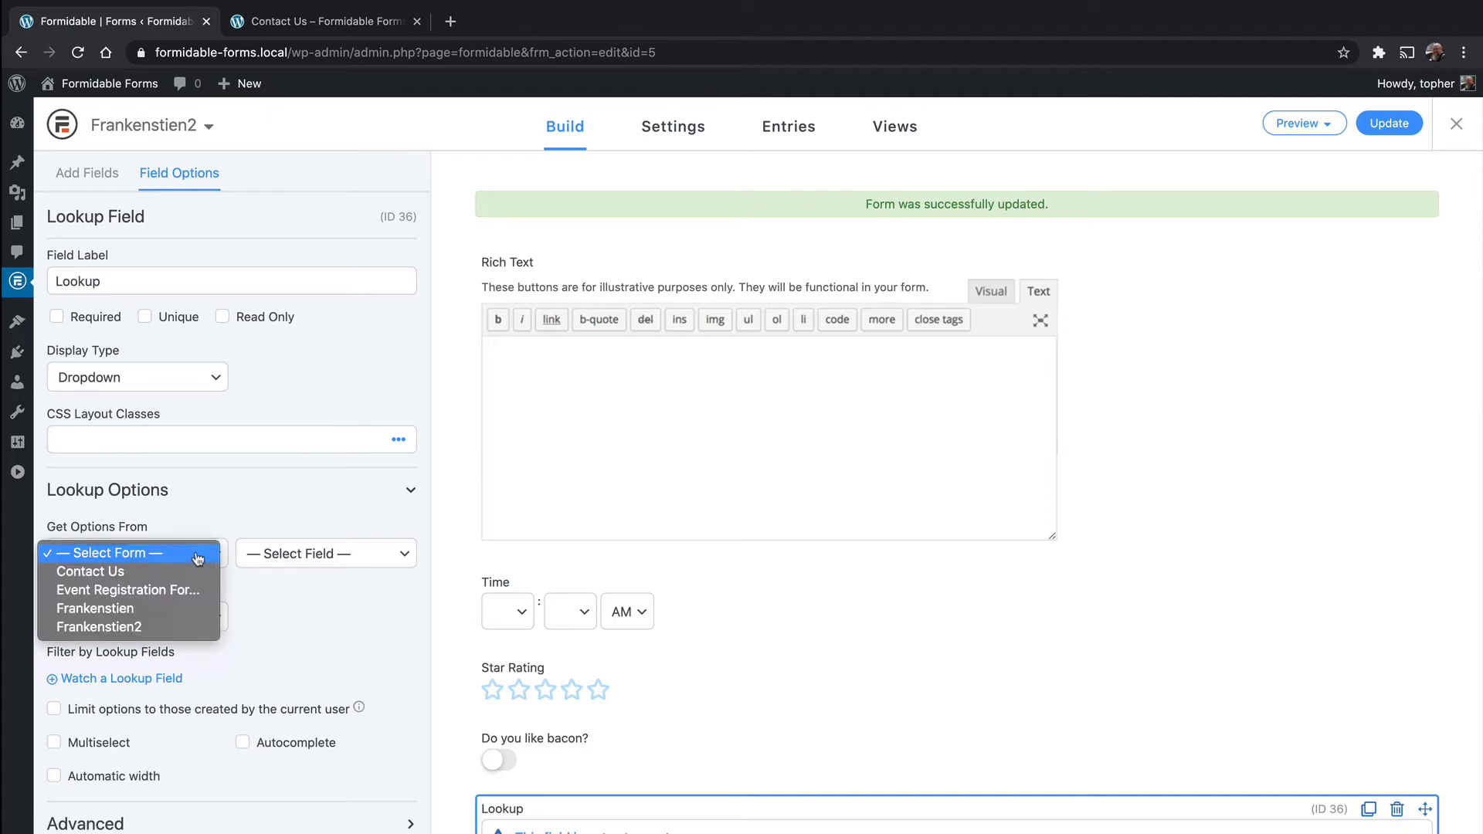
left_click(305, 553)
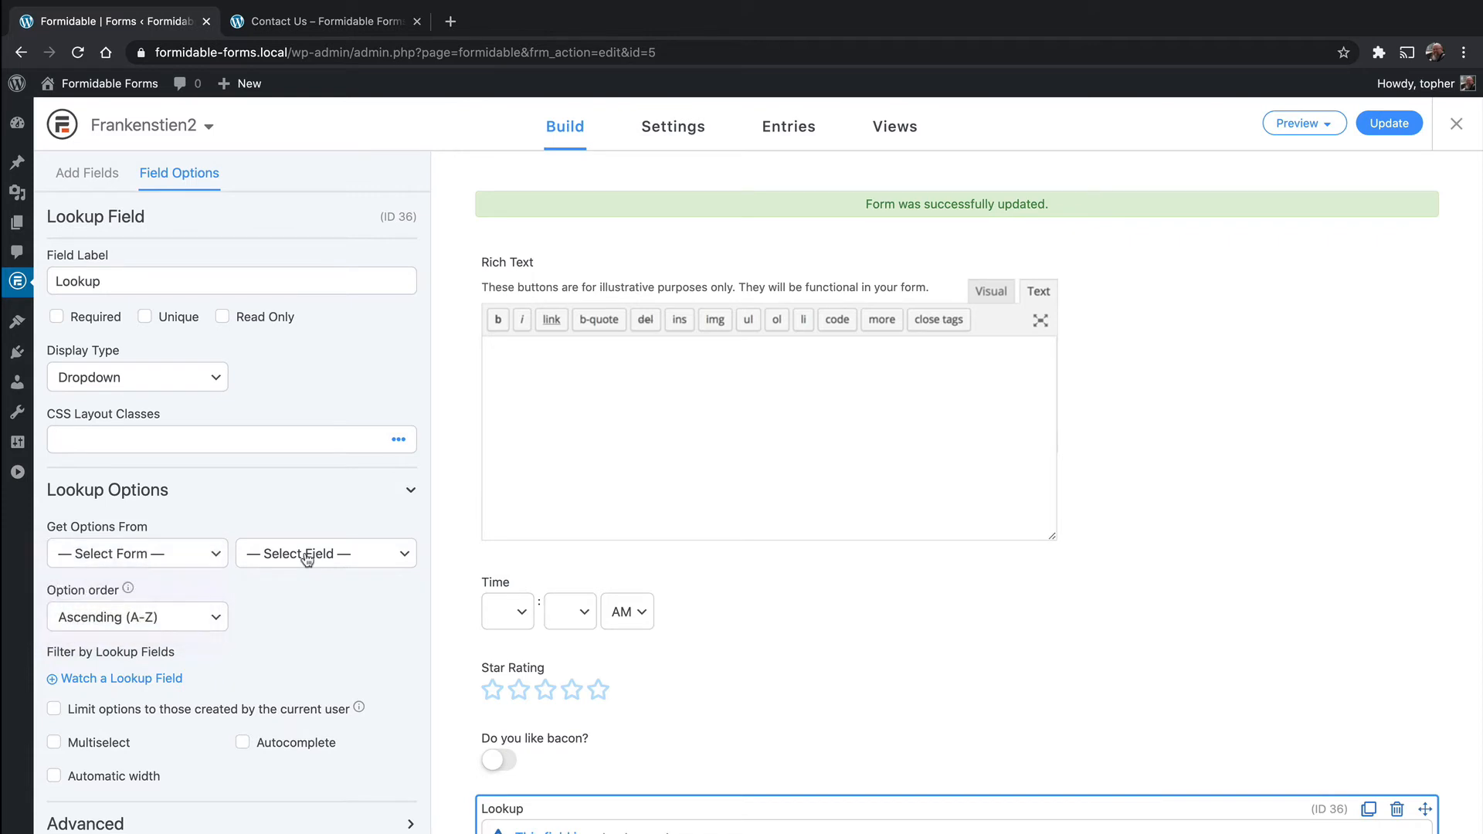
left_click(308, 553)
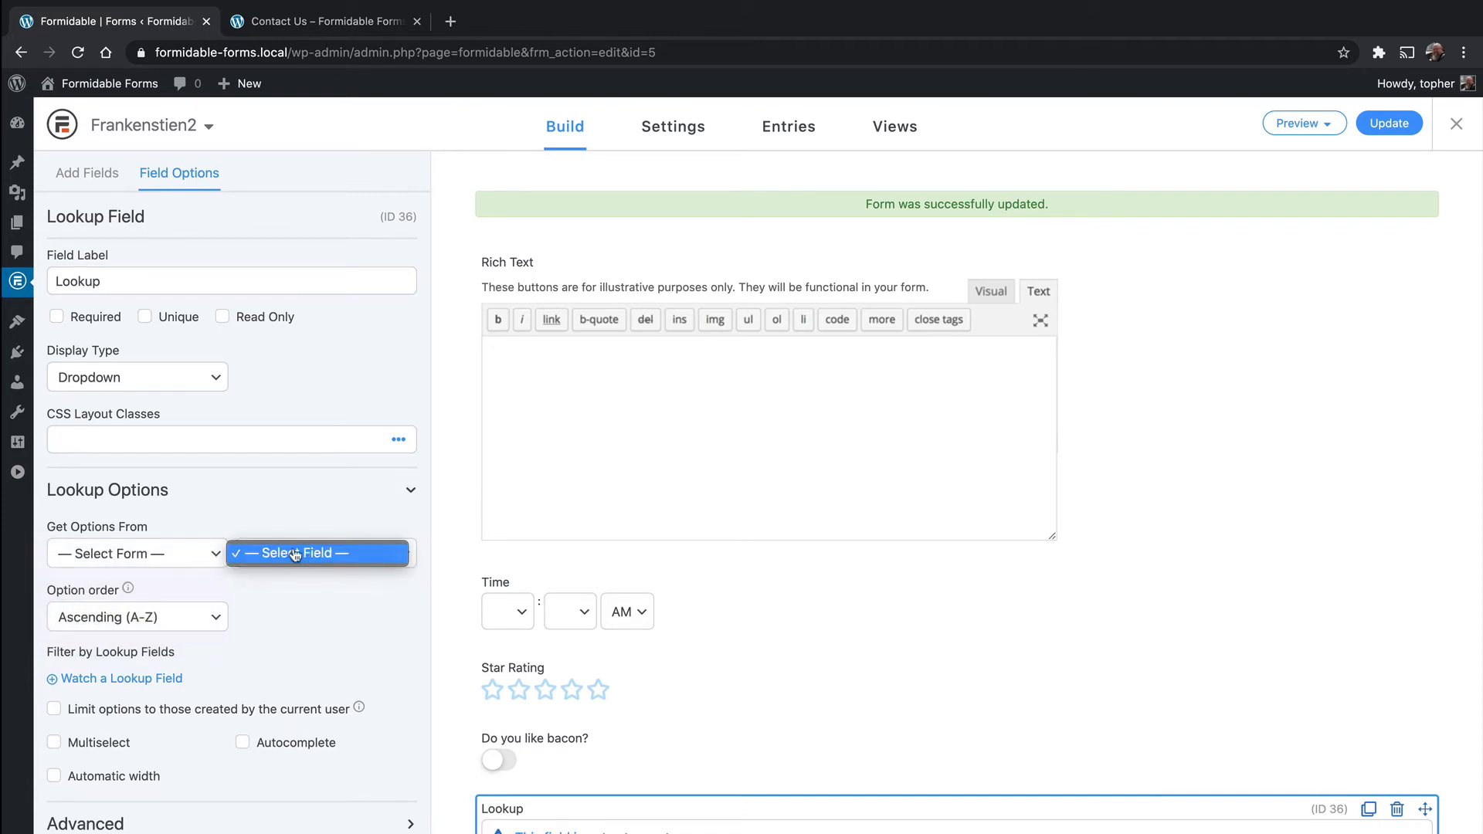
left_click(302, 588)
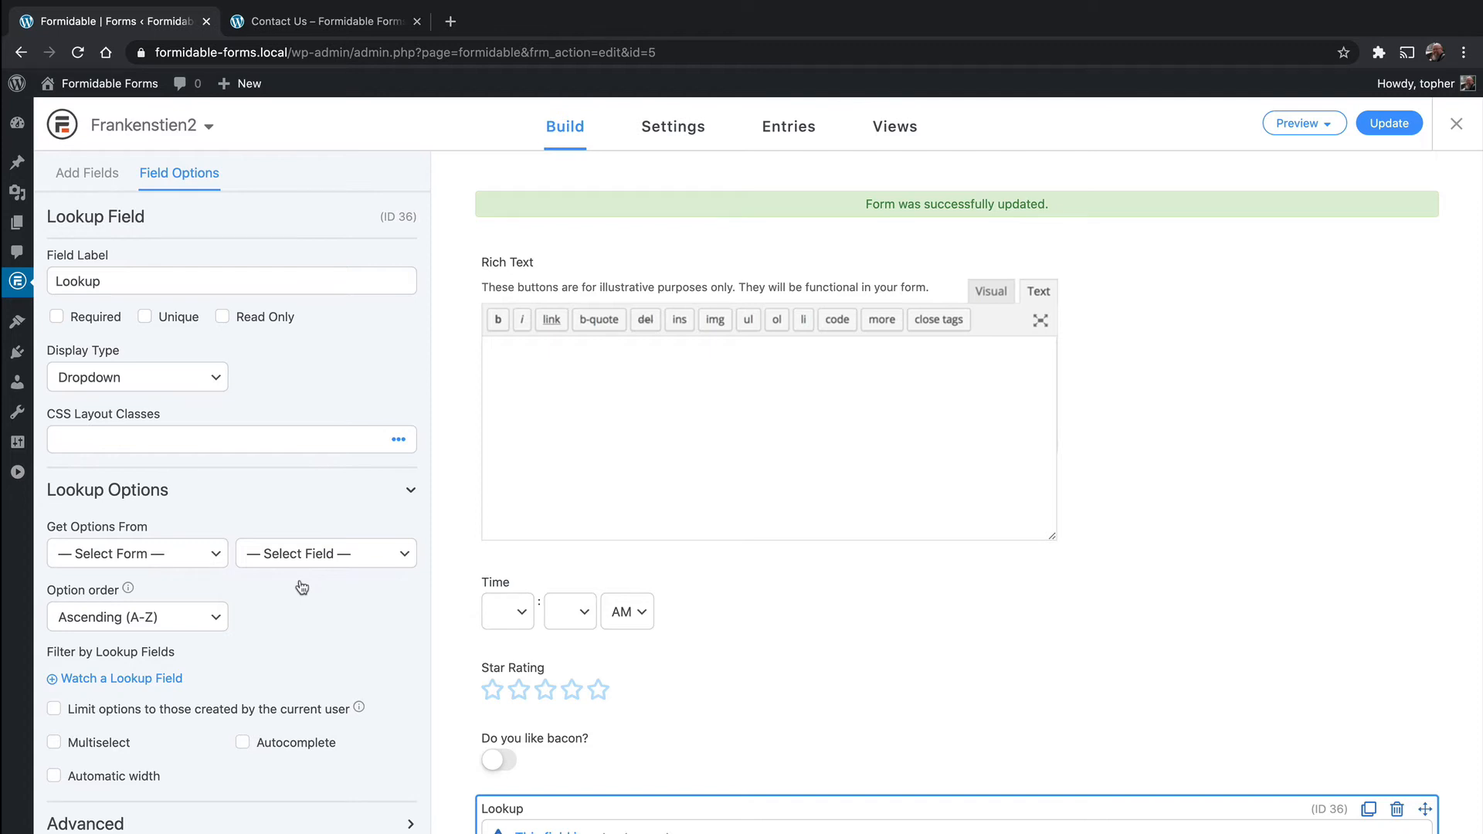
Expand the Lookup field's advanced options and look through them.
scroll(302, 588, "down", 1)
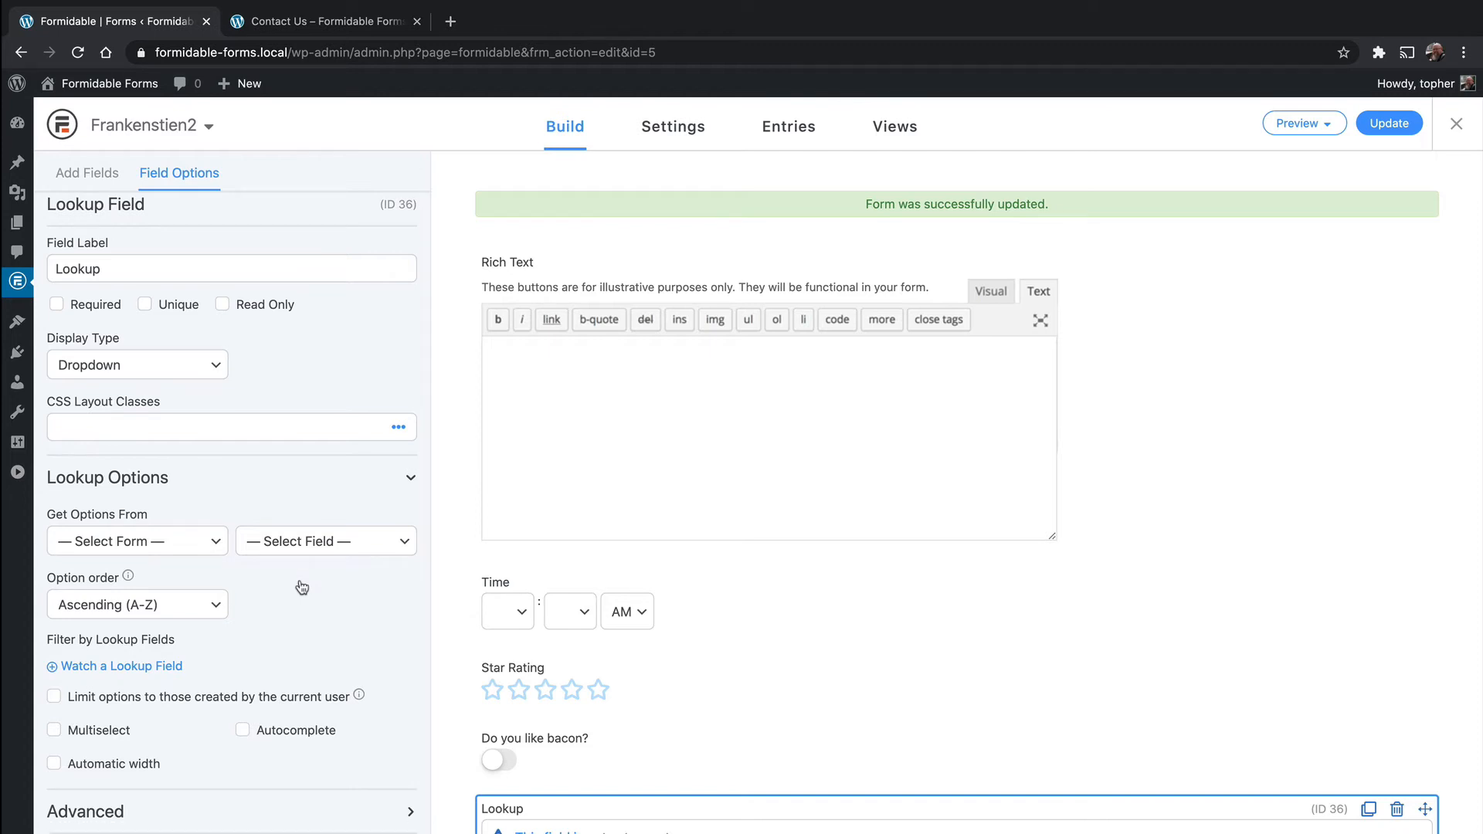
left_click(264, 808)
scroll(263, 808, "down", 4)
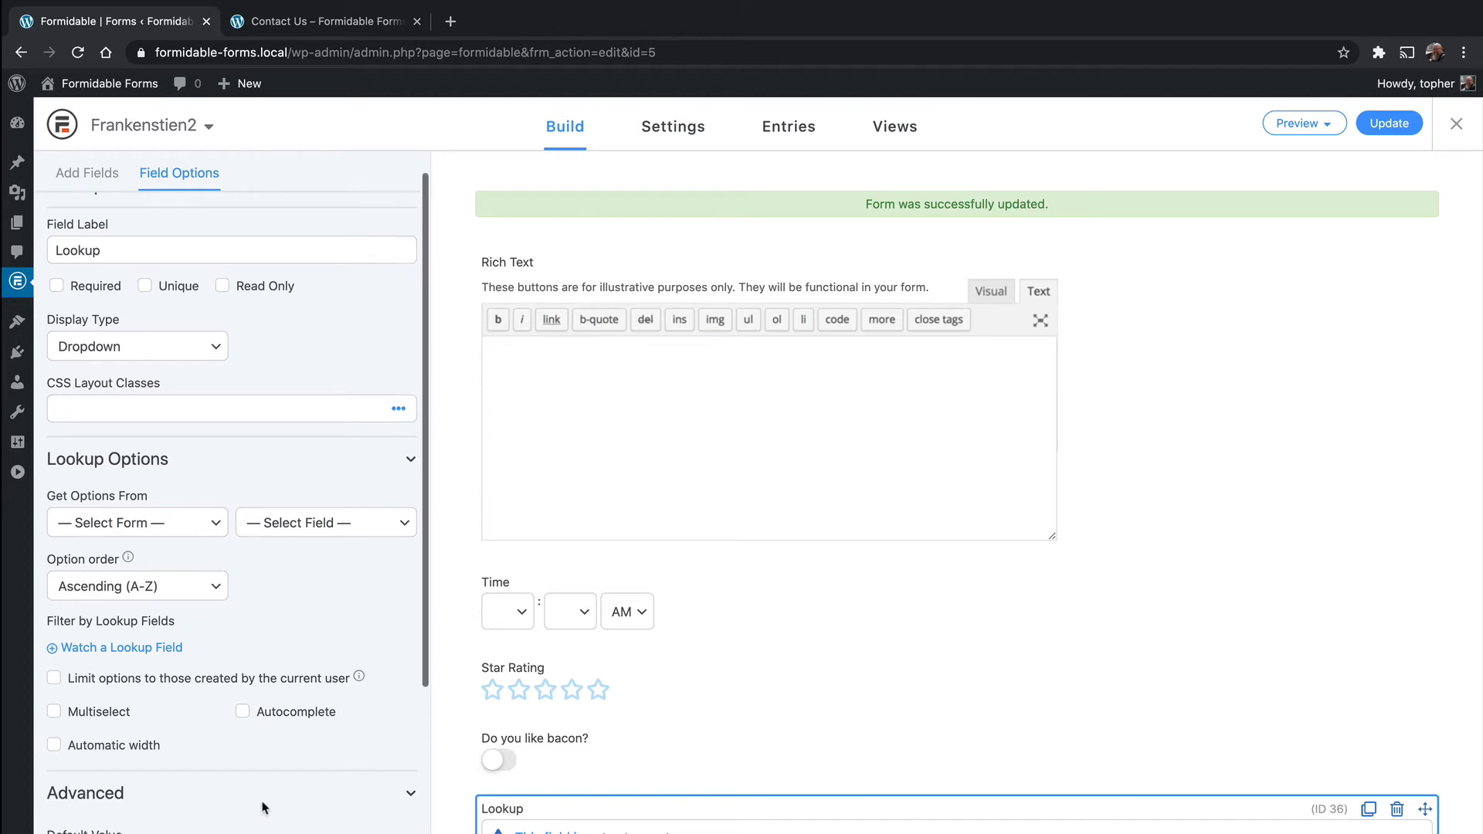
scroll(263, 808, "up", 4)
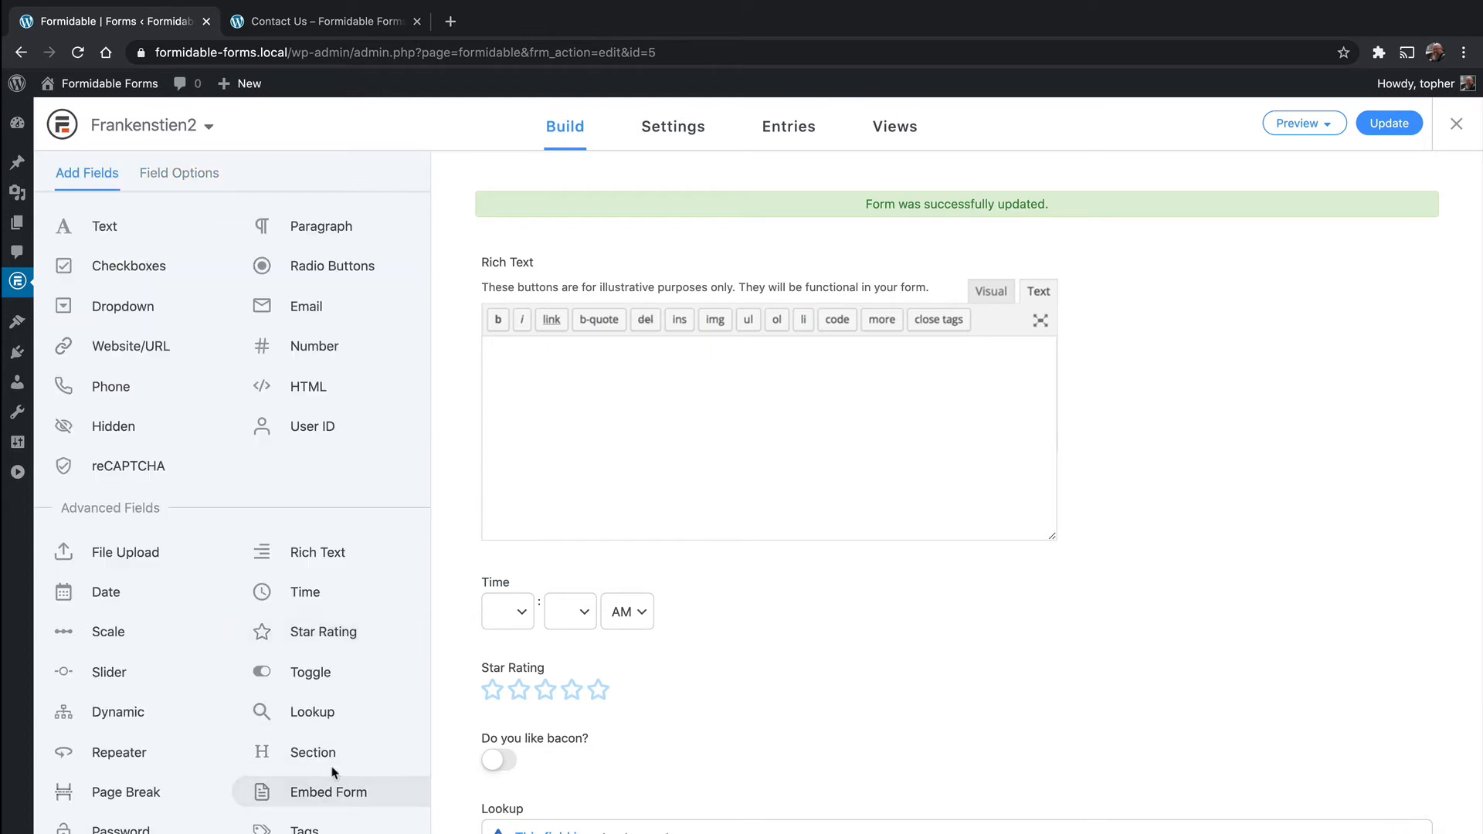
Add a Section field below the Lookup field and label it "Personal Information".
scroll(385, 743, "down", 3)
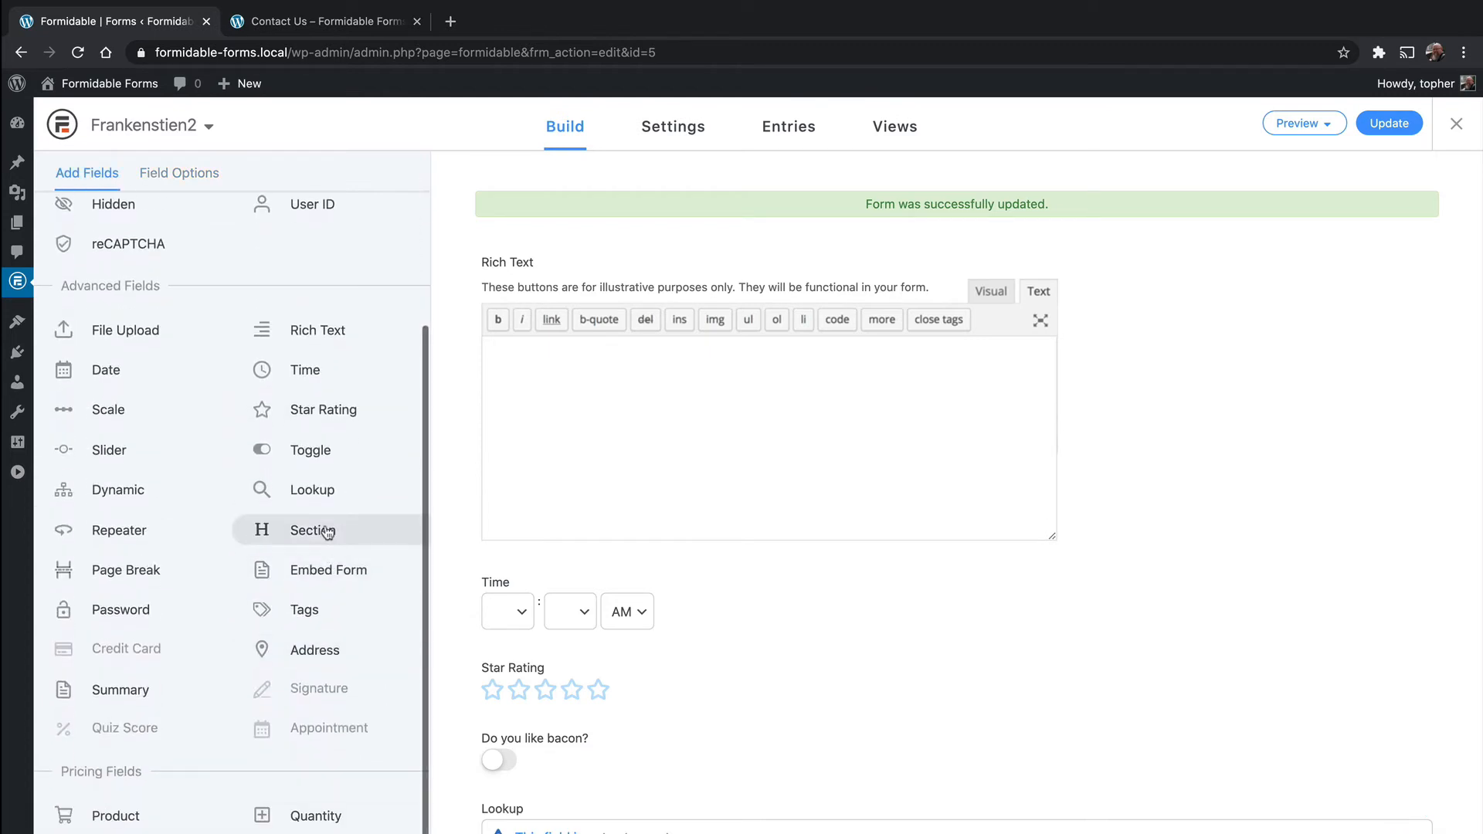
left_click(325, 531)
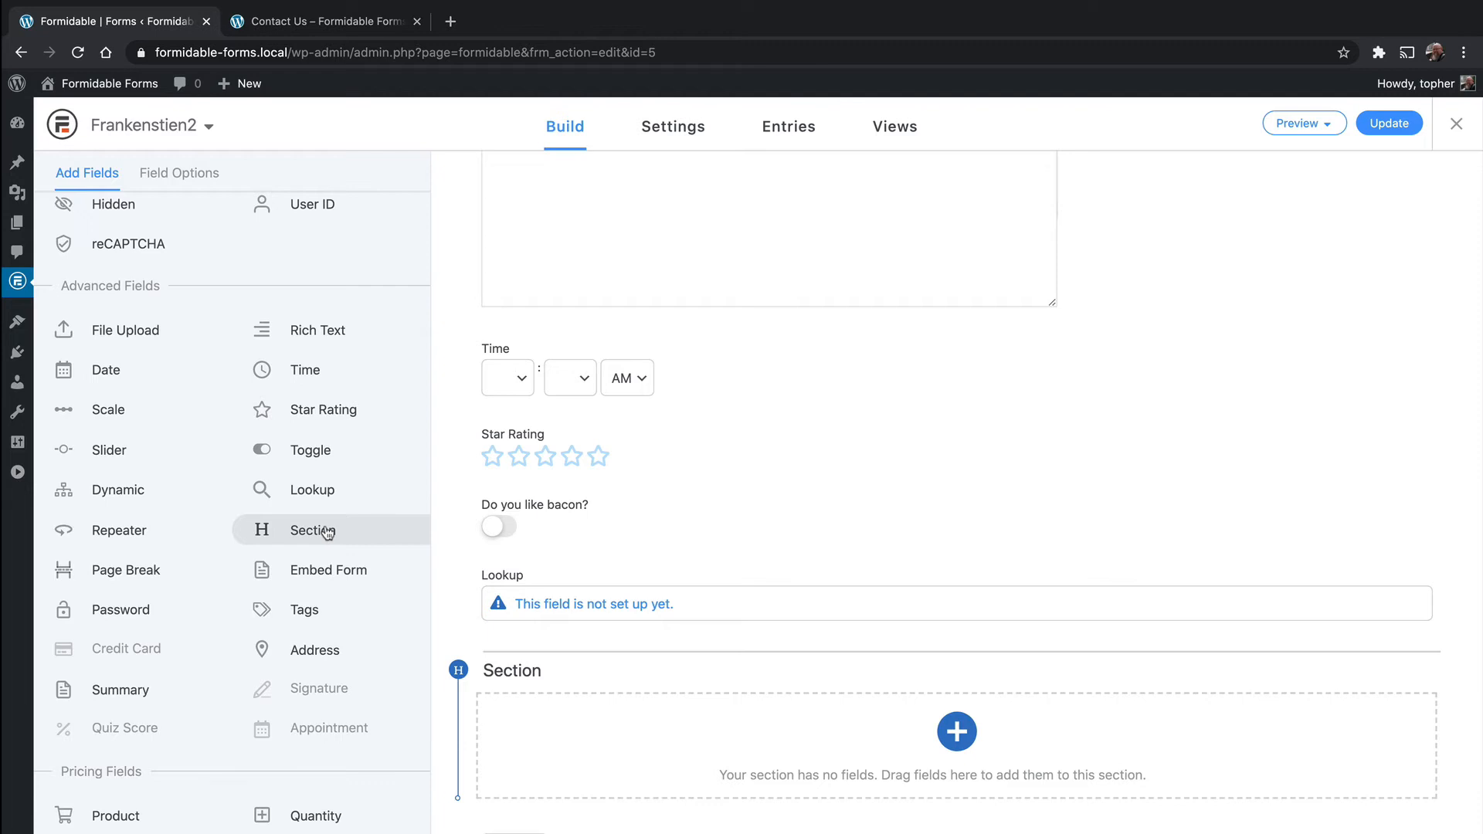
left_click(533, 674)
left_click(152, 282)
double_click(153, 283)
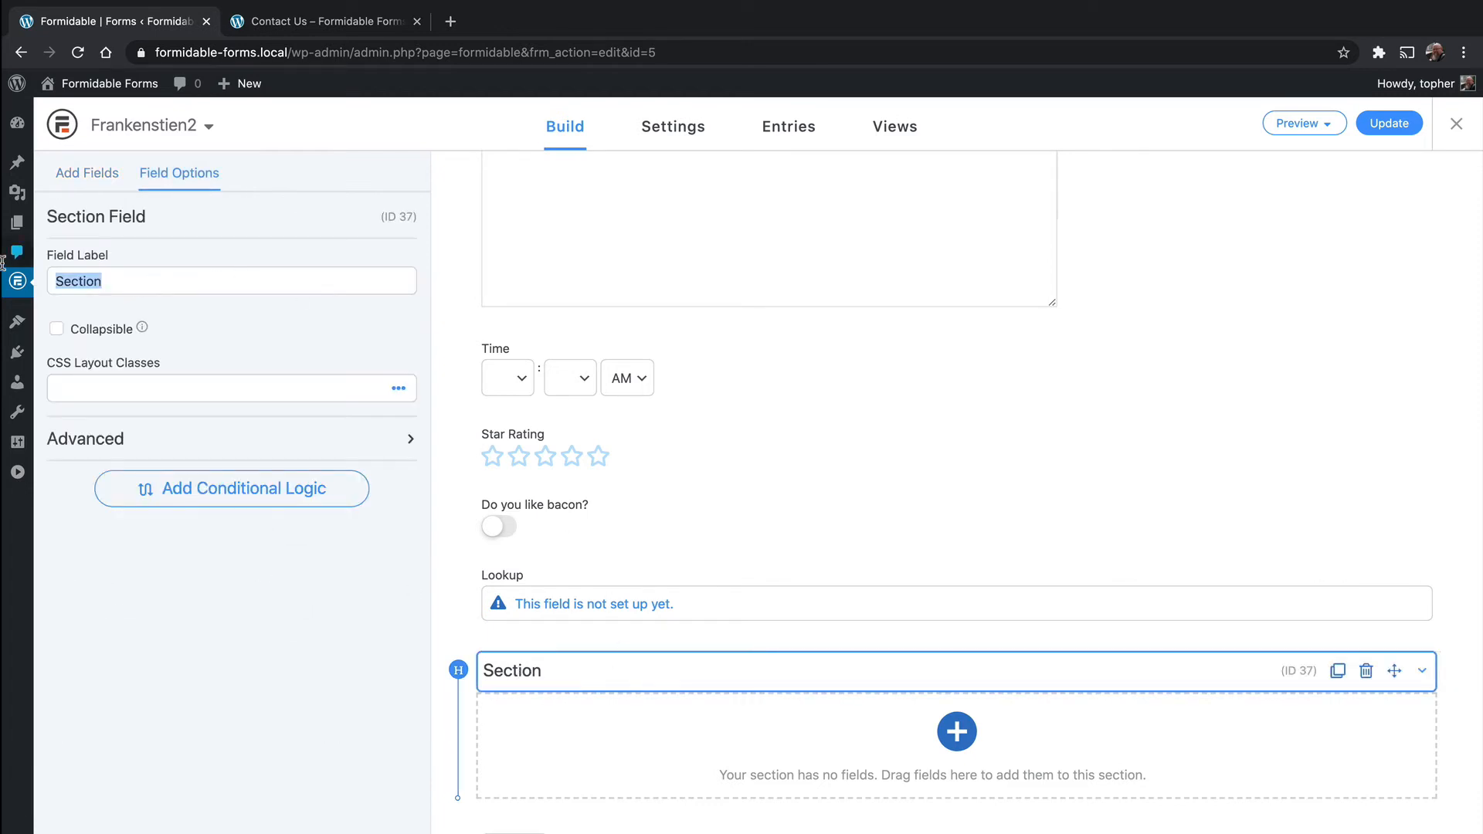
type("Personal Information")
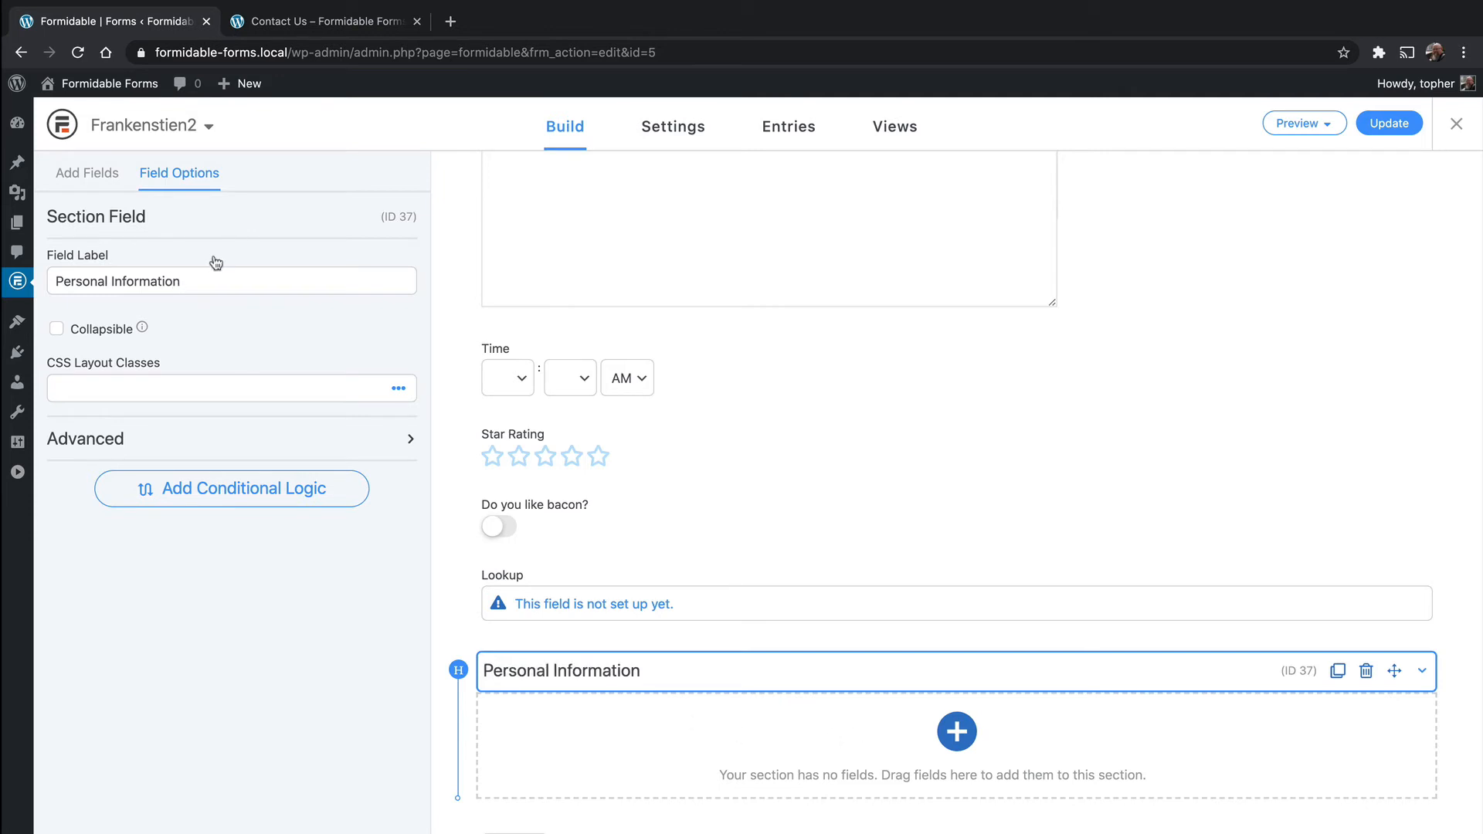
Place an Address field inside the Personal Information section.
left_click(93, 184)
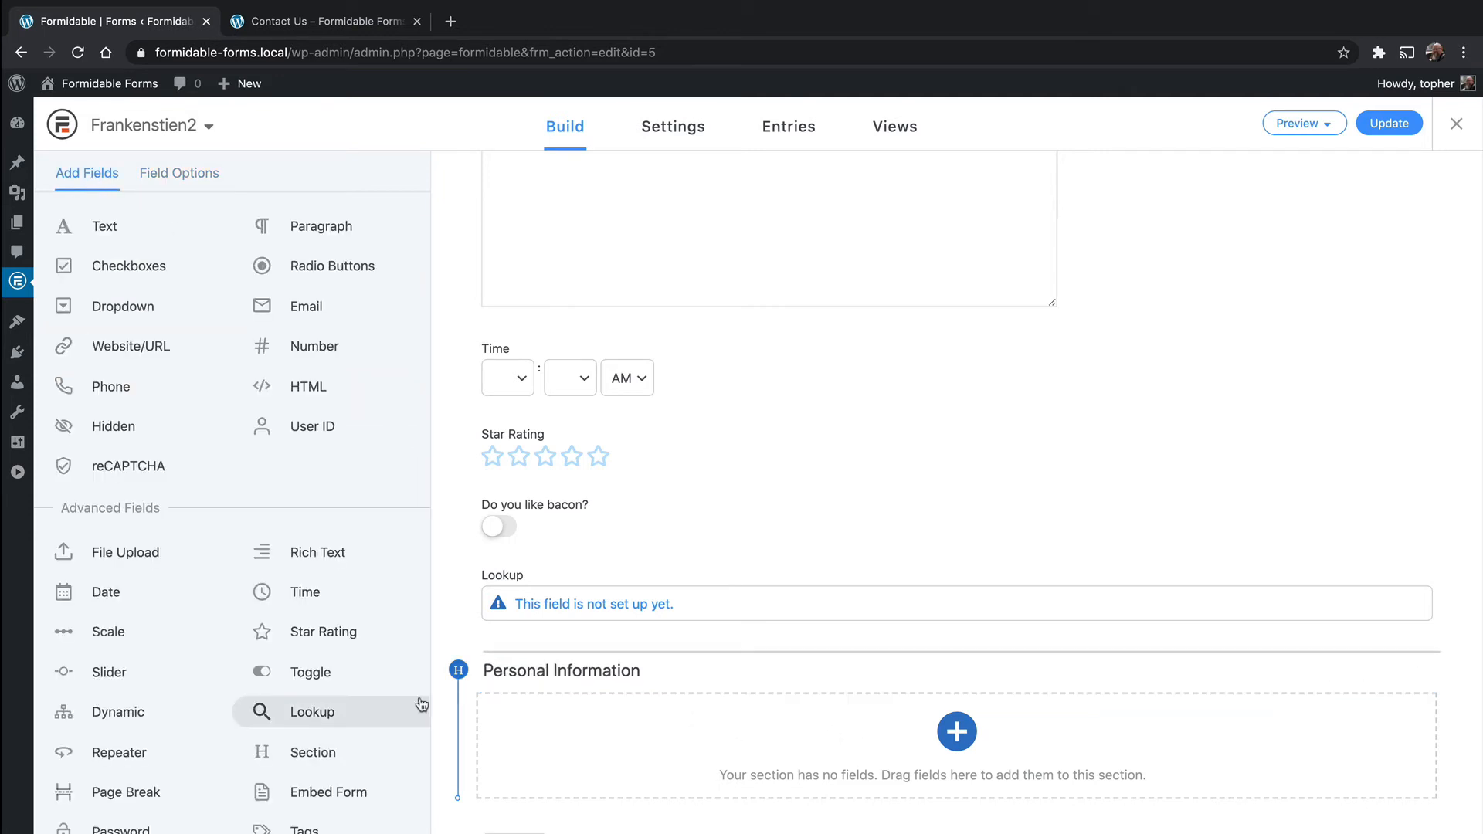
scroll(340, 707, "down", 3)
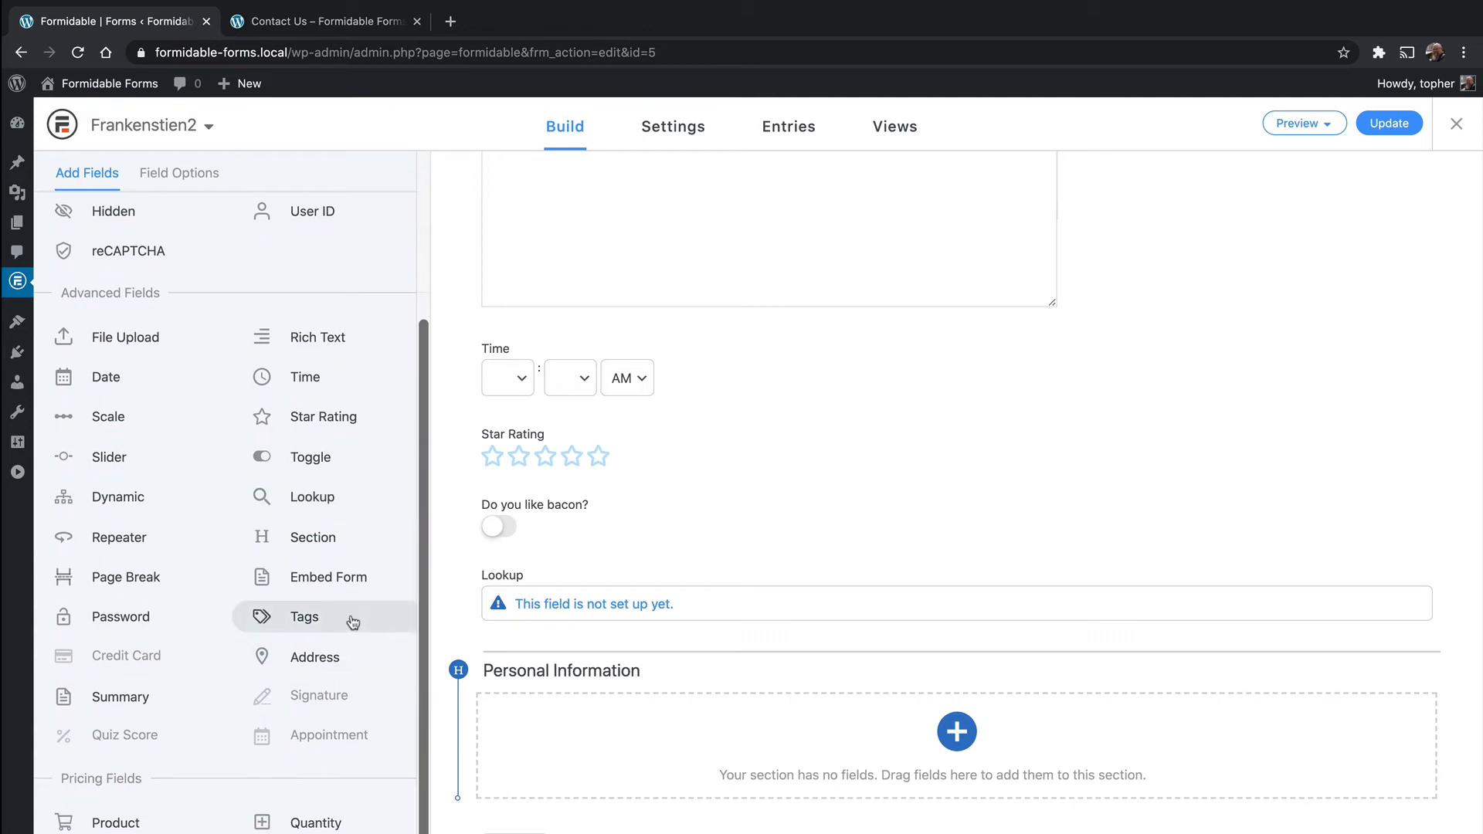
left_click_drag(335, 666, 684, 747)
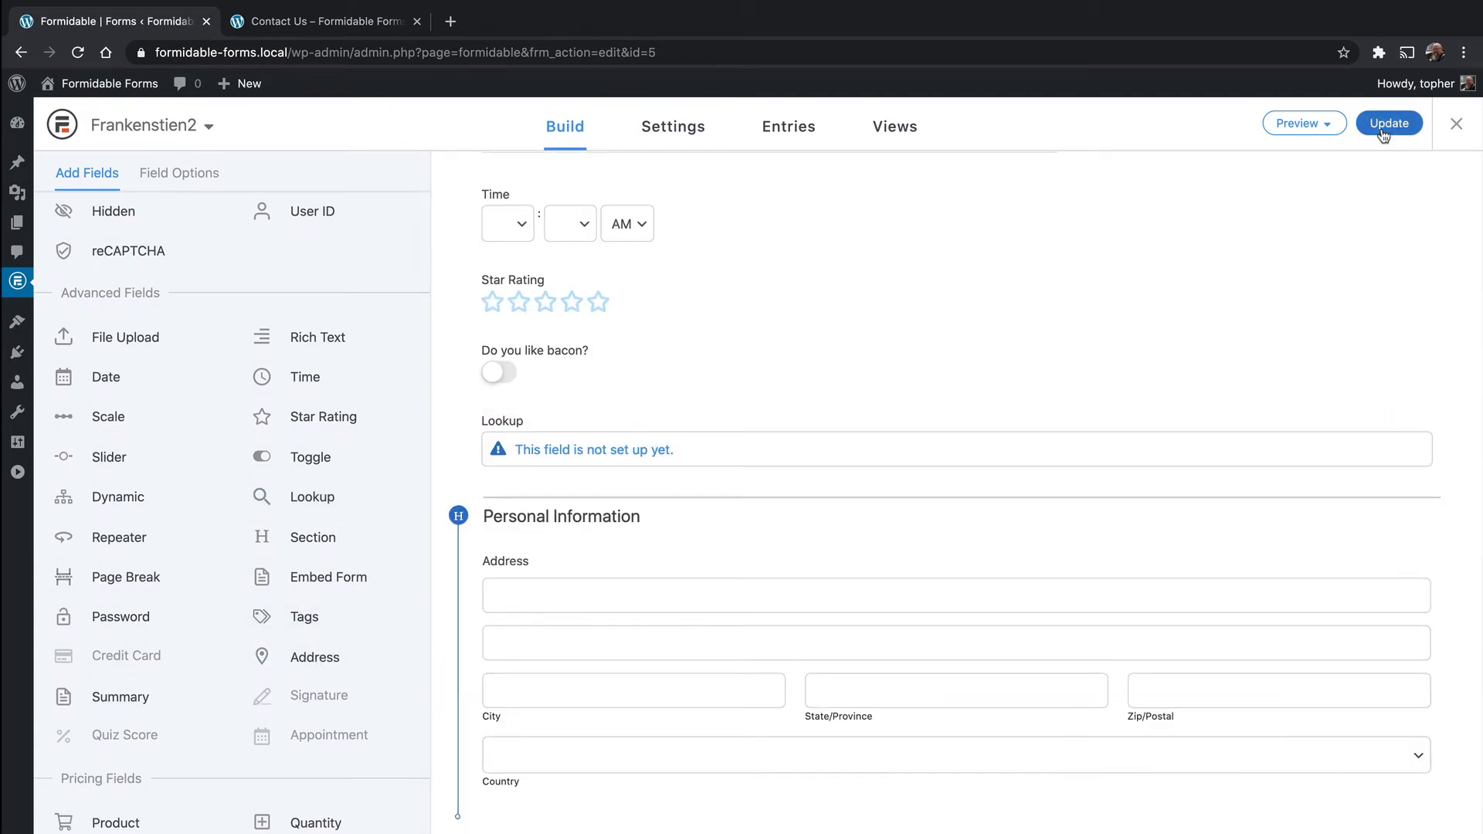
Save the form and check the Personal Information section in the reloaded preview, returning to the form builder.
left_click(1385, 125)
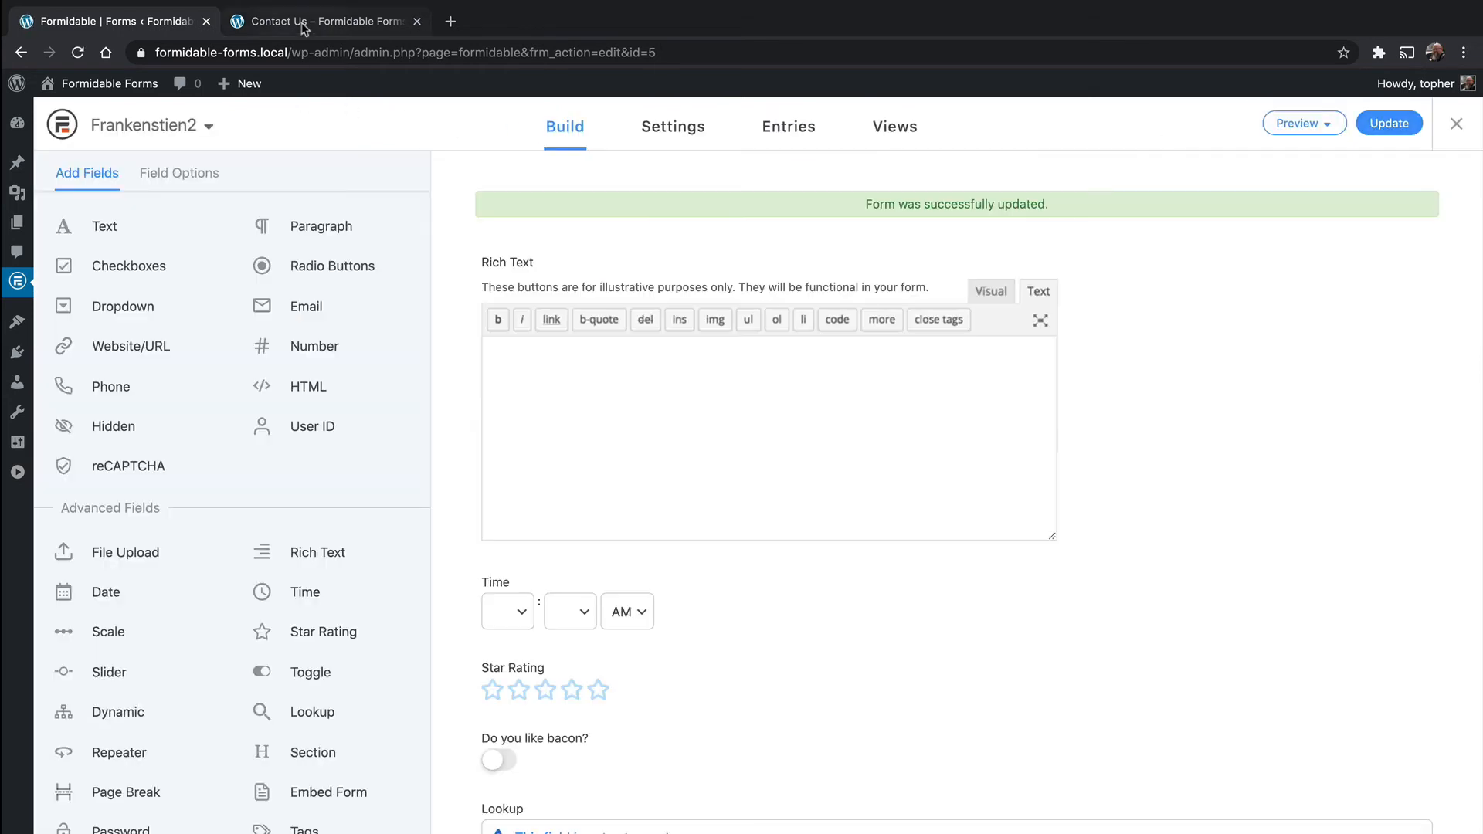
left_click(306, 24)
key("super+r")
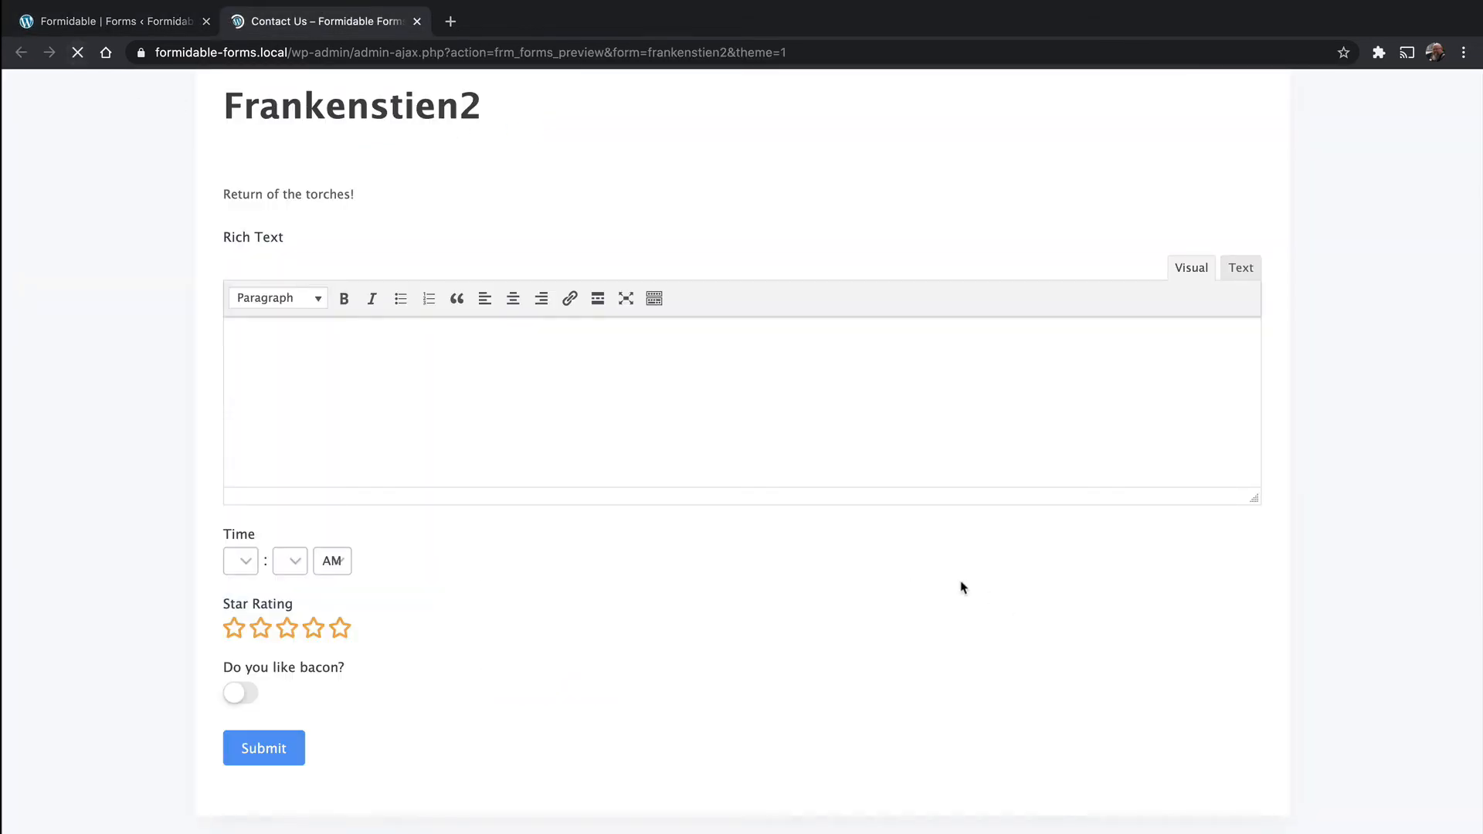
scroll(964, 596, "down", 5)
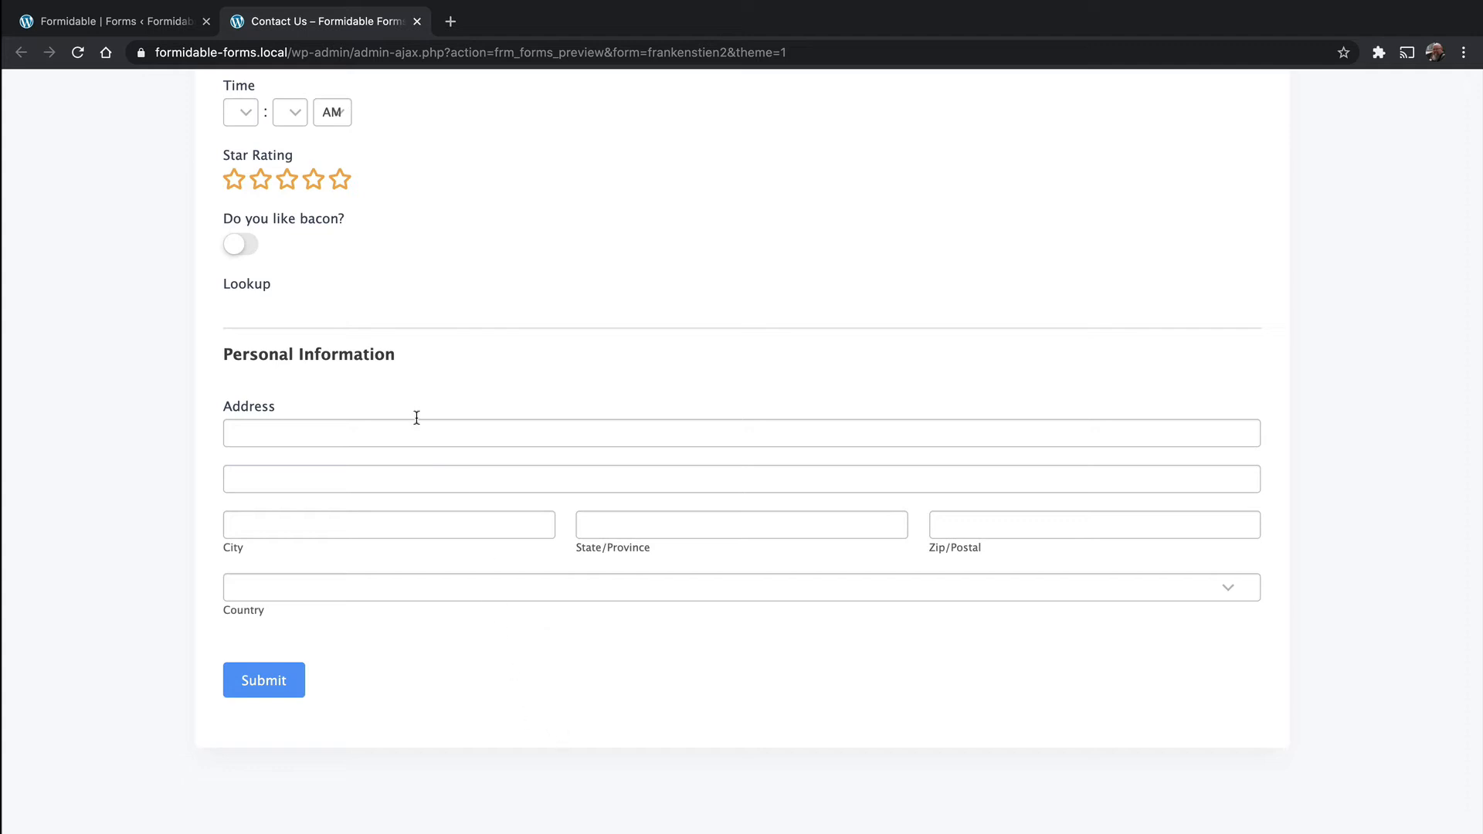
left_click(80, 22)
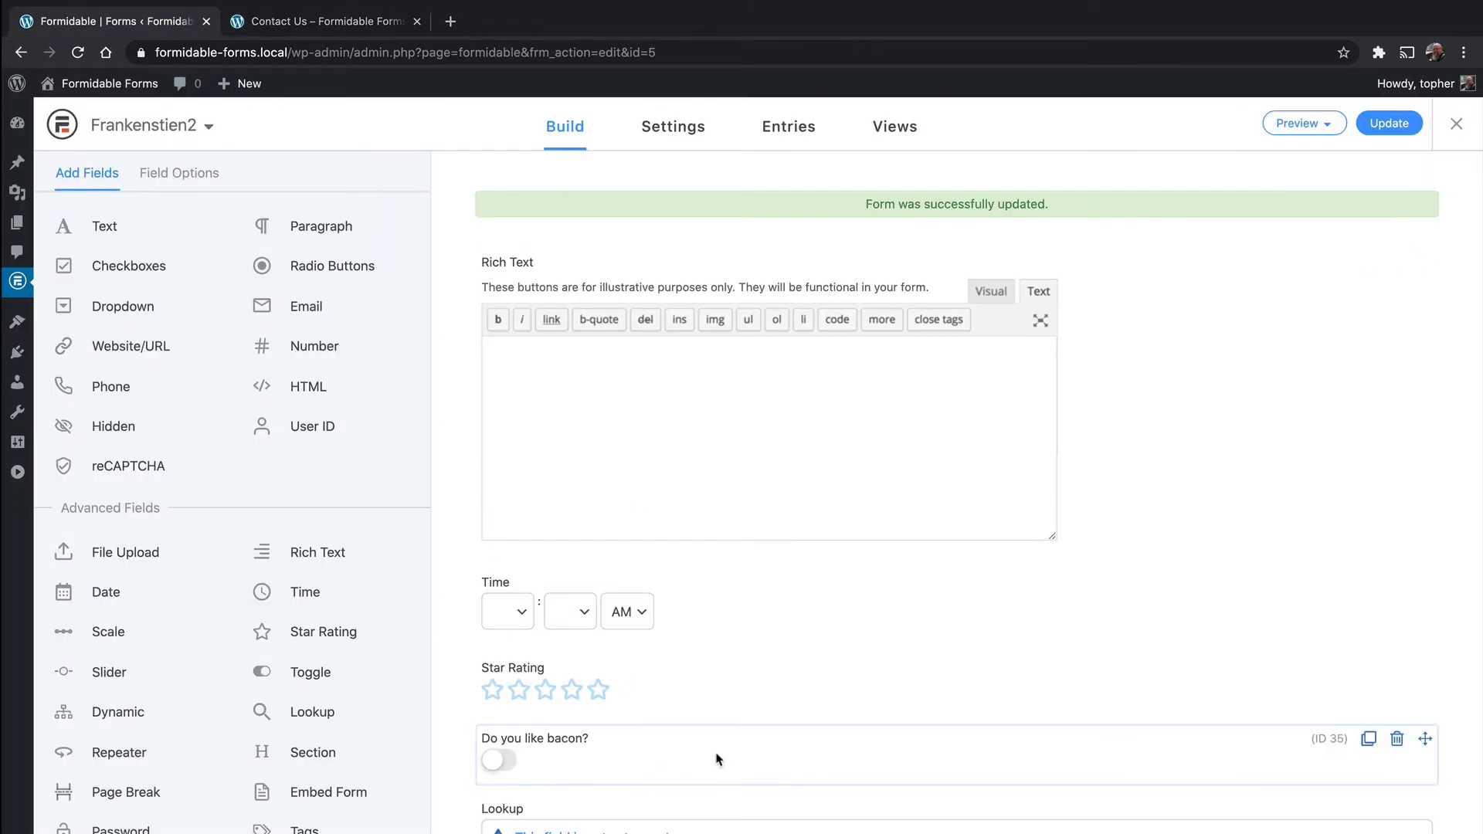
Add an Embed Form field below the Personal Information section and set it to insert the Contact Us form.
scroll(715, 757, "down", 5)
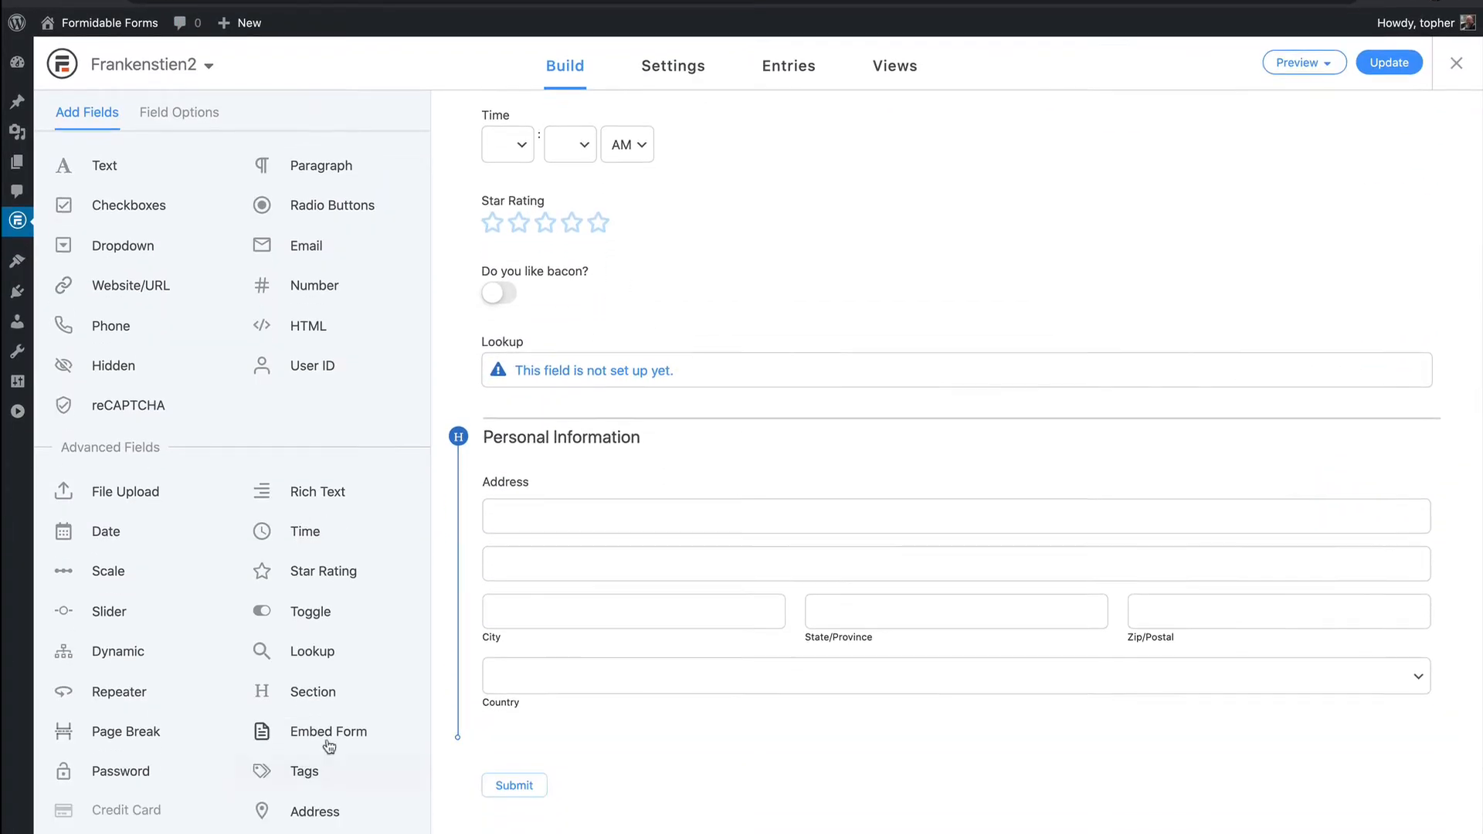
left_click(324, 793)
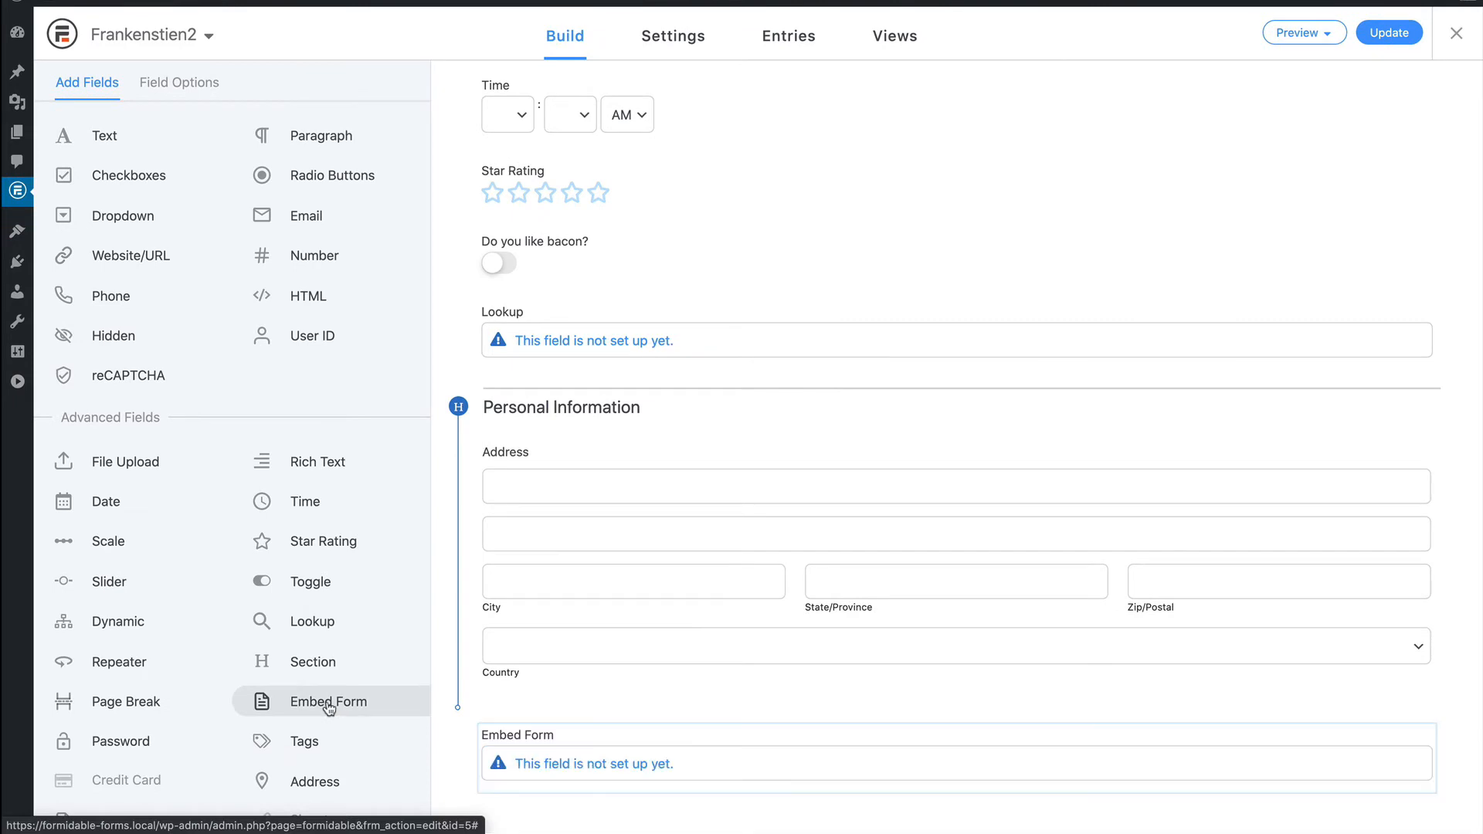
left_click(655, 765)
left_click(210, 270)
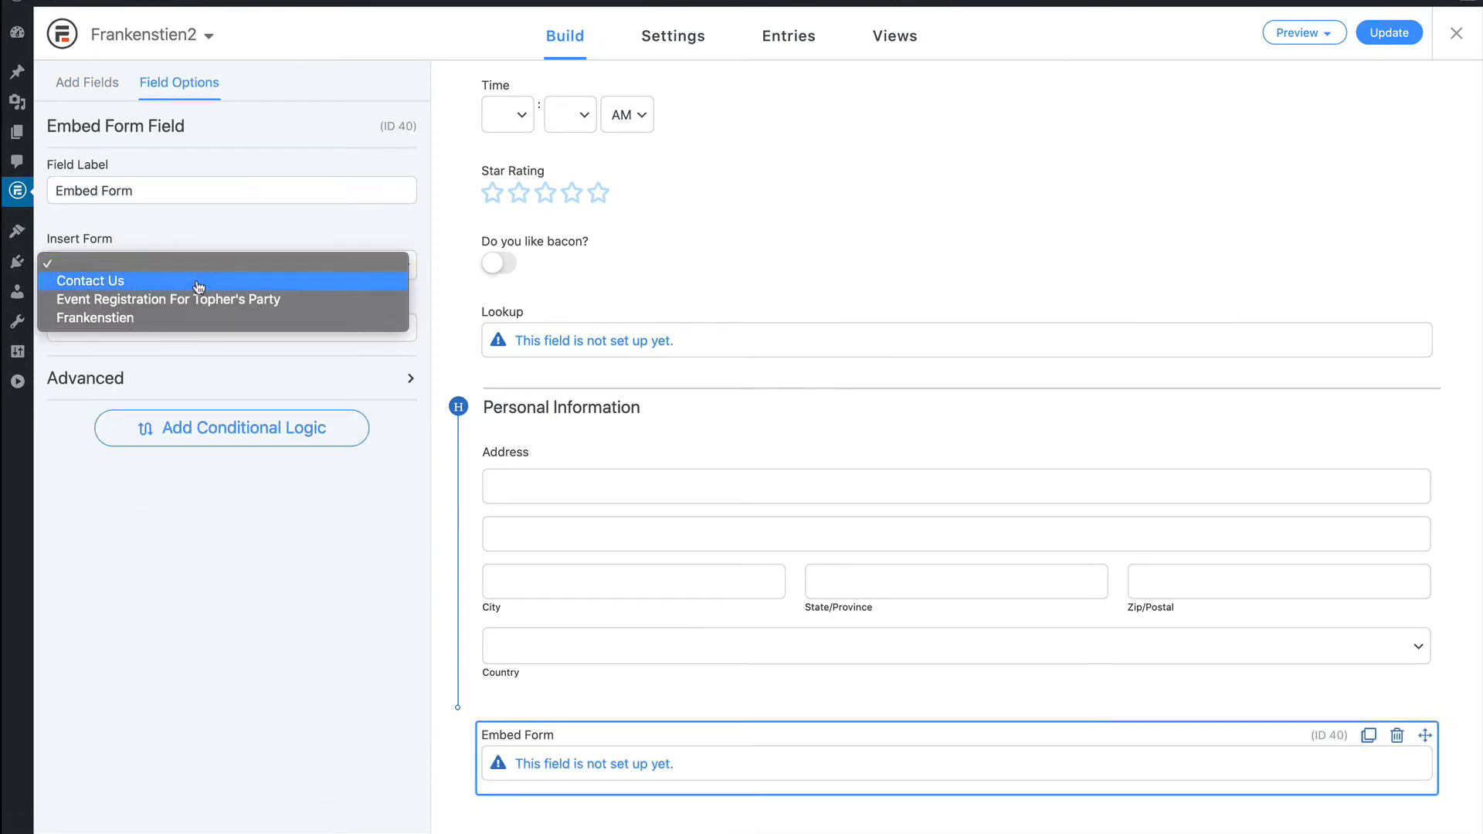
left_click(198, 287)
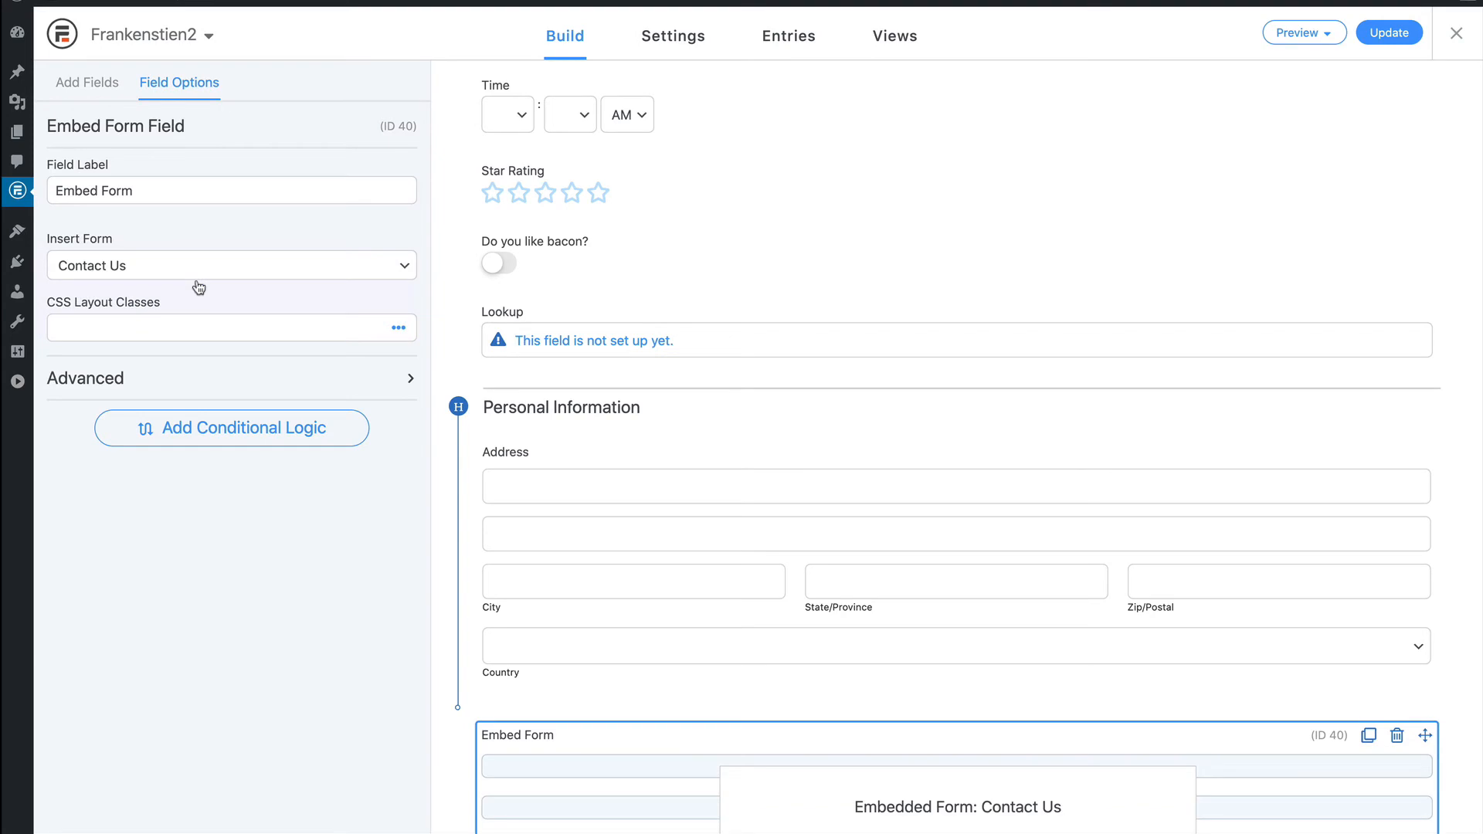
Save the form and review the embedded Contact Us fields in the preview, returning to the form builder.
left_click(1388, 32)
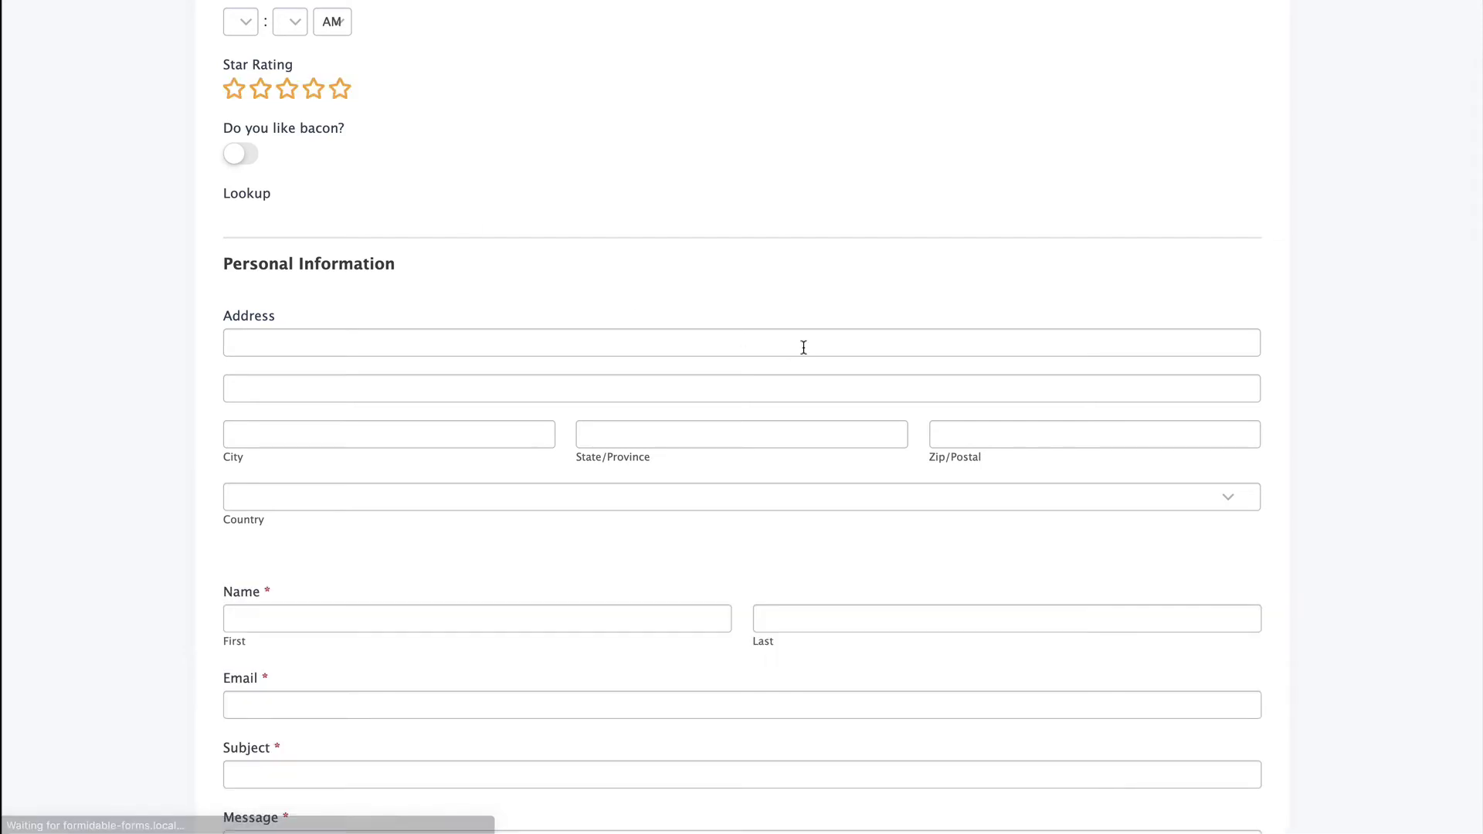
scroll(803, 347, "down", 4)
scroll(803, 348, "down", 2)
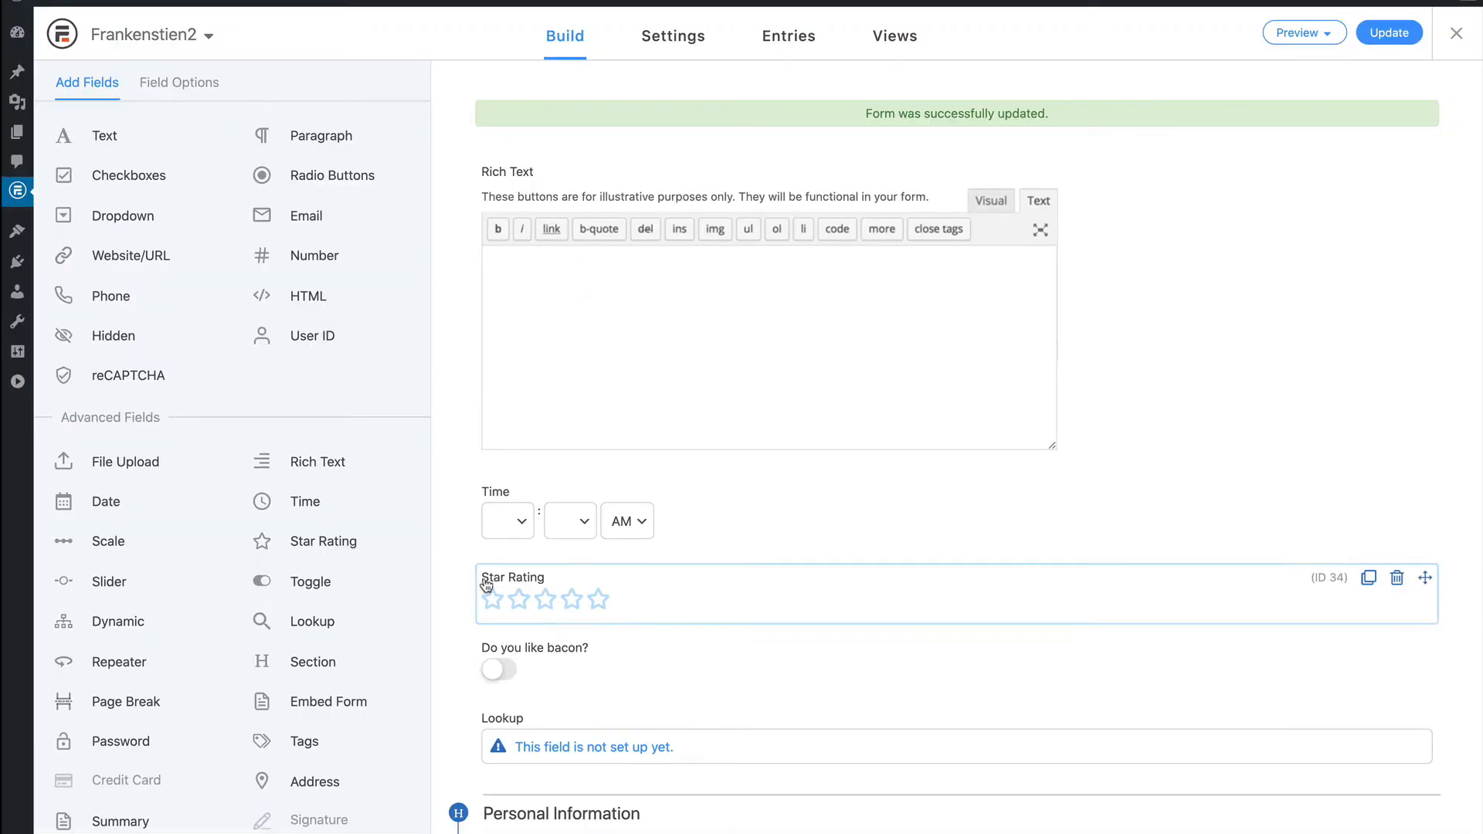
left_click(346, 690)
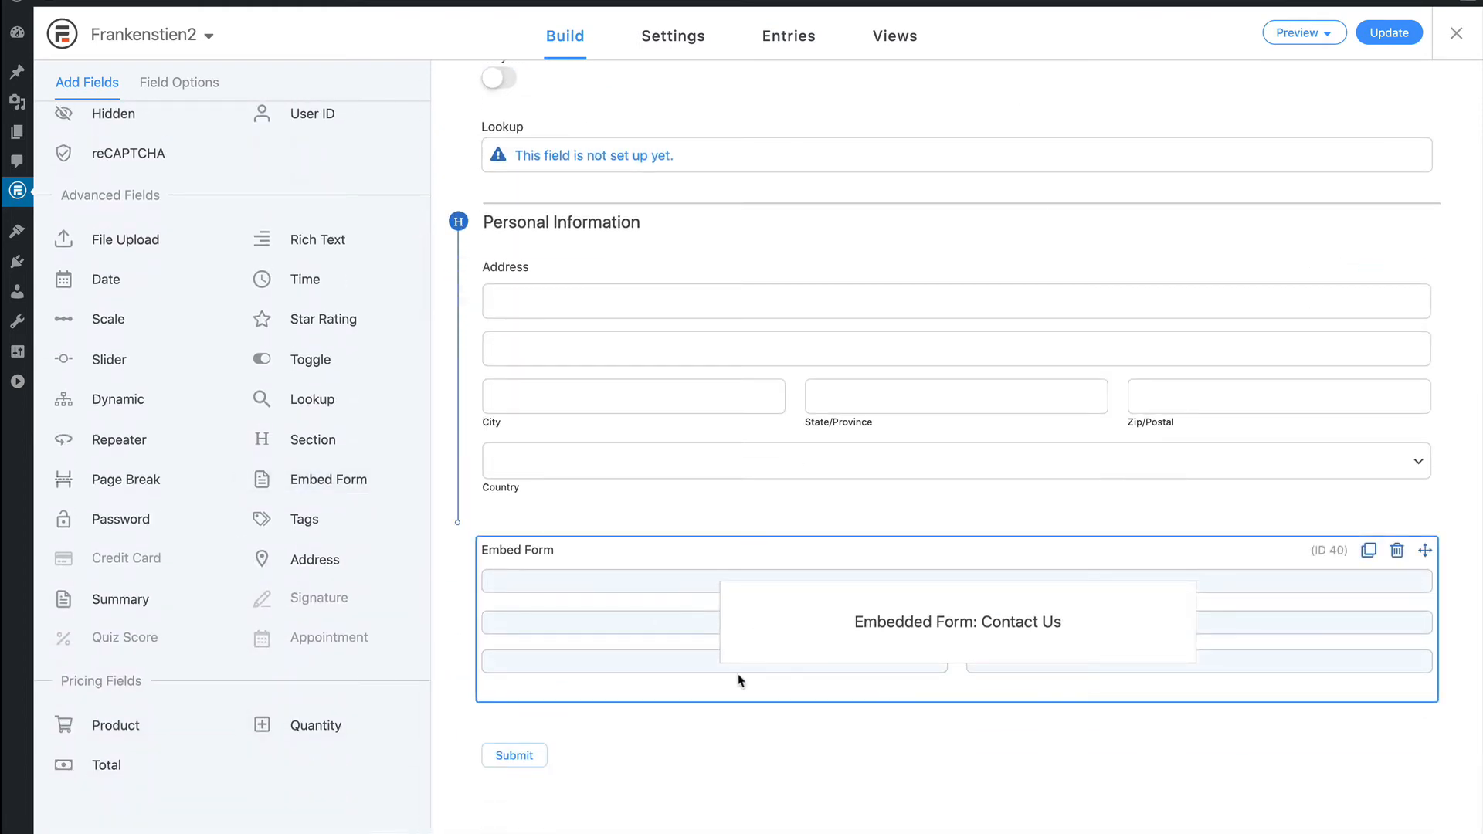
Delete the Embed Form field and add a Tags field in its place below the Personal Information section.
left_click(1397, 550)
left_click(795, 431)
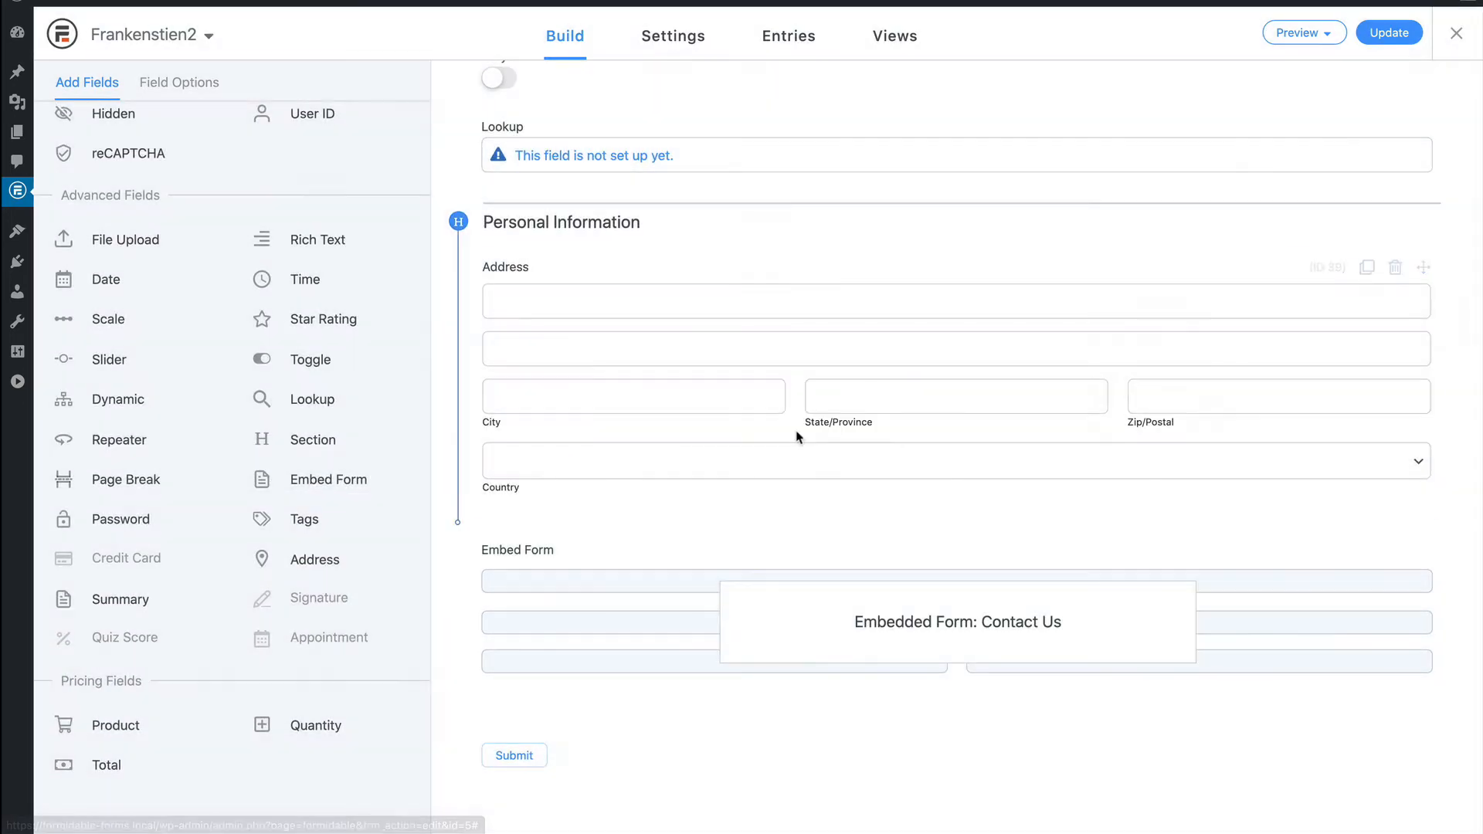
left_click(293, 522)
left_click(702, 672)
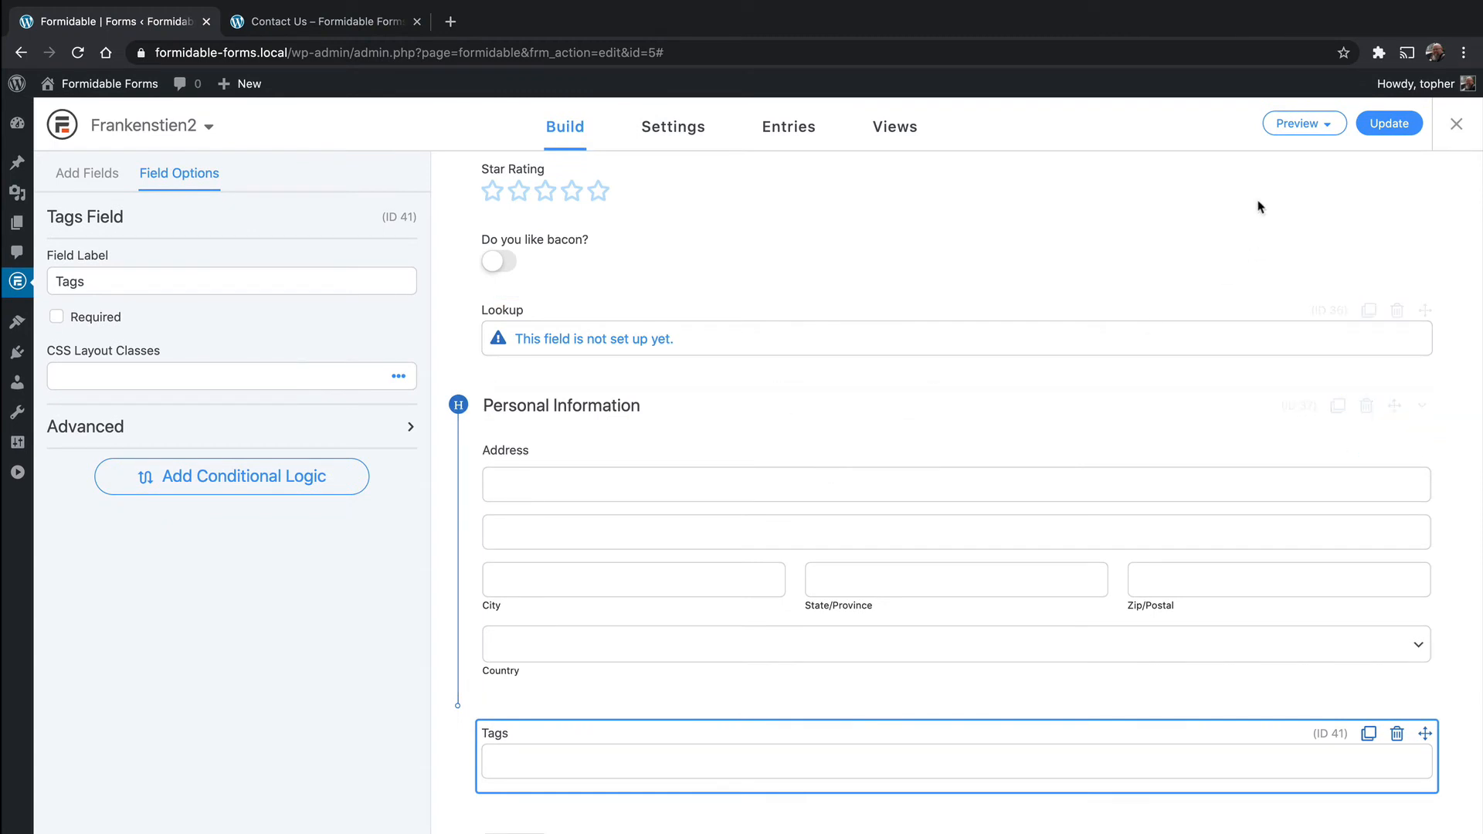
Save the form and reload the theme preview to view the Tags field below the Personal Information section.
left_click(1389, 125)
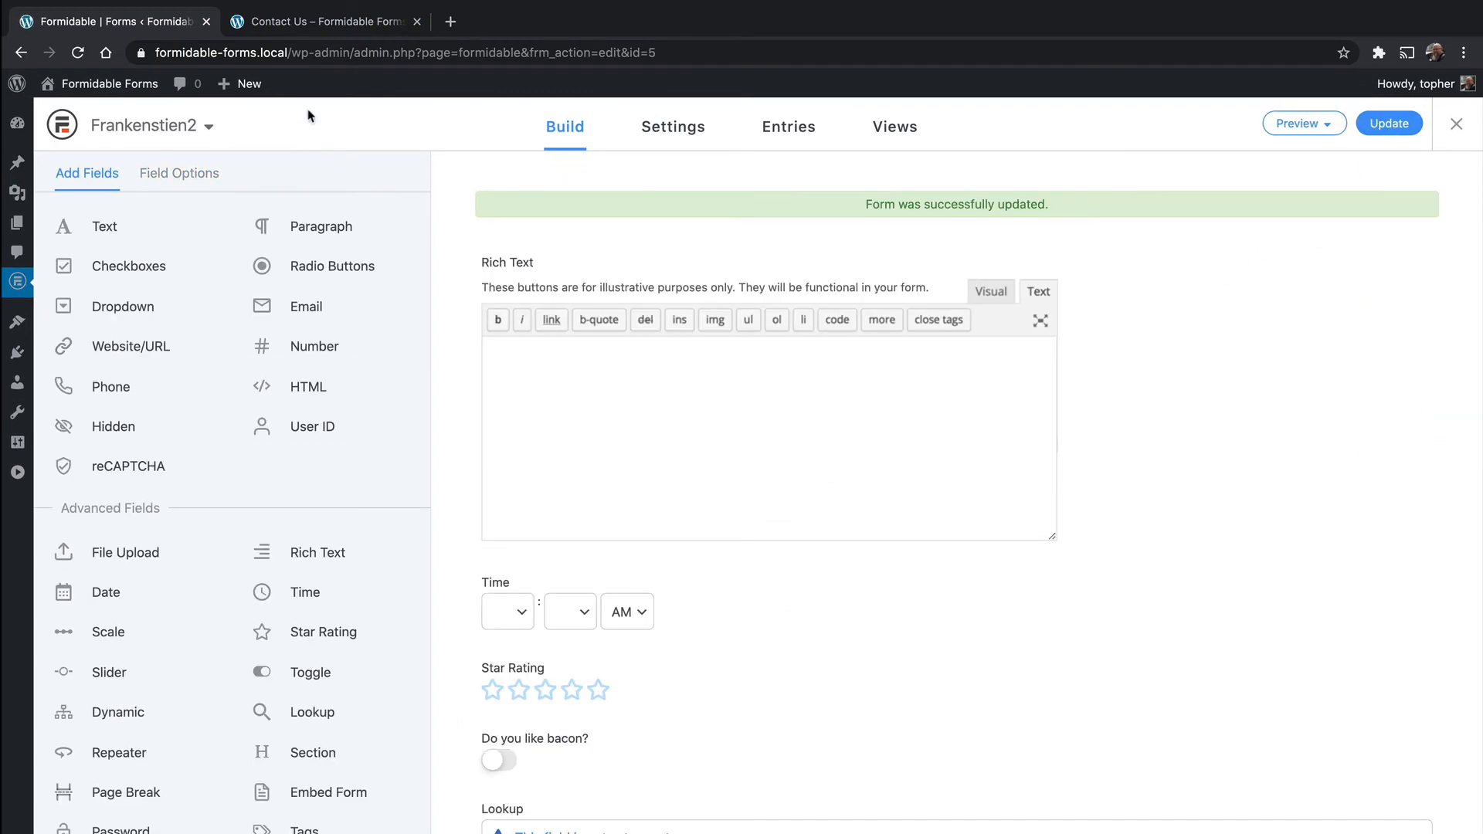
left_click(315, 21)
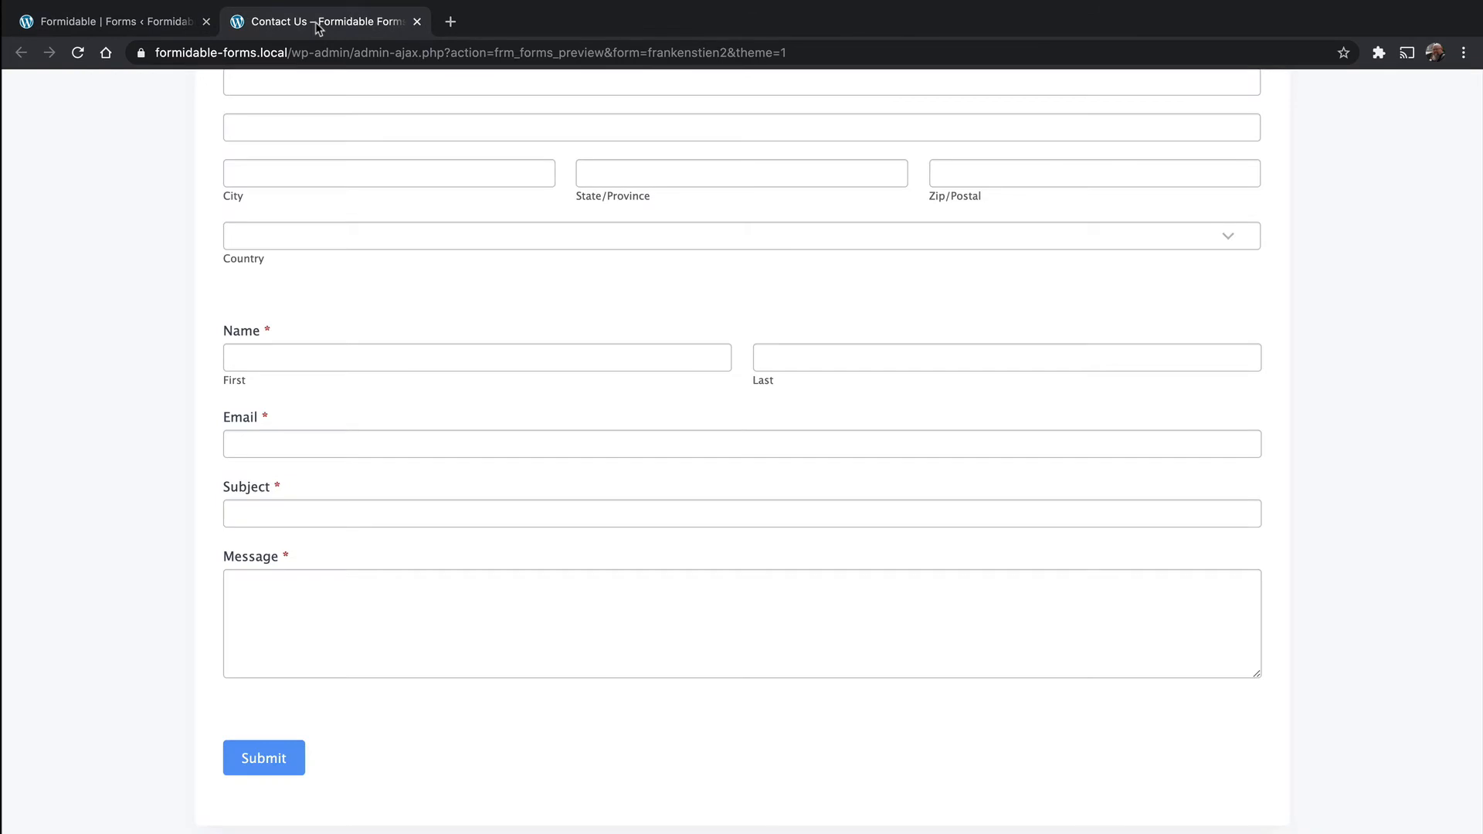
left_click(72, 55)
scroll(725, 410, "down", 5)
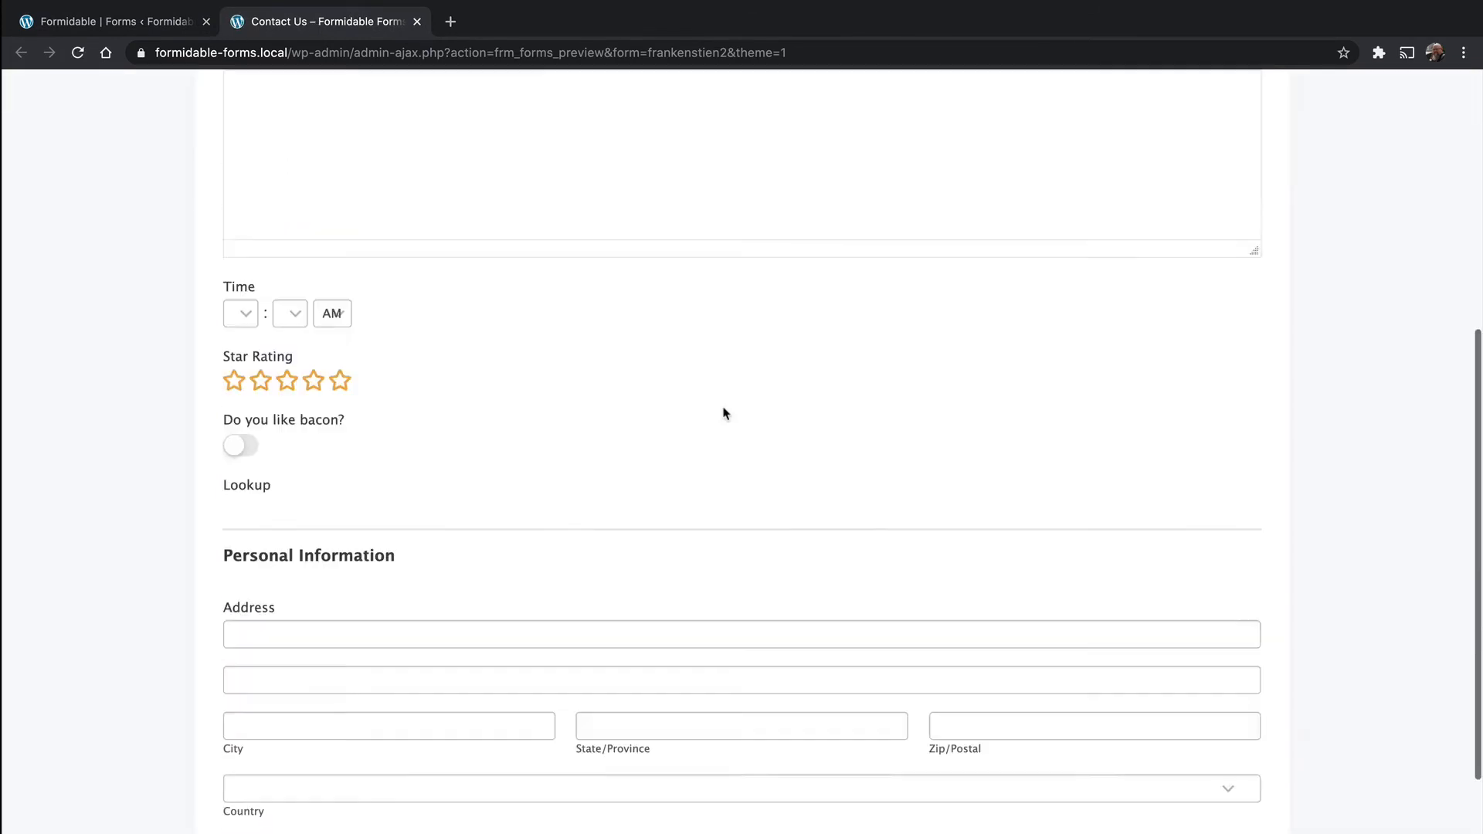
scroll(723, 412, "down", 3)
Test the Tags field in the preview by entering "WordPress, CMS, WYSIWYG".
left_click(489, 629)
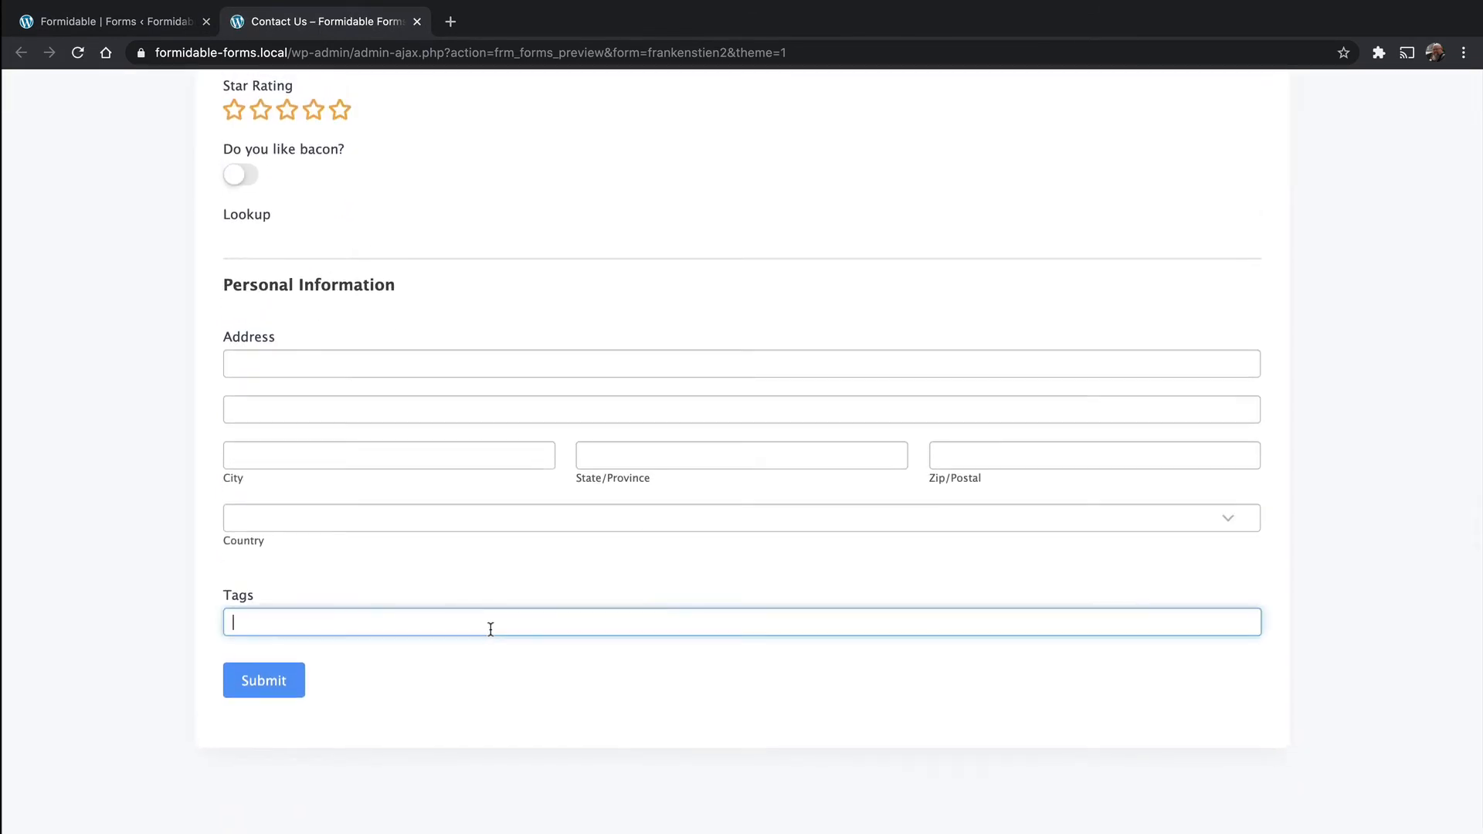
type("WordPress,")
type("CMS,")
type("WYSIWY")
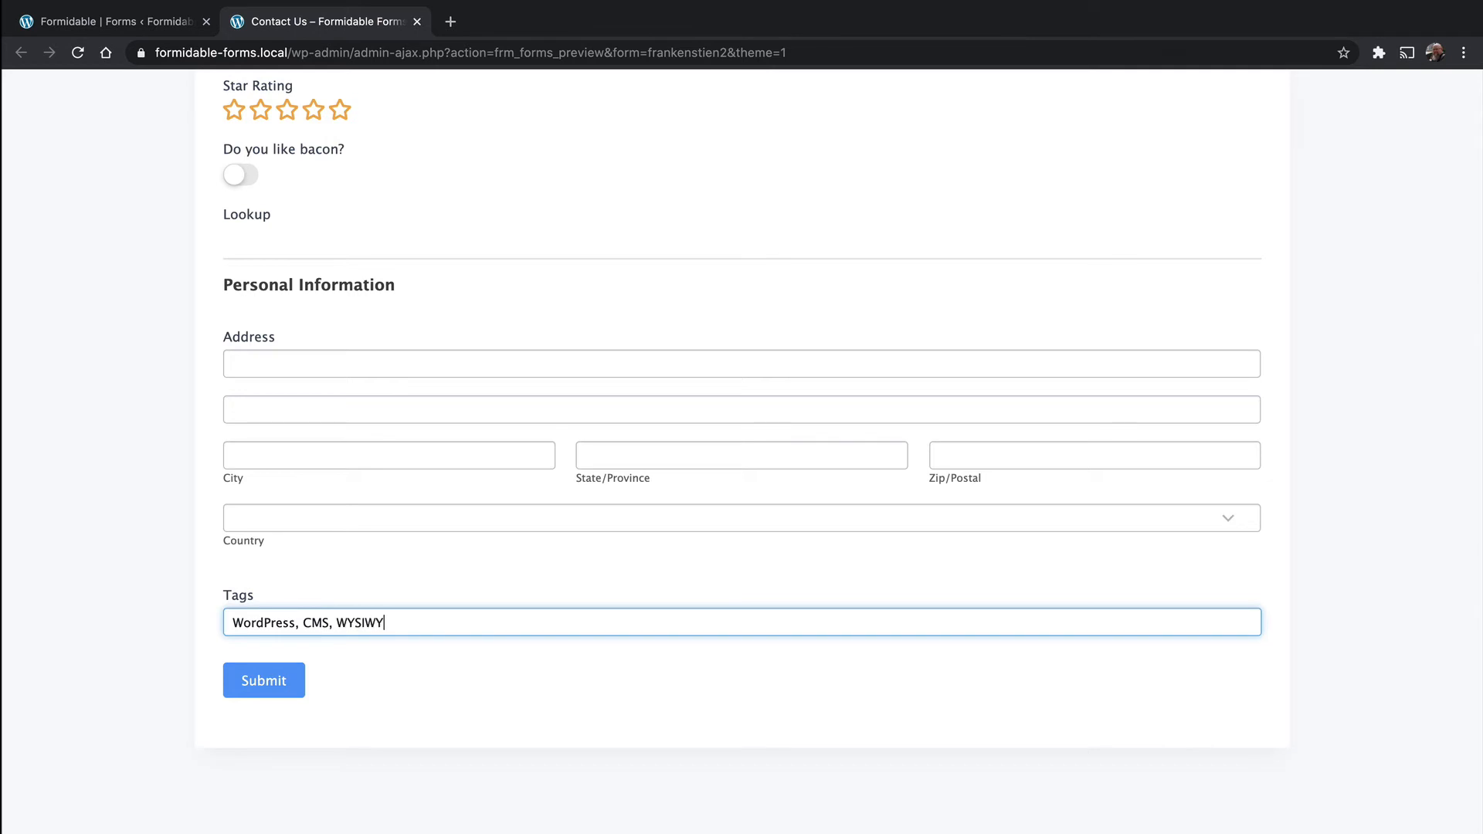
type("G")
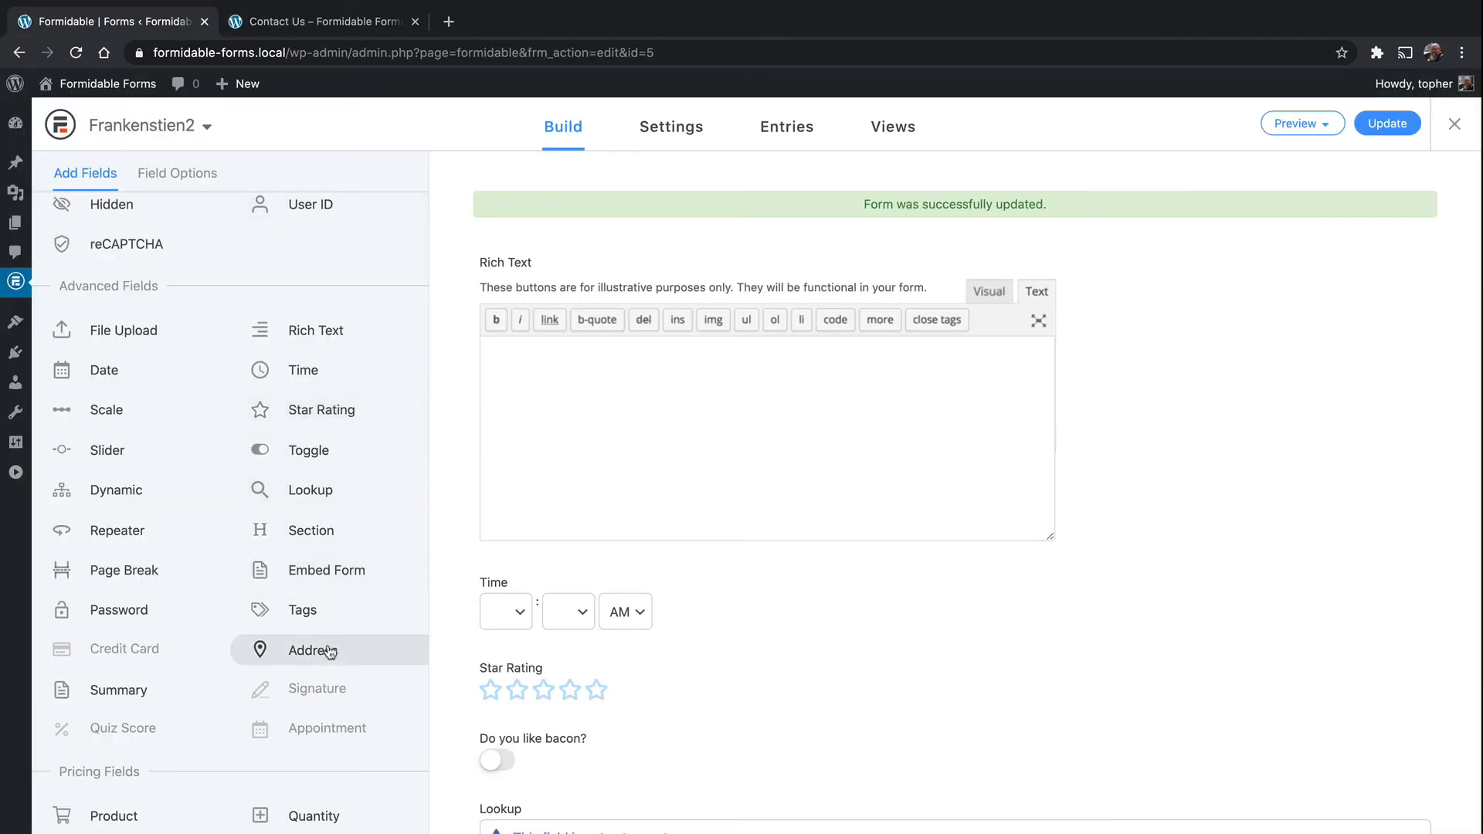
In the form builder, try the United States and Europe address types on the Address field, ending with "Other - exclude country field".
left_click(331, 651)
left_click(803, 549)
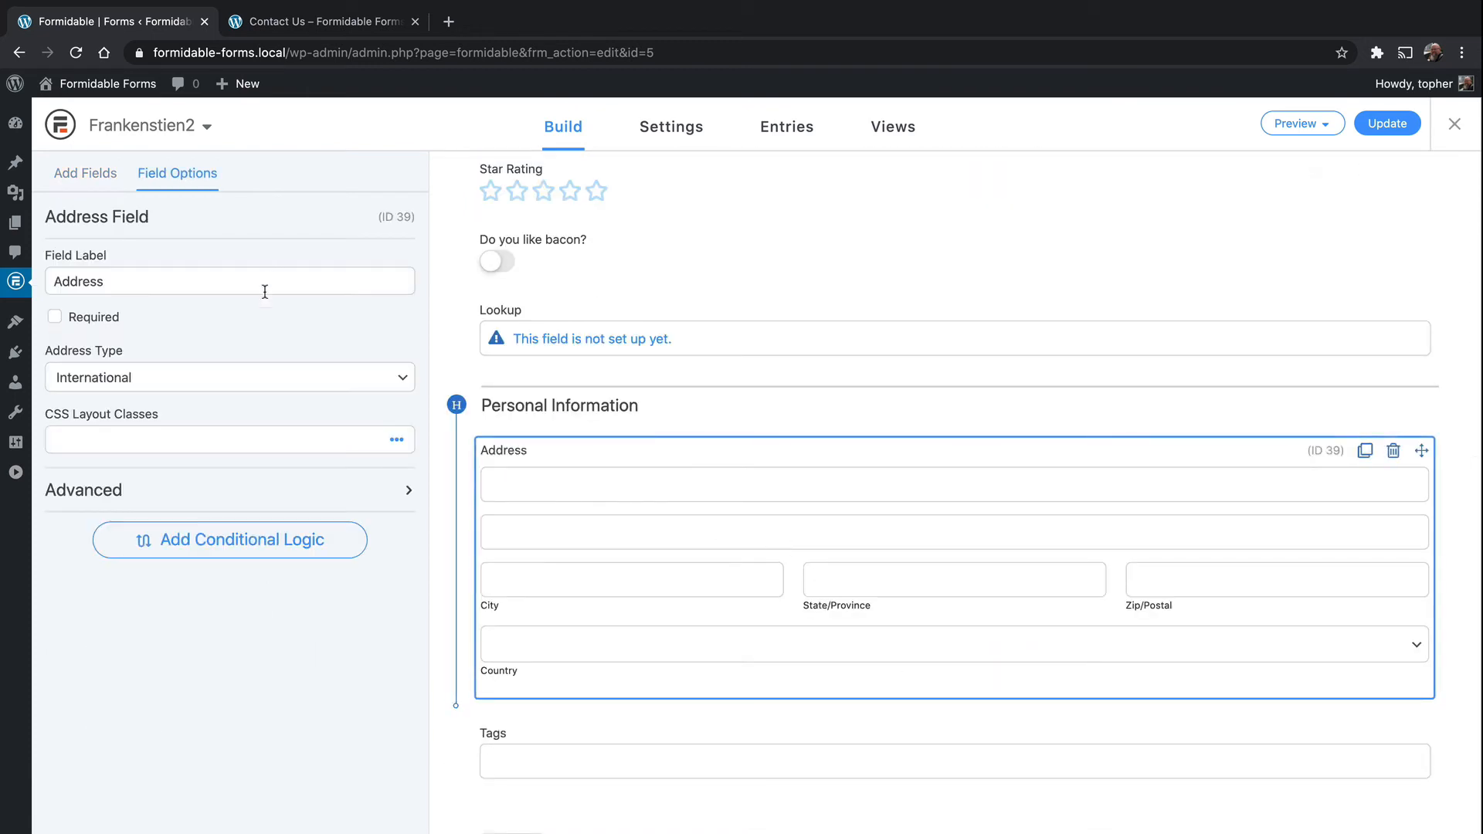
left_click(400, 379)
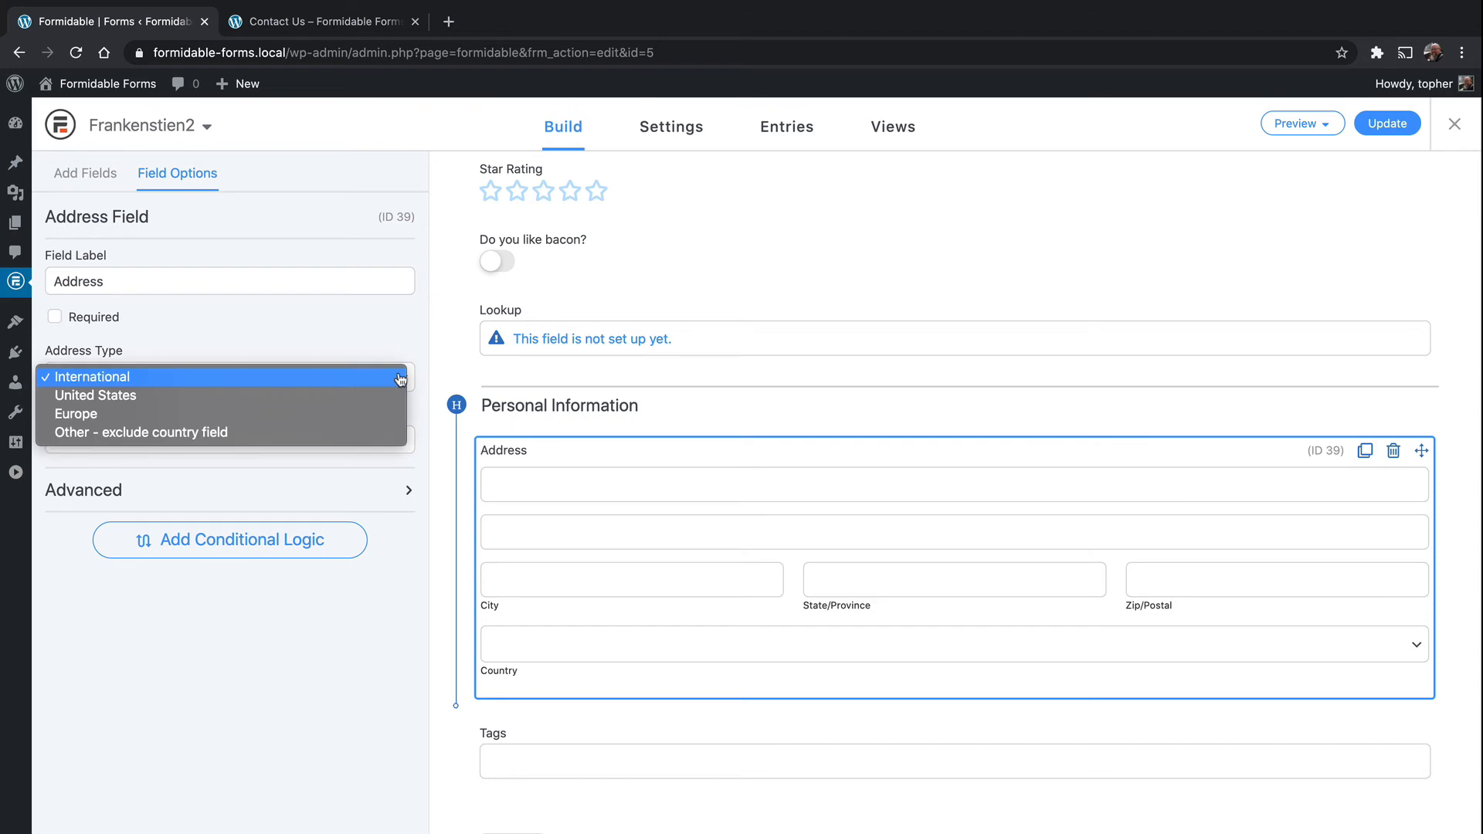
left_click(400, 379)
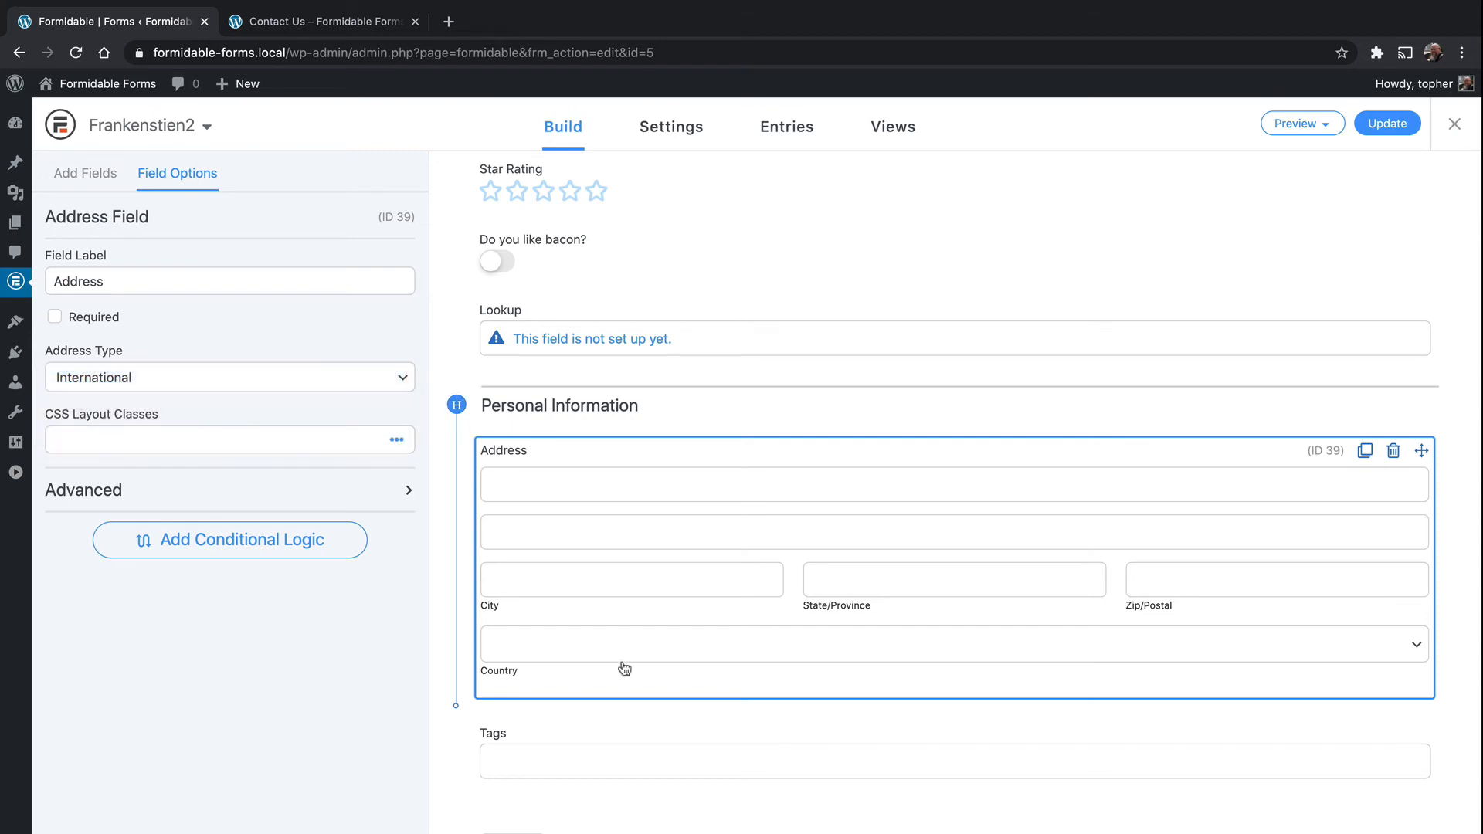
left_click(281, 385)
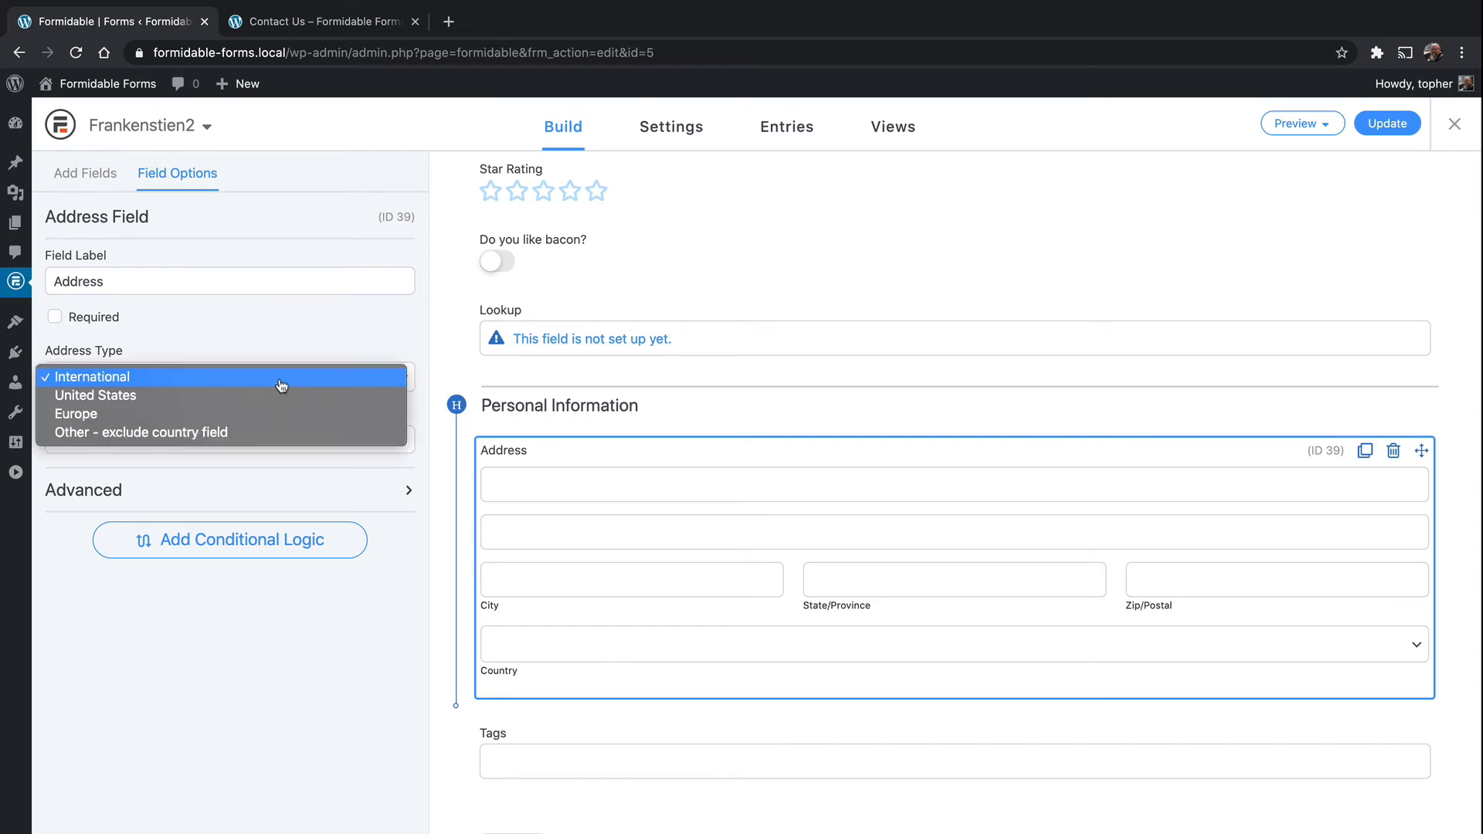
left_click(195, 408)
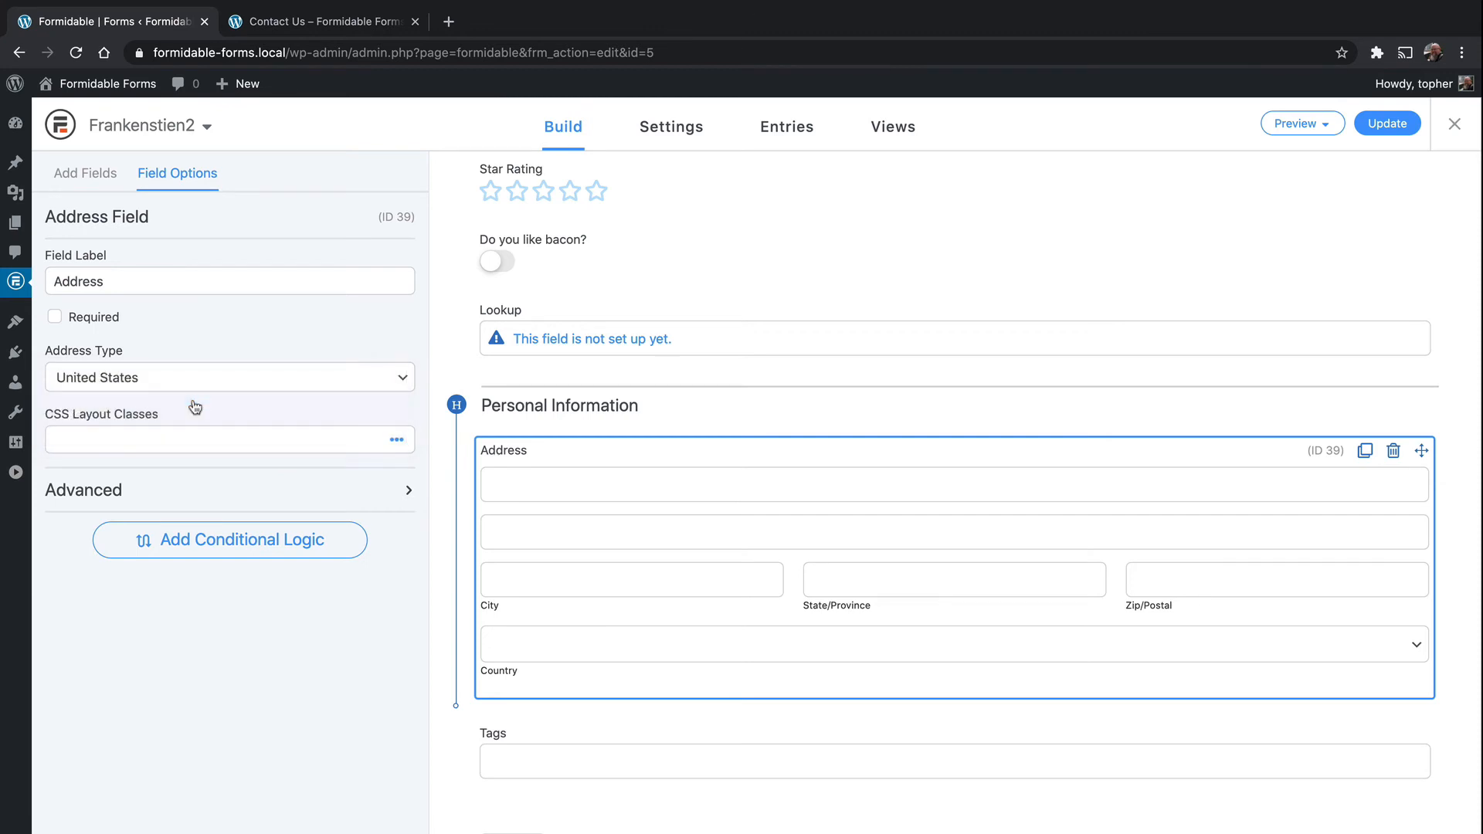
left_click(197, 384)
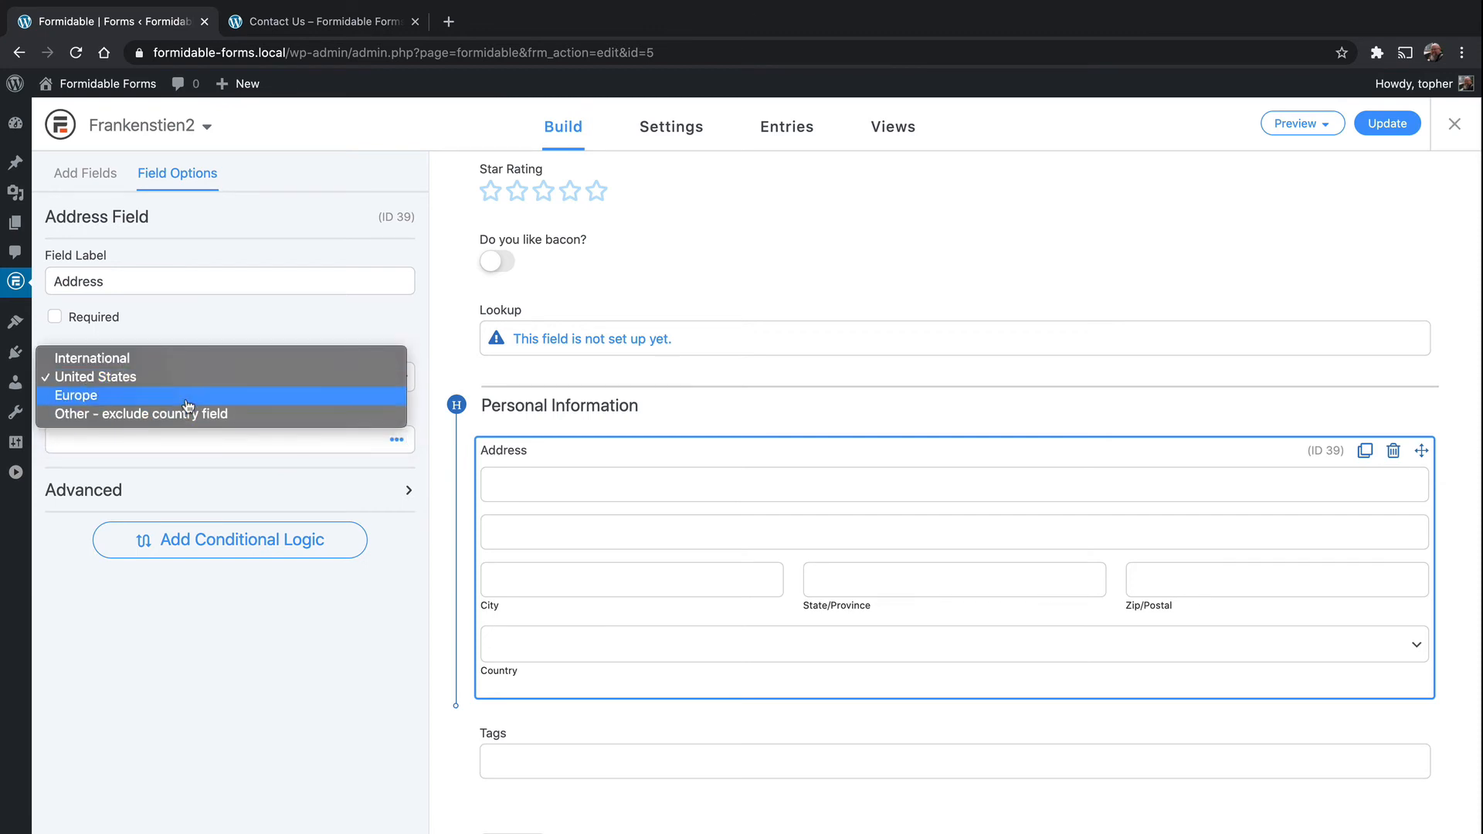
left_click(189, 402)
left_click(186, 376)
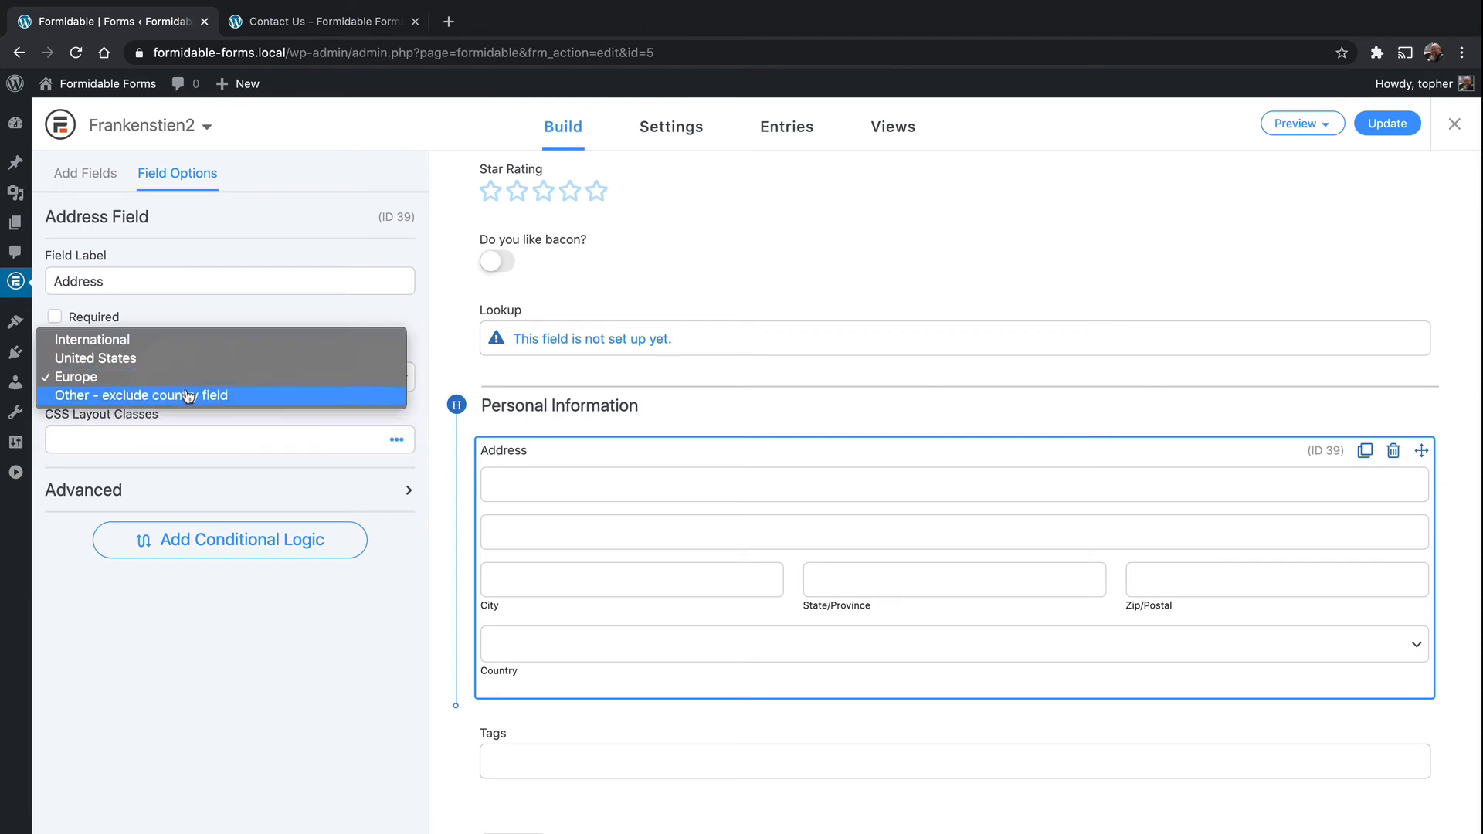
left_click(188, 397)
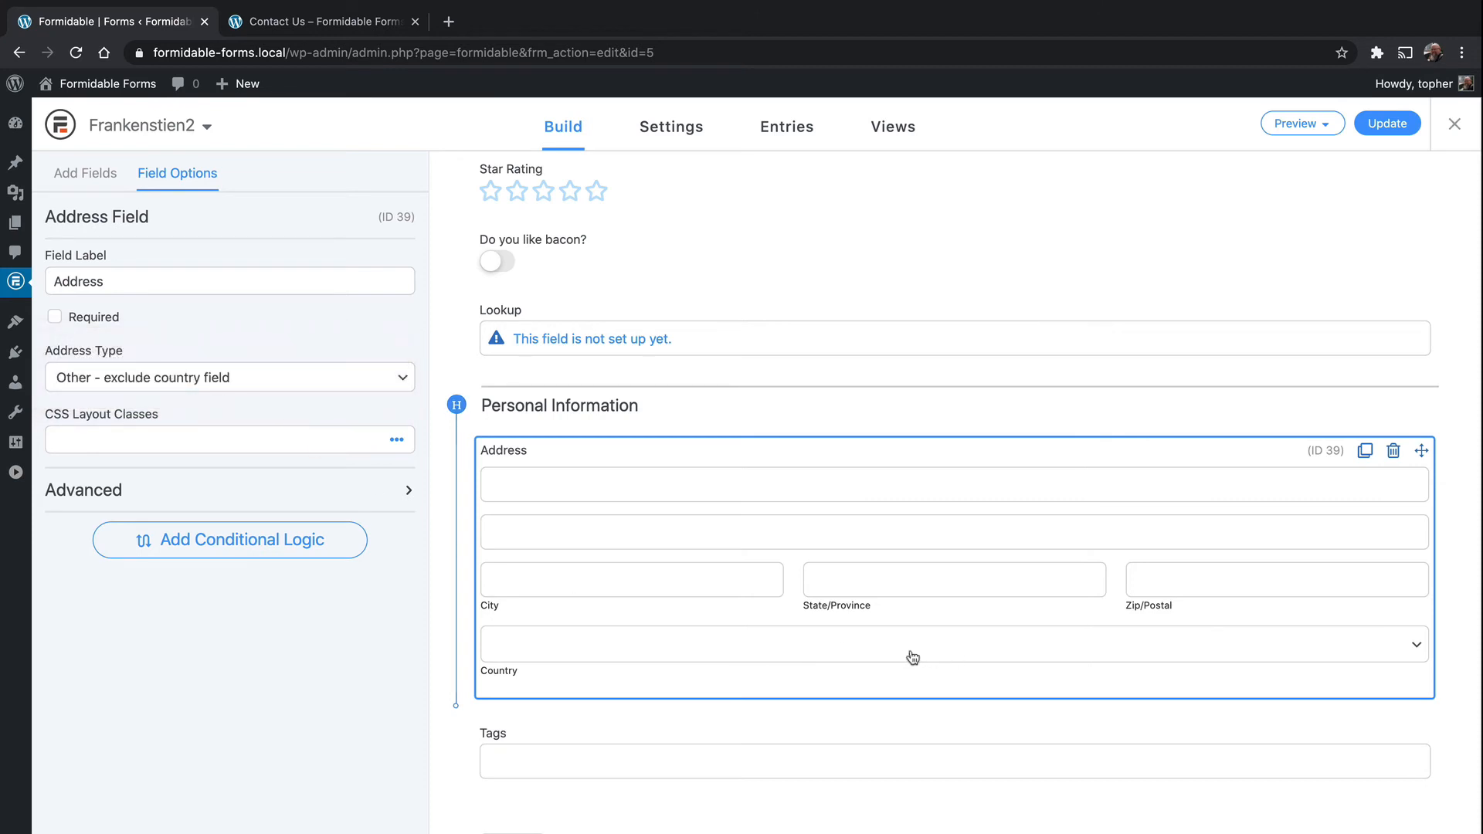
Examine the Address field's advanced options for default values, placeholder text and descriptions of each address line.
left_click(407, 490)
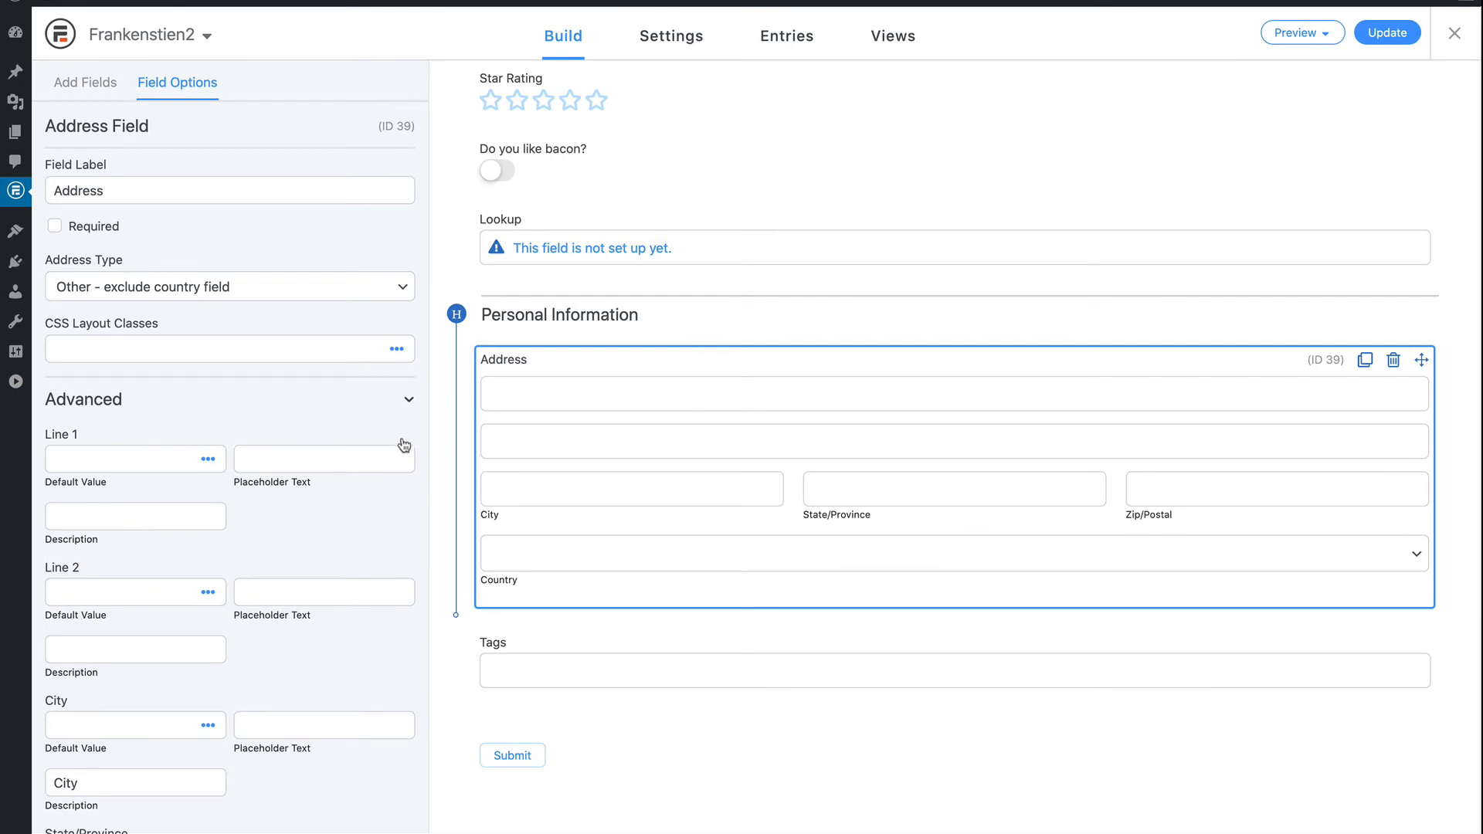
scroll(337, 502, "down", 2)
scroll(336, 412, "down", 3)
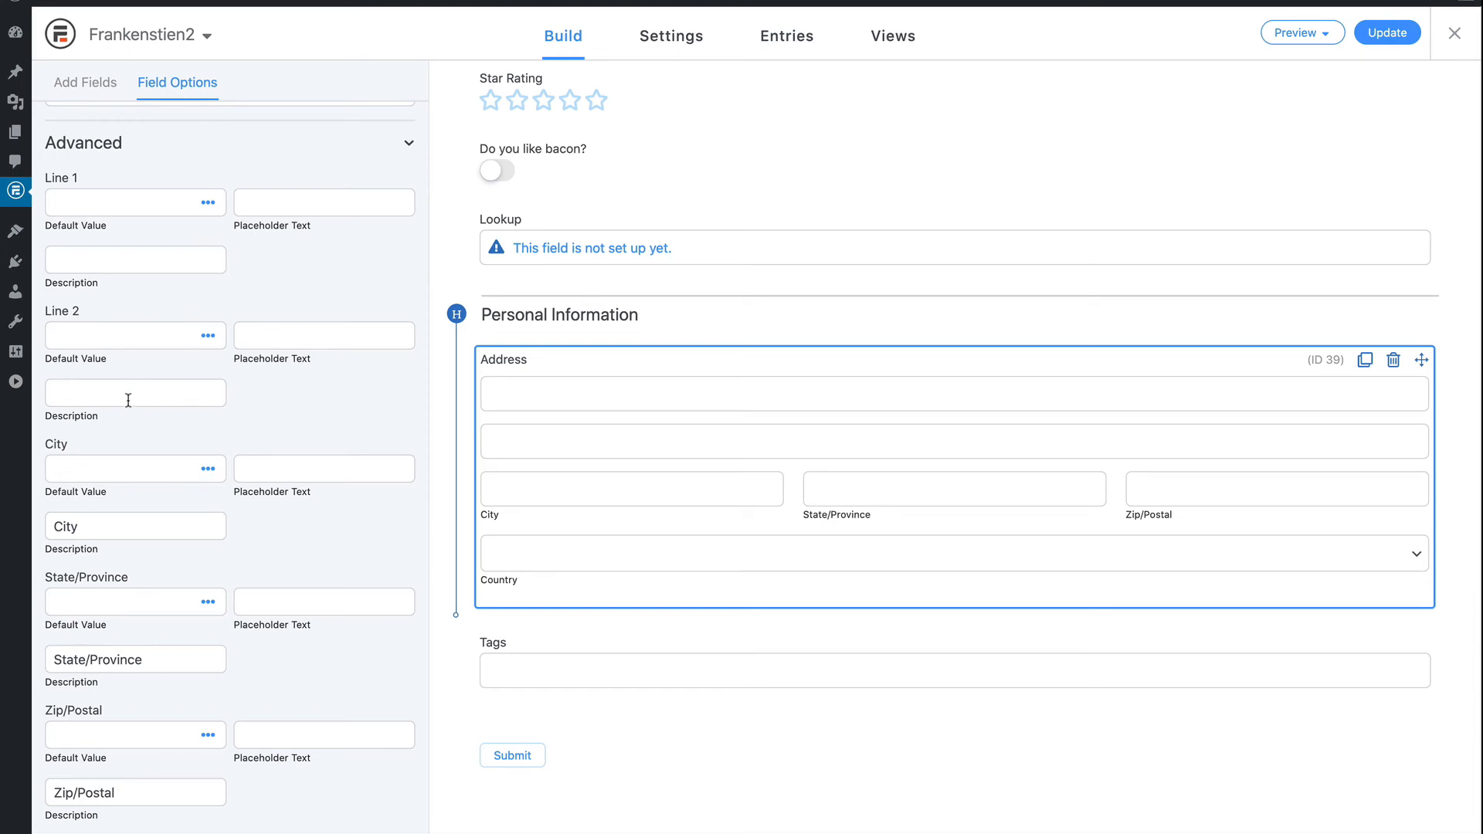
scroll(229, 421, "down", 2)
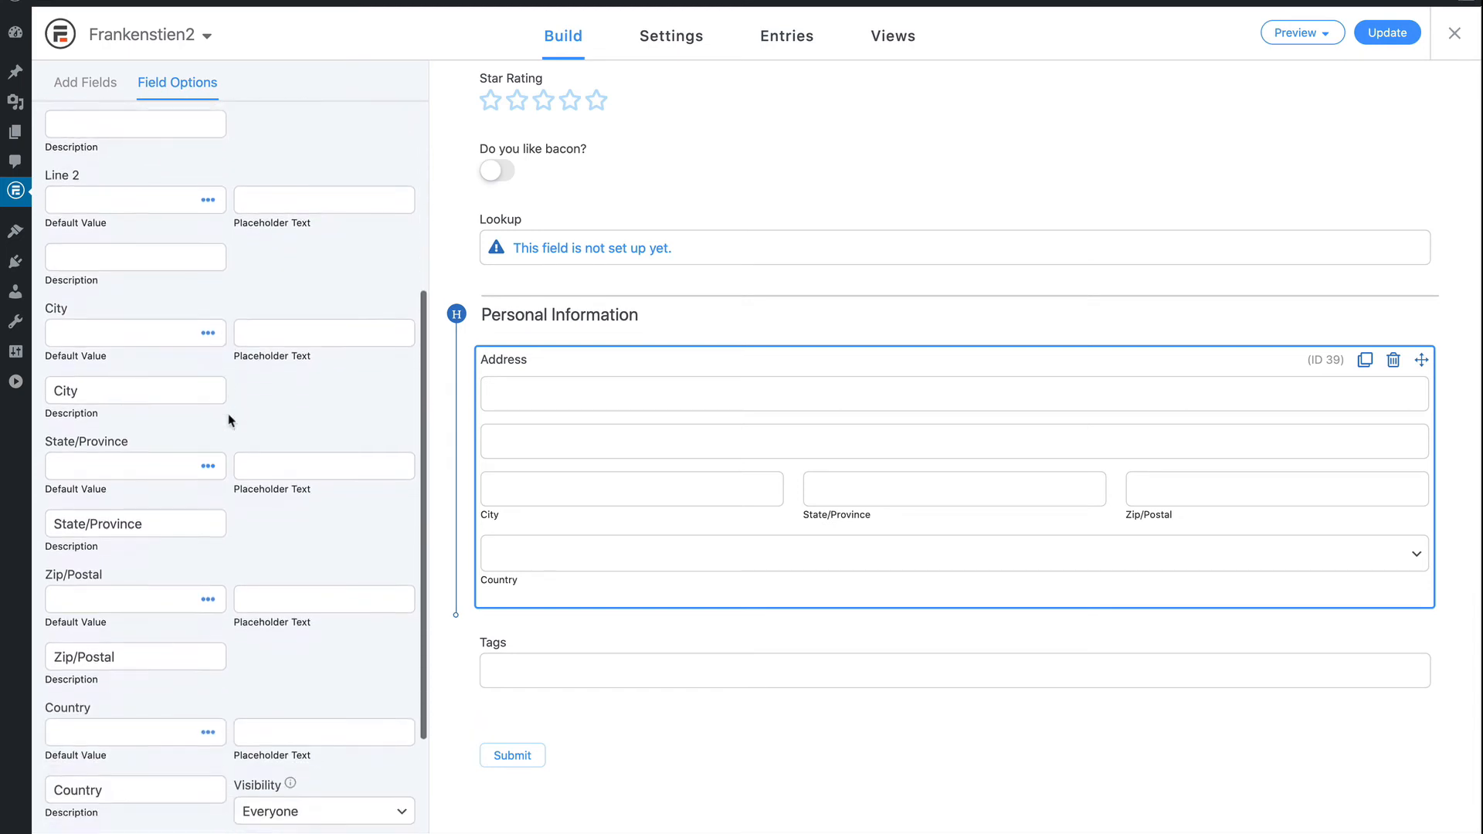
scroll(228, 421, "up", 5)
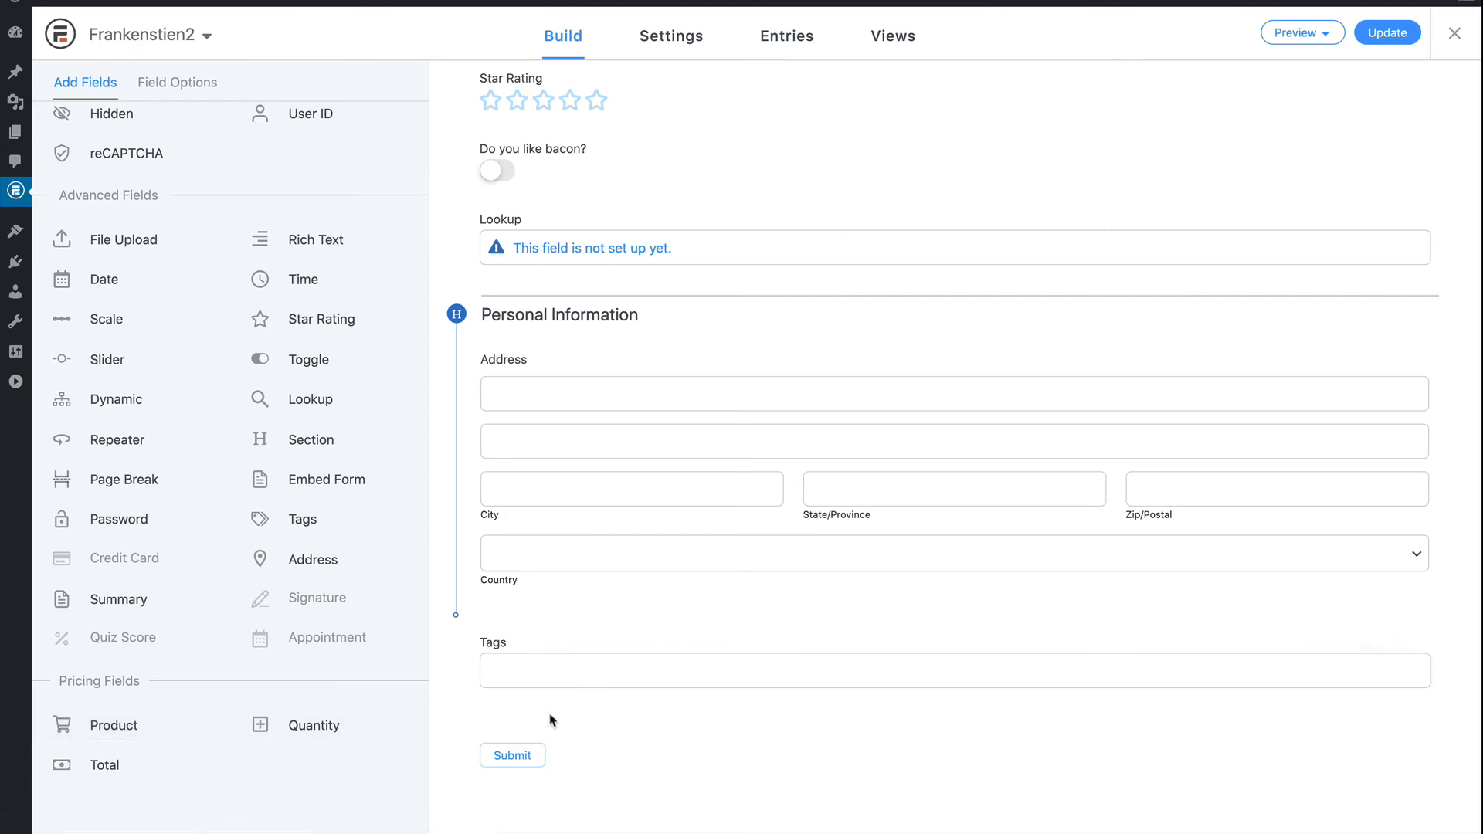
Add a Section below the Tags field and label it "Pricing Fields".
left_click(305, 438)
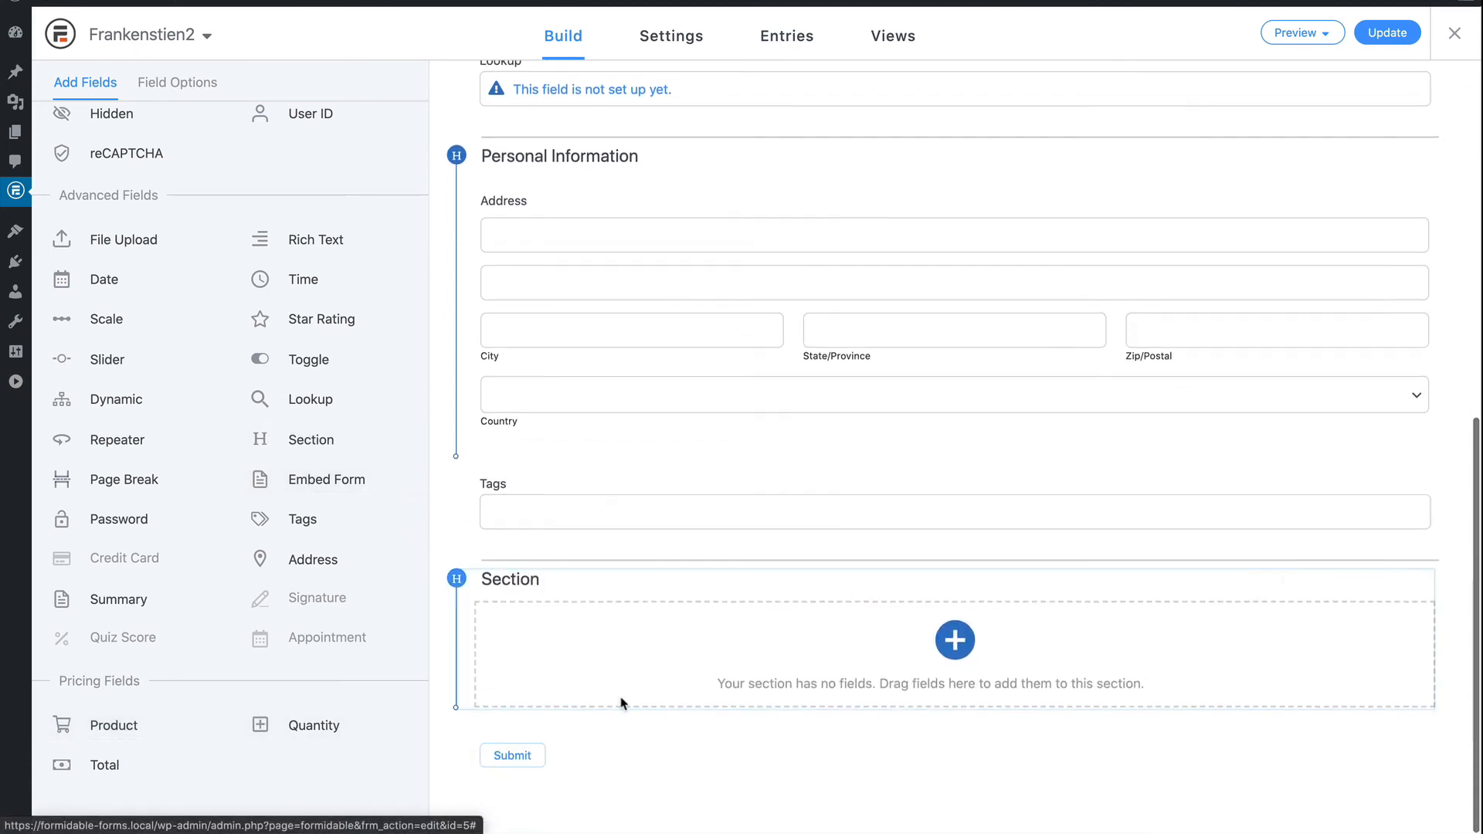
left_click(538, 583)
type("Pricig Fields")
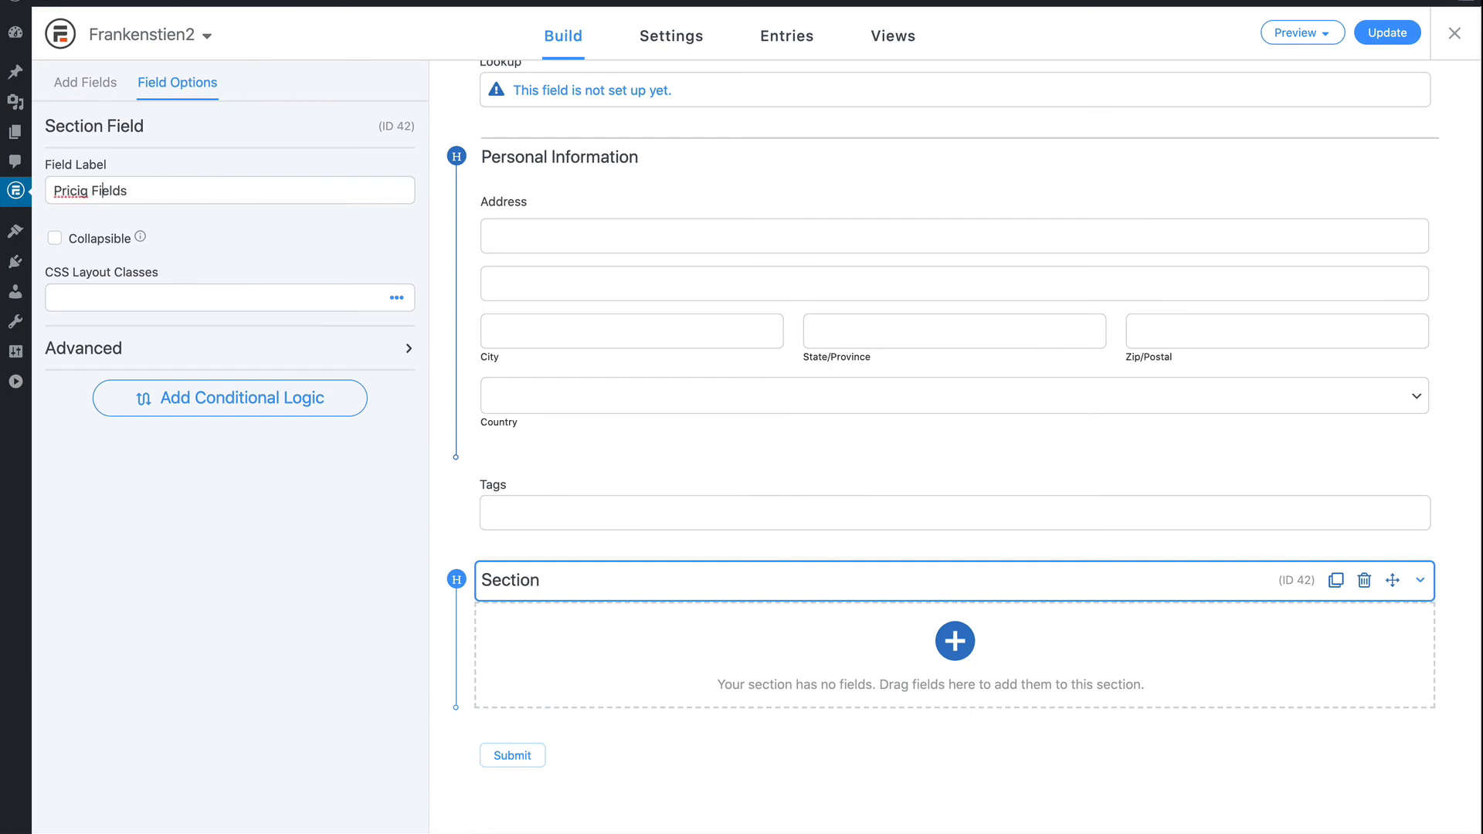
left_click(81, 190)
type("ng Fields")
Place a Product field inside the Pricing Fields section and look through its available product types.
left_click(85, 82)
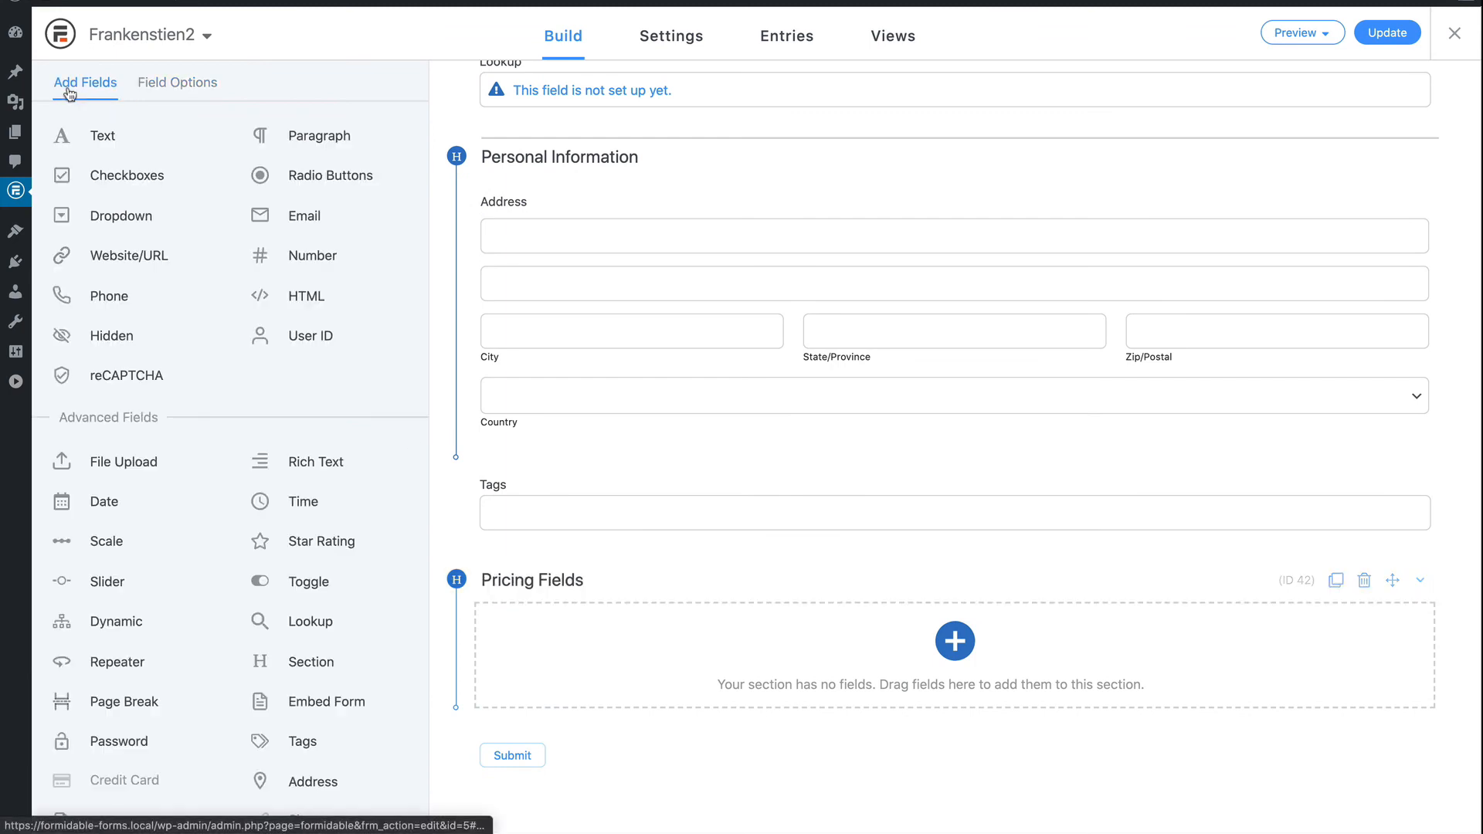
scroll(313, 533, "down", 3)
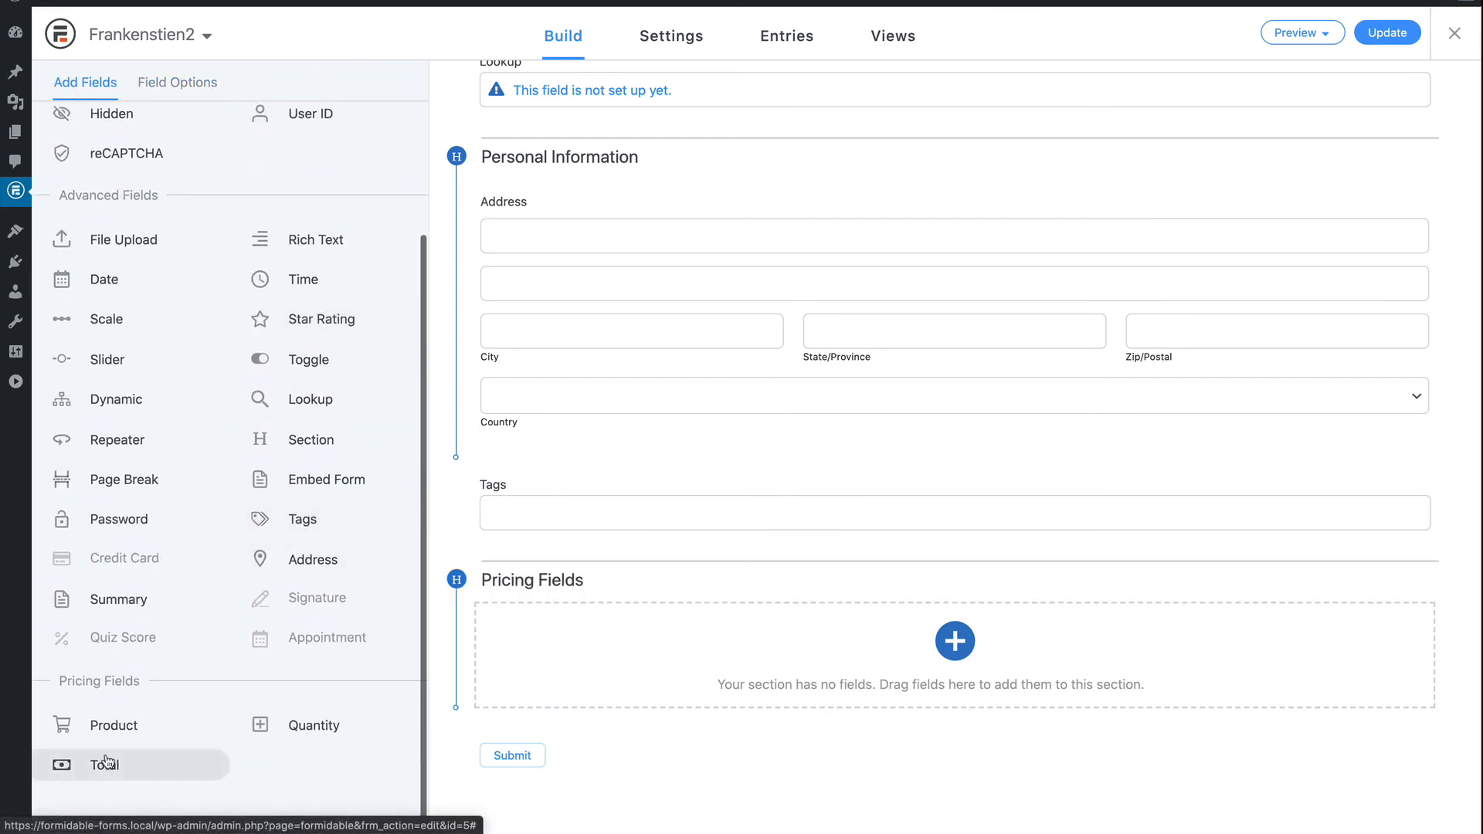
left_click_drag(108, 732, 637, 669)
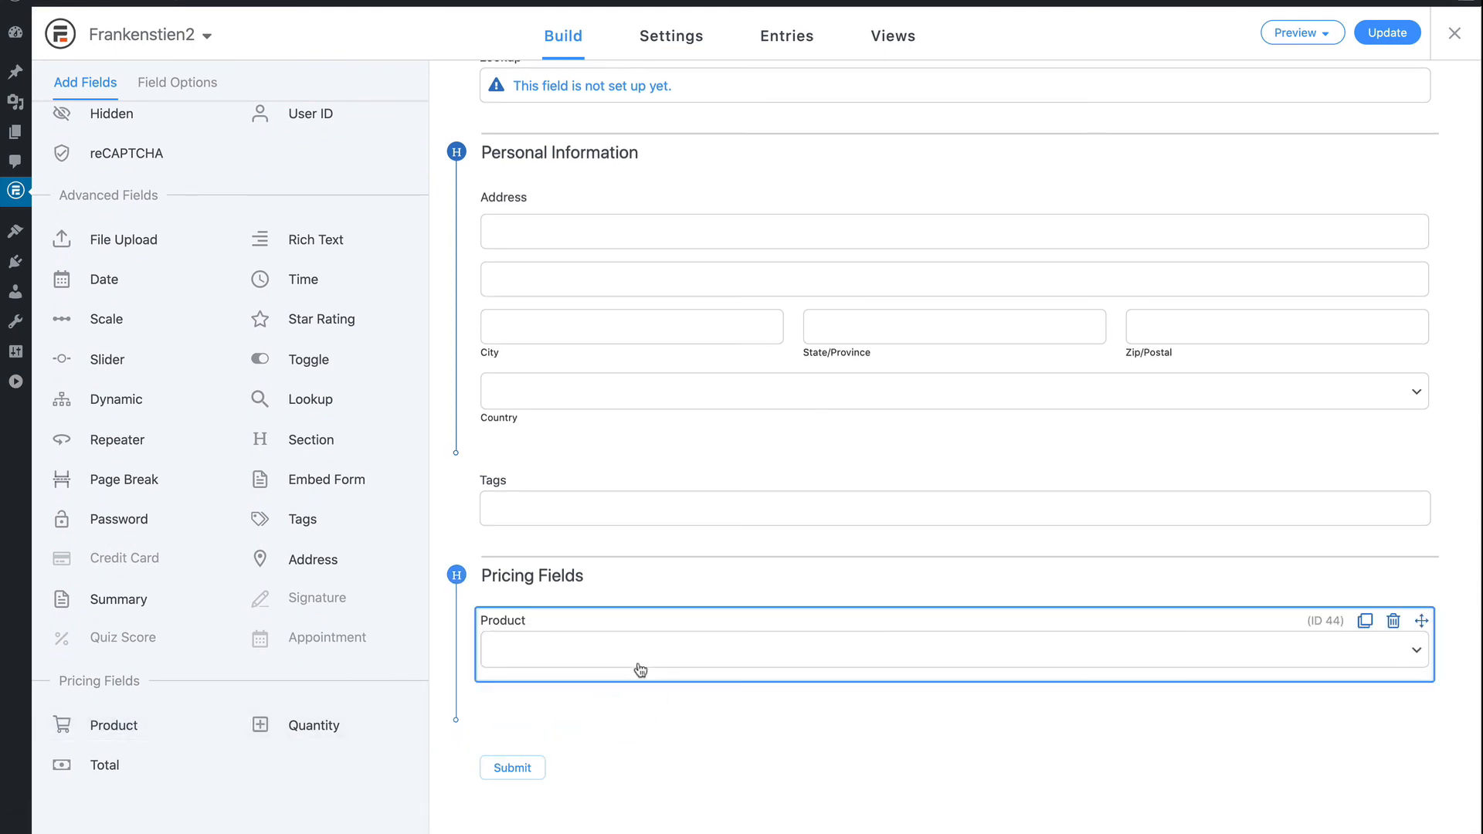
left_click(196, 290)
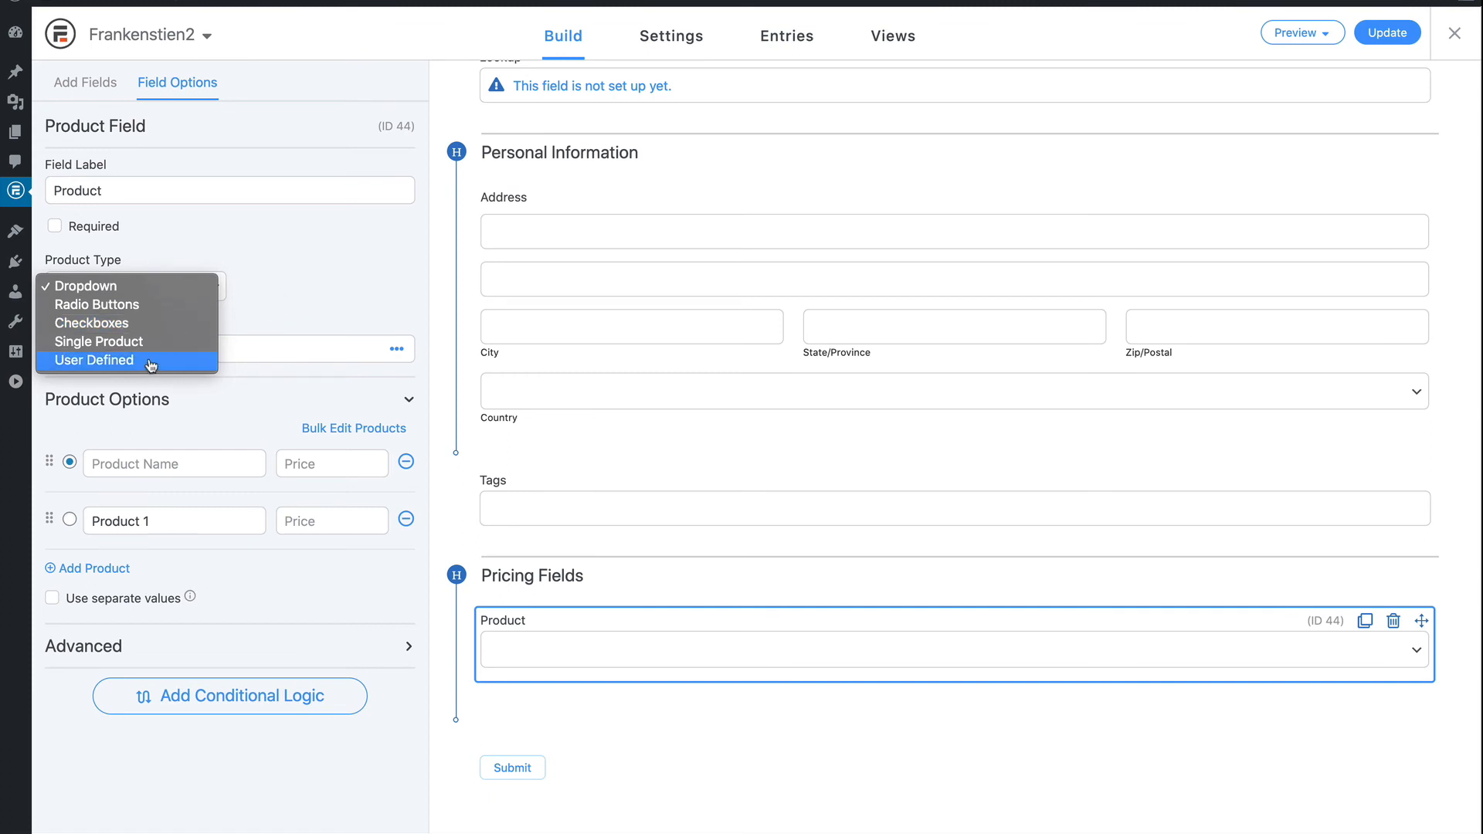
left_click(277, 286)
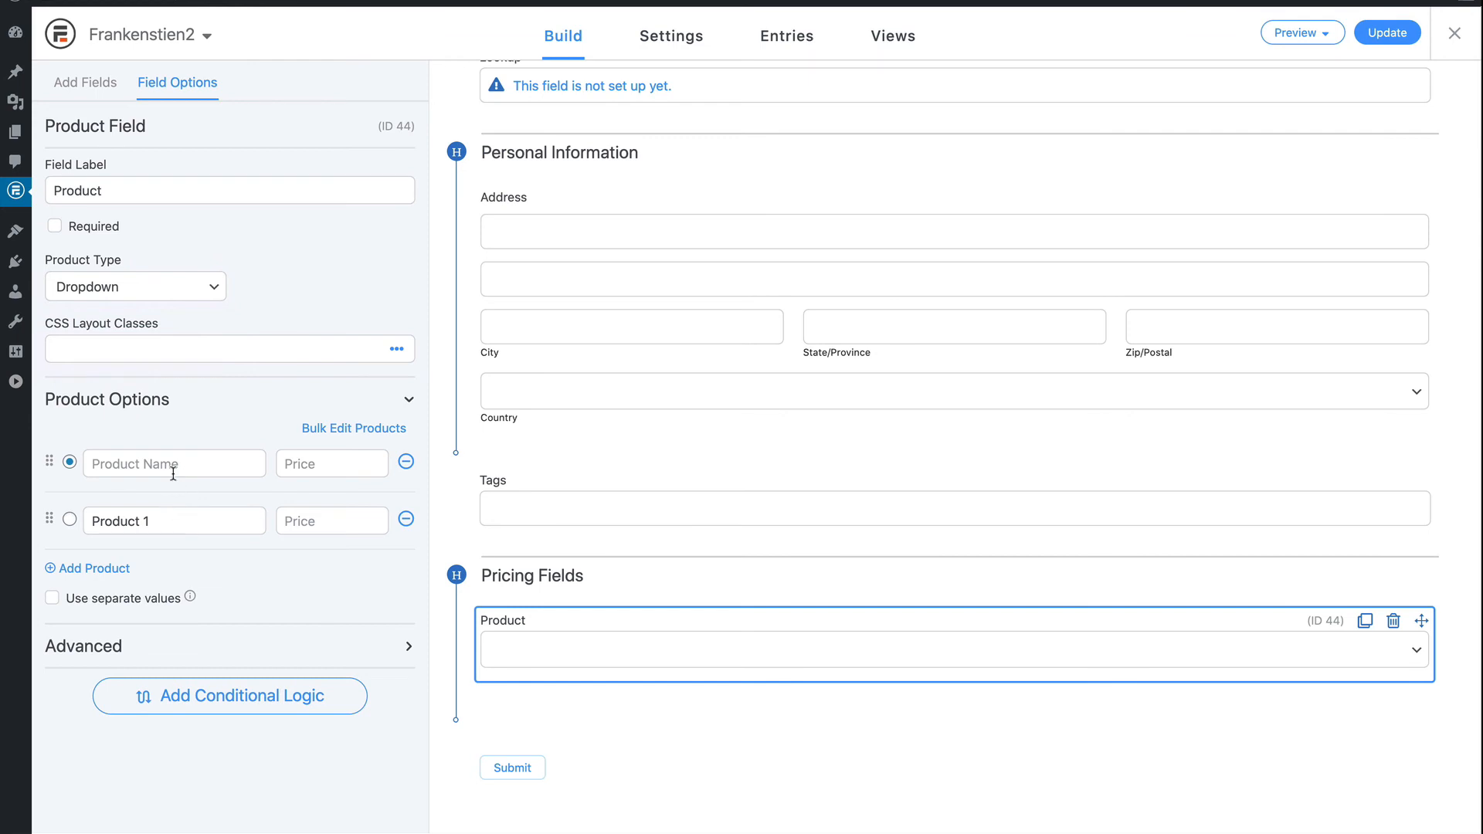
Define the Product field's options as Cow with price 1 and Sheep with price 2.
left_click(222, 464)
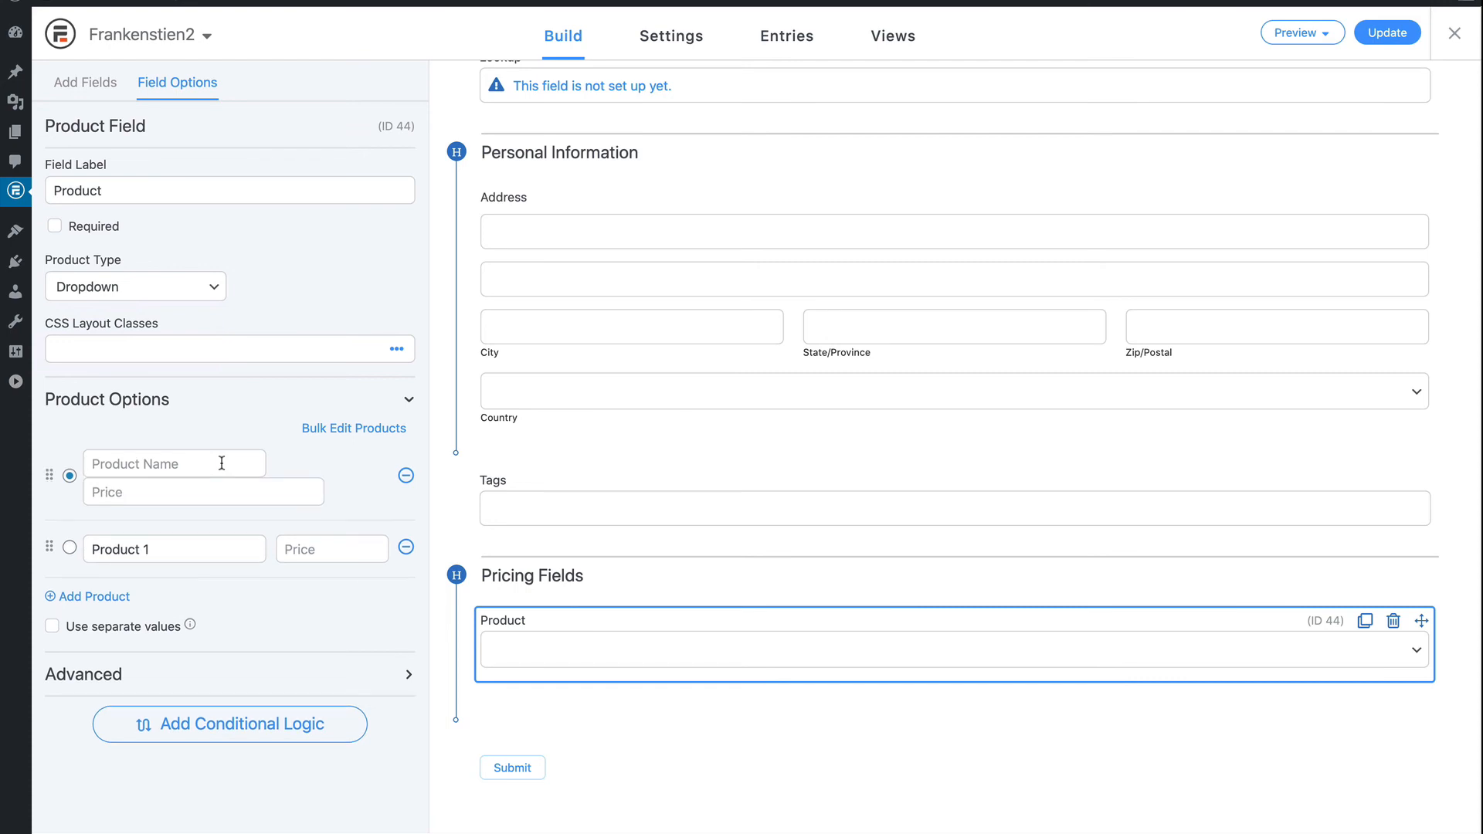
type("Cow")
left_click(205, 494)
type("1")
left_click(172, 549)
left_click_drag(165, 549, 54, 550)
type("Sheep")
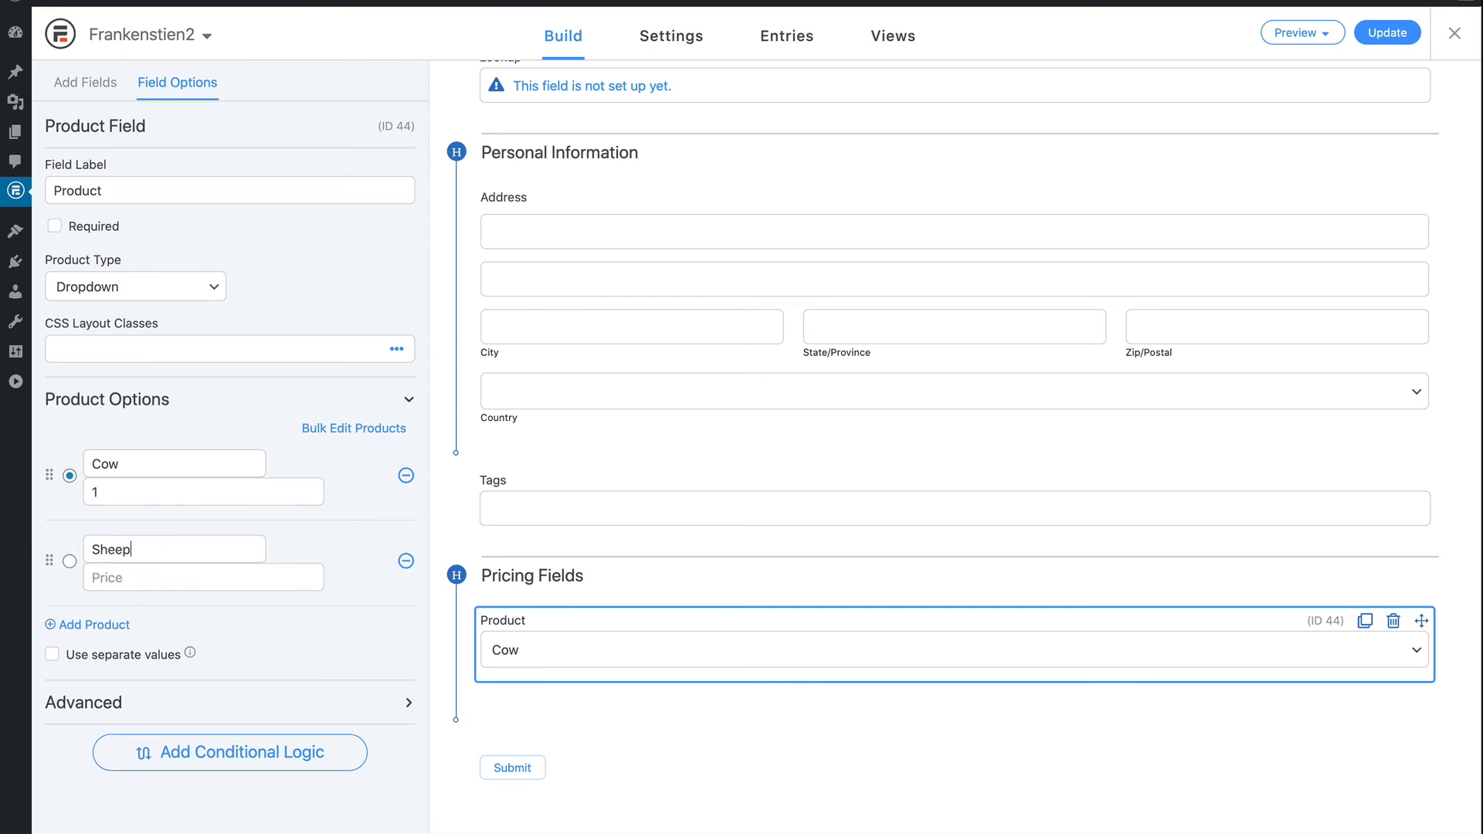
left_click(122, 580)
type("2")
Save the form and test the Product dropdown in the reloaded preview by choosing Sheep and switching back to Cow.
left_click(1404, 35)
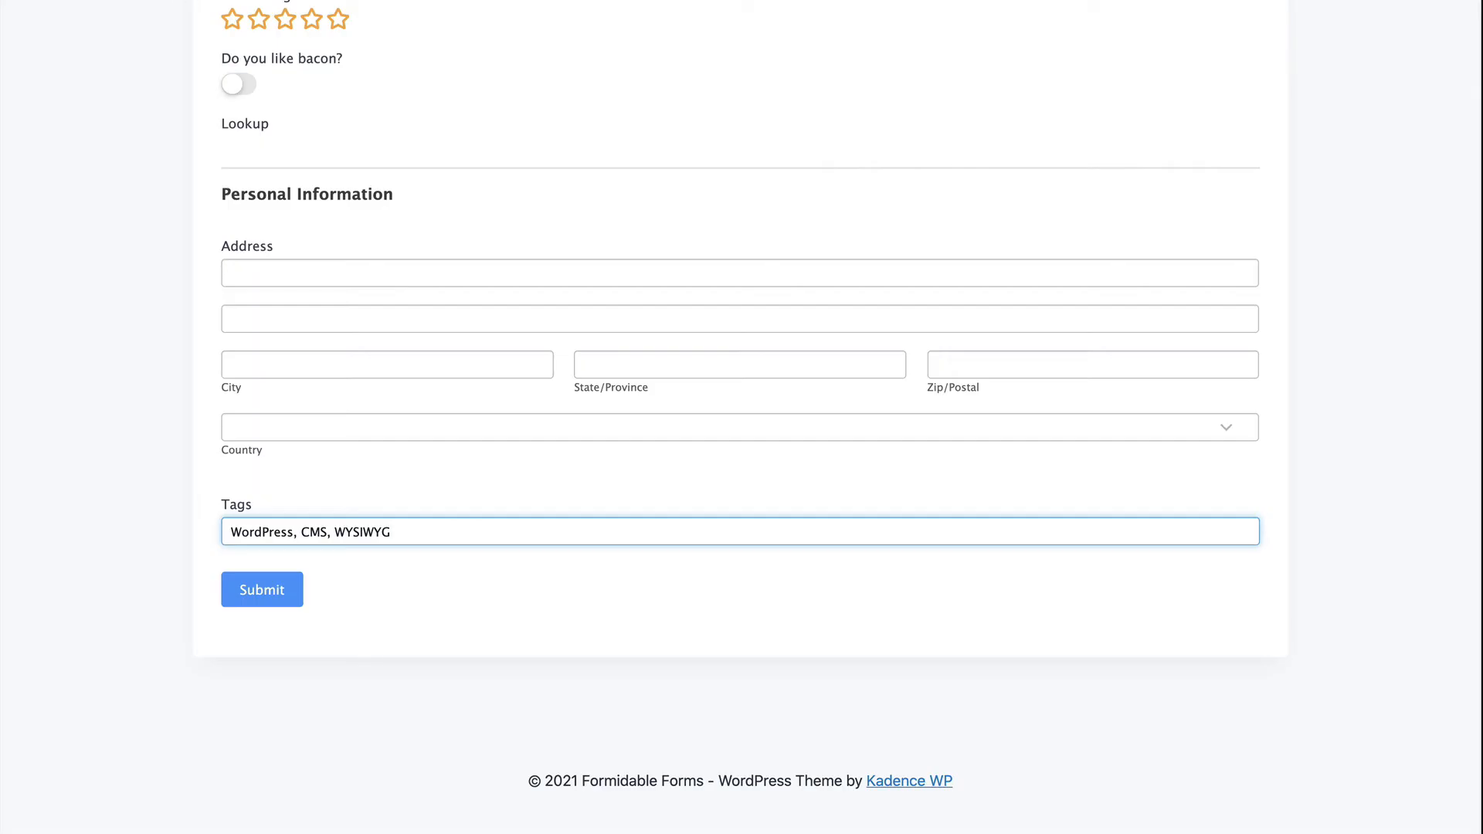
key("super+r")
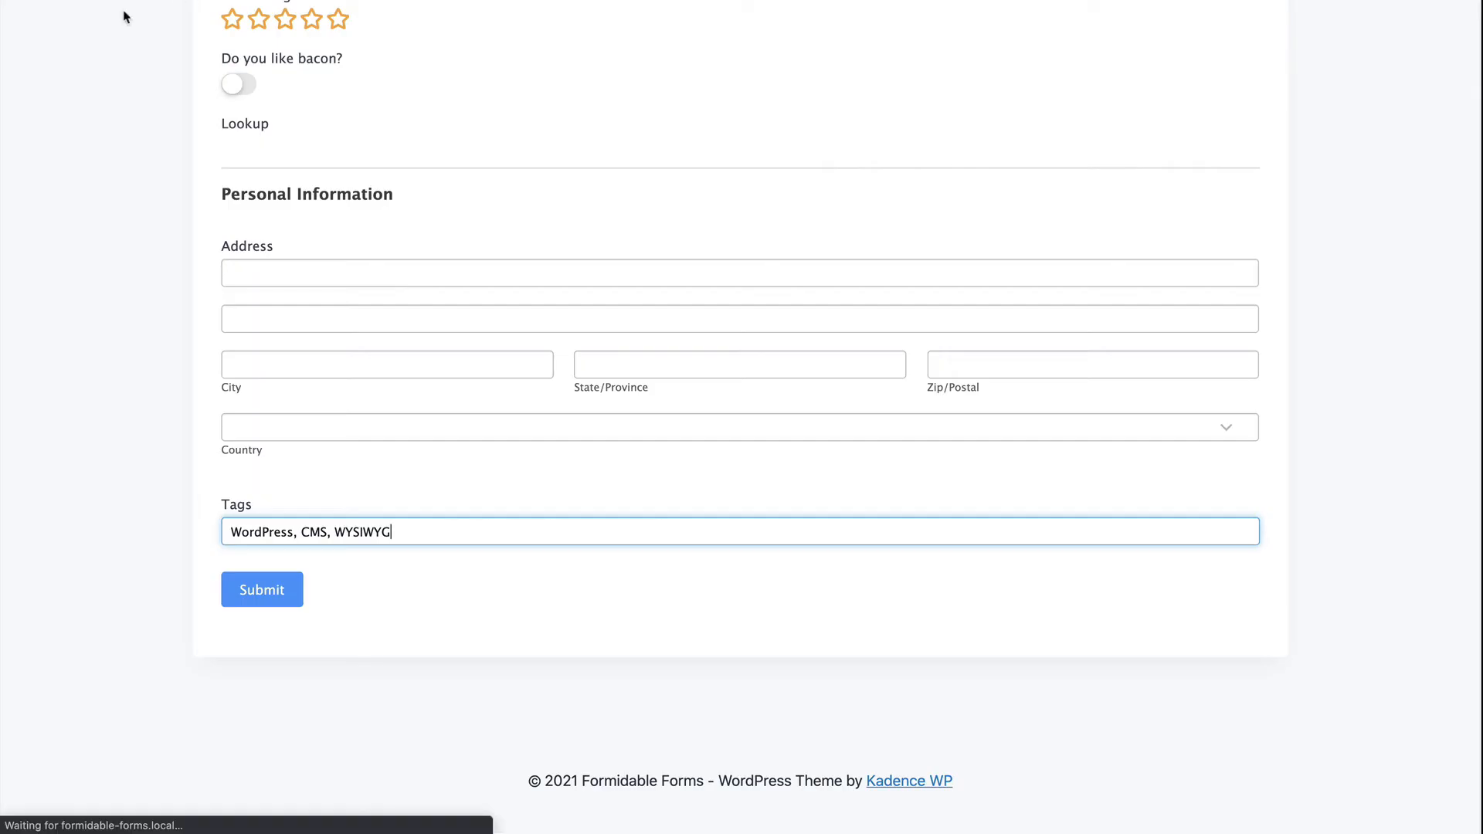
scroll(781, 211, "down", 1)
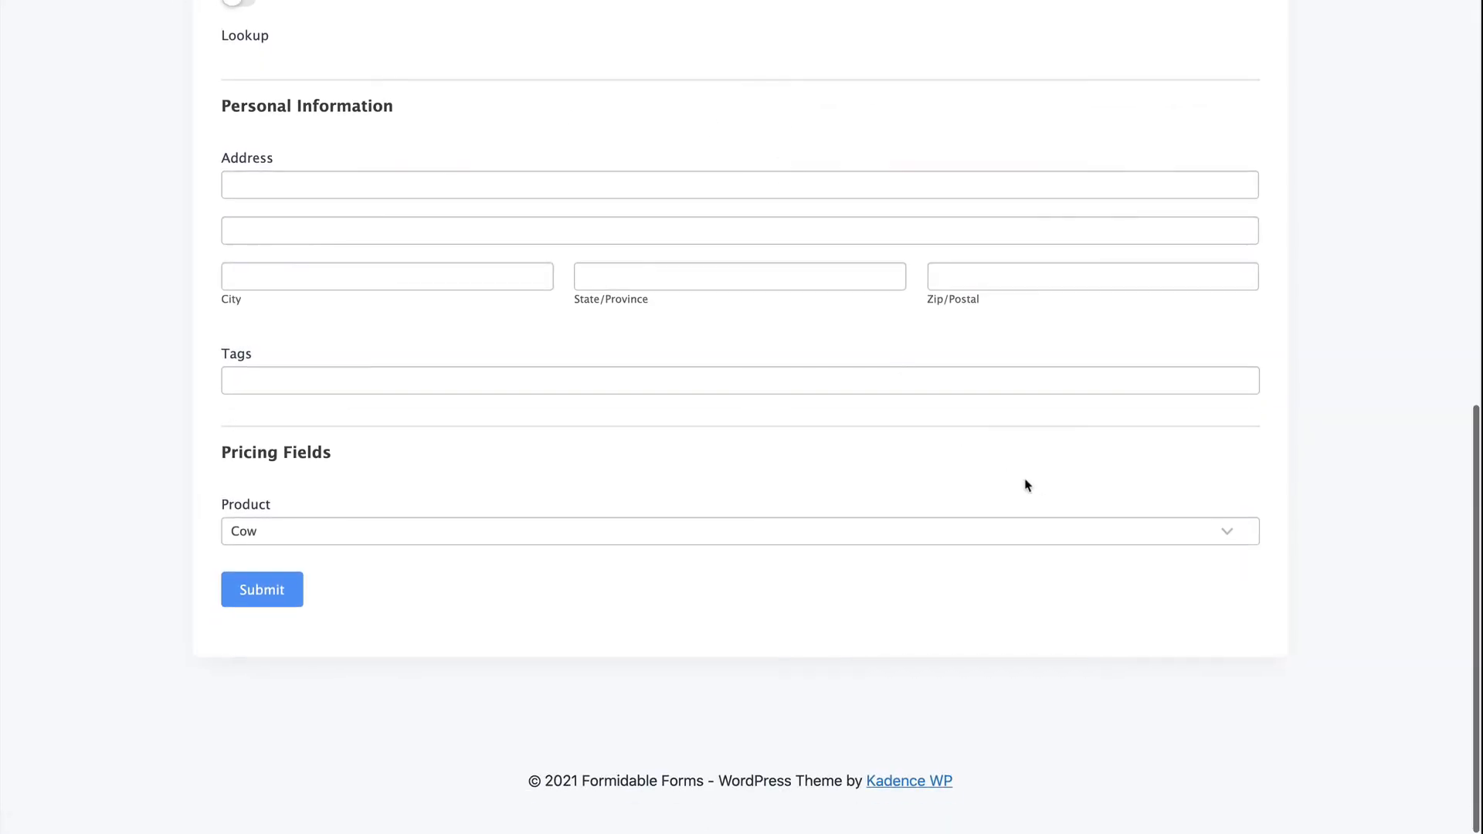
left_click(1043, 530)
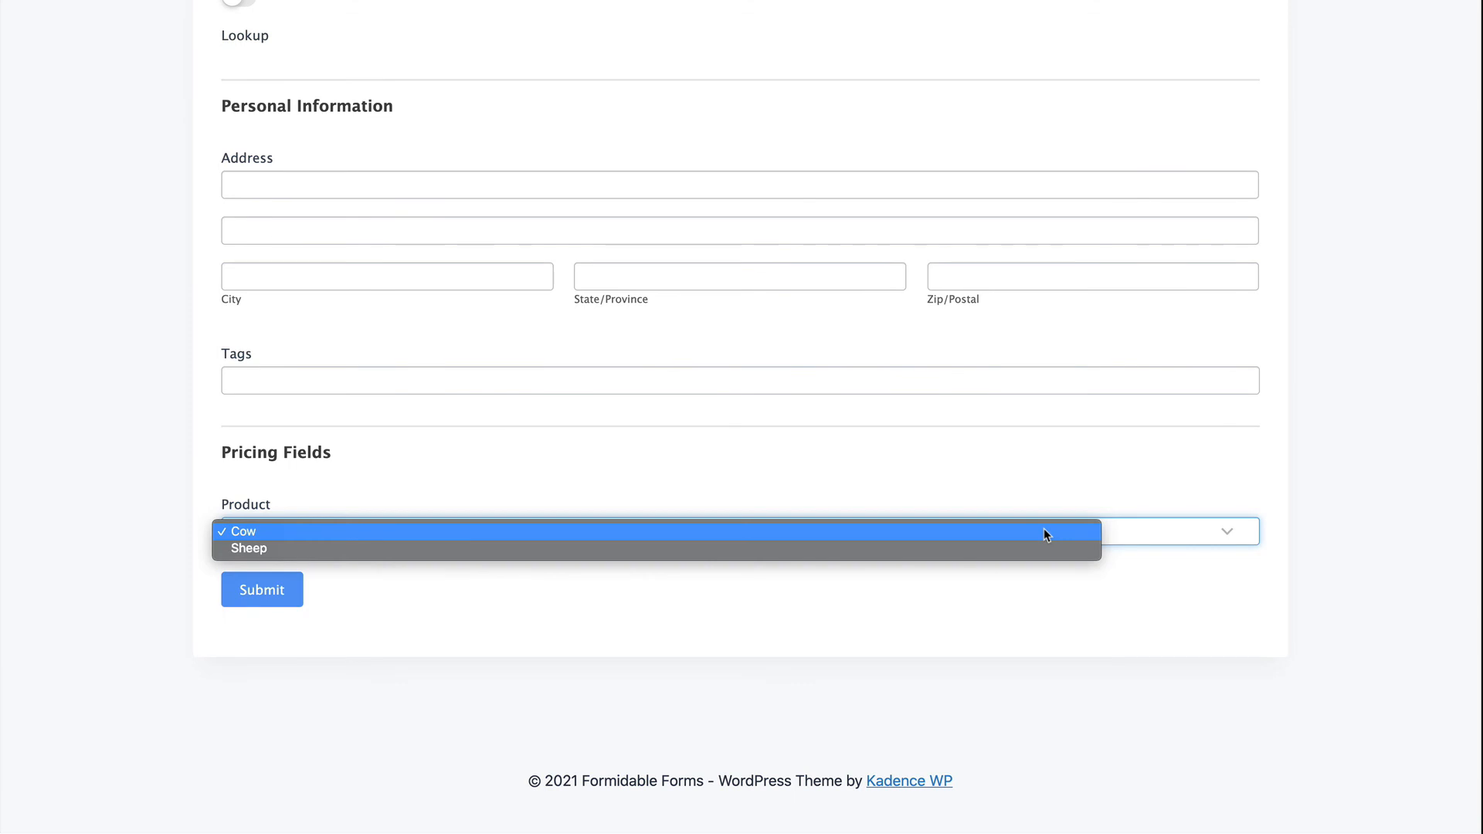
left_click(507, 547)
left_click(504, 531)
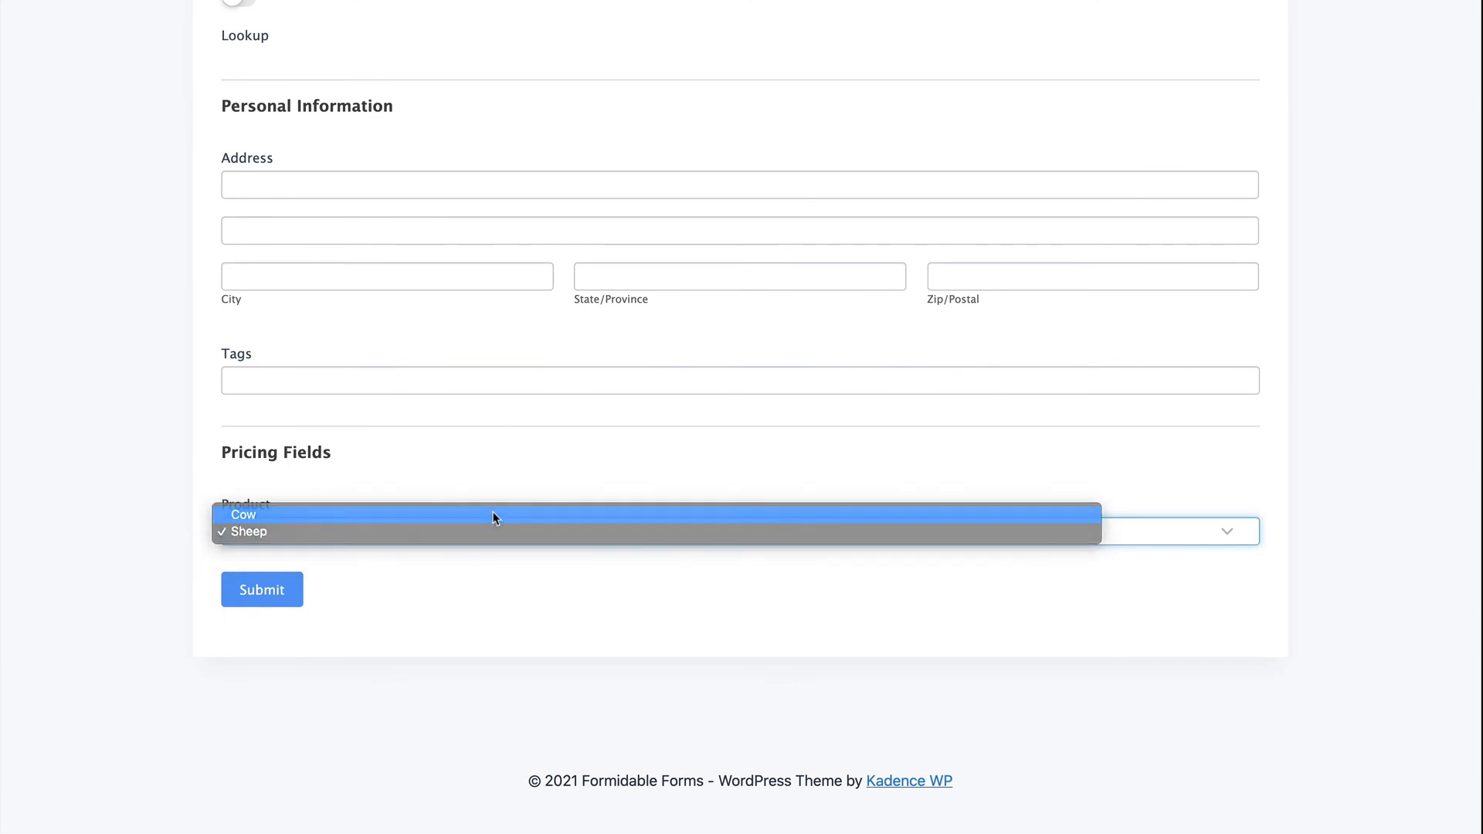
left_click(493, 513)
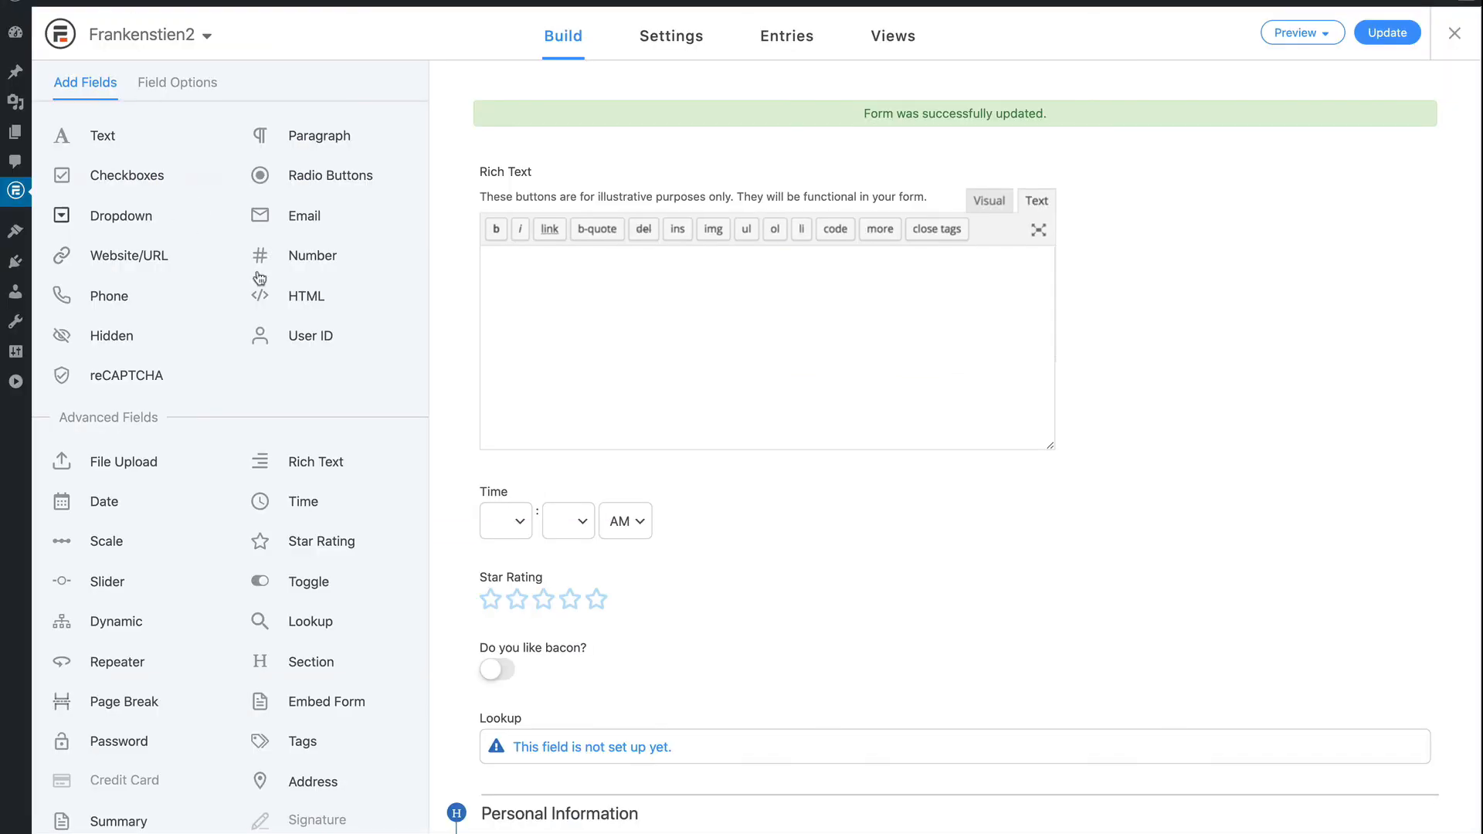
Add a Quantity field directly below the Pricing Fields section and open its options.
scroll(452, 471, "down", 2)
scroll(330, 431, "down", 3)
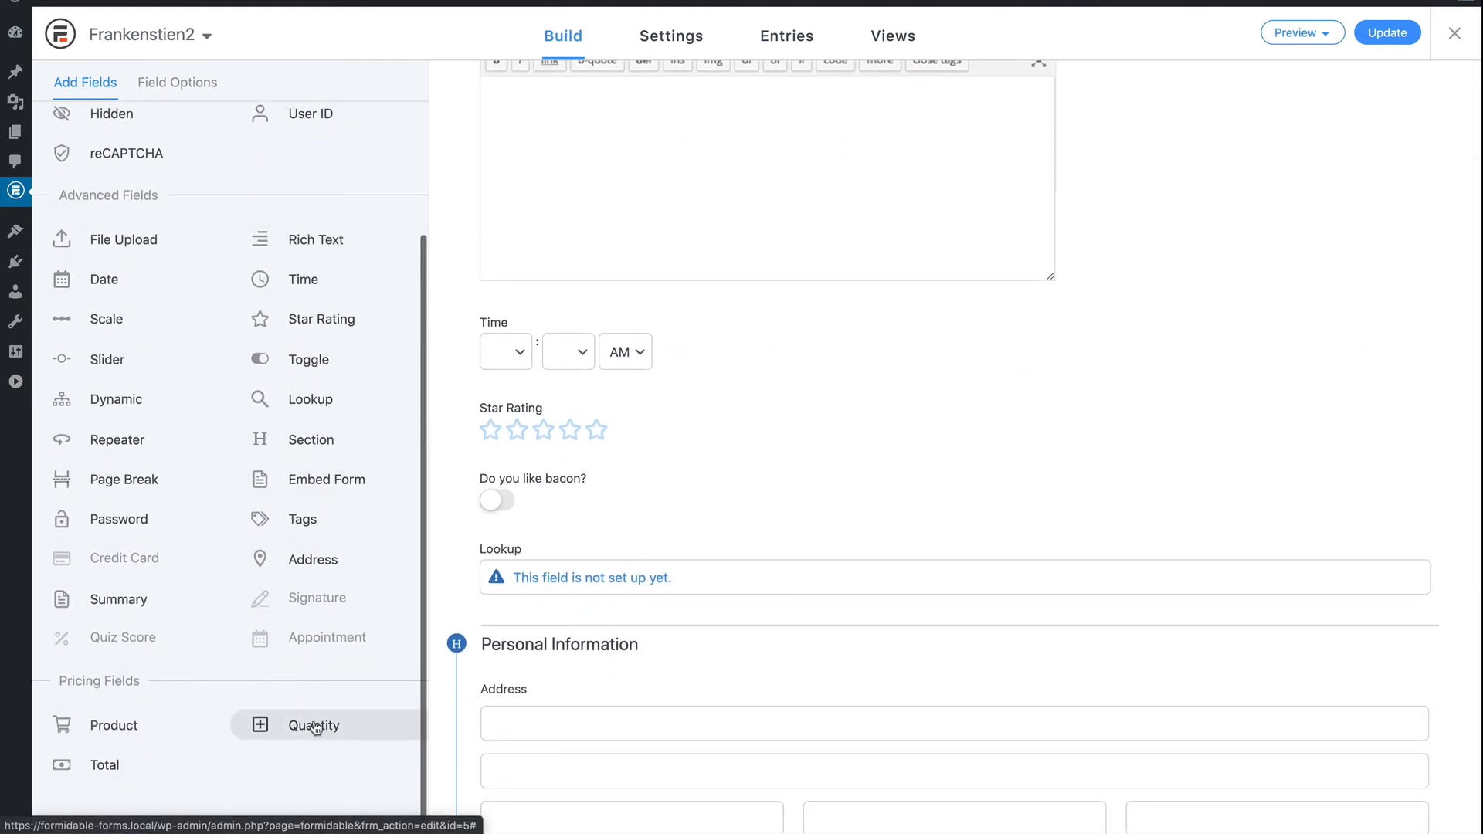
scroll(547, 618, "down", 6)
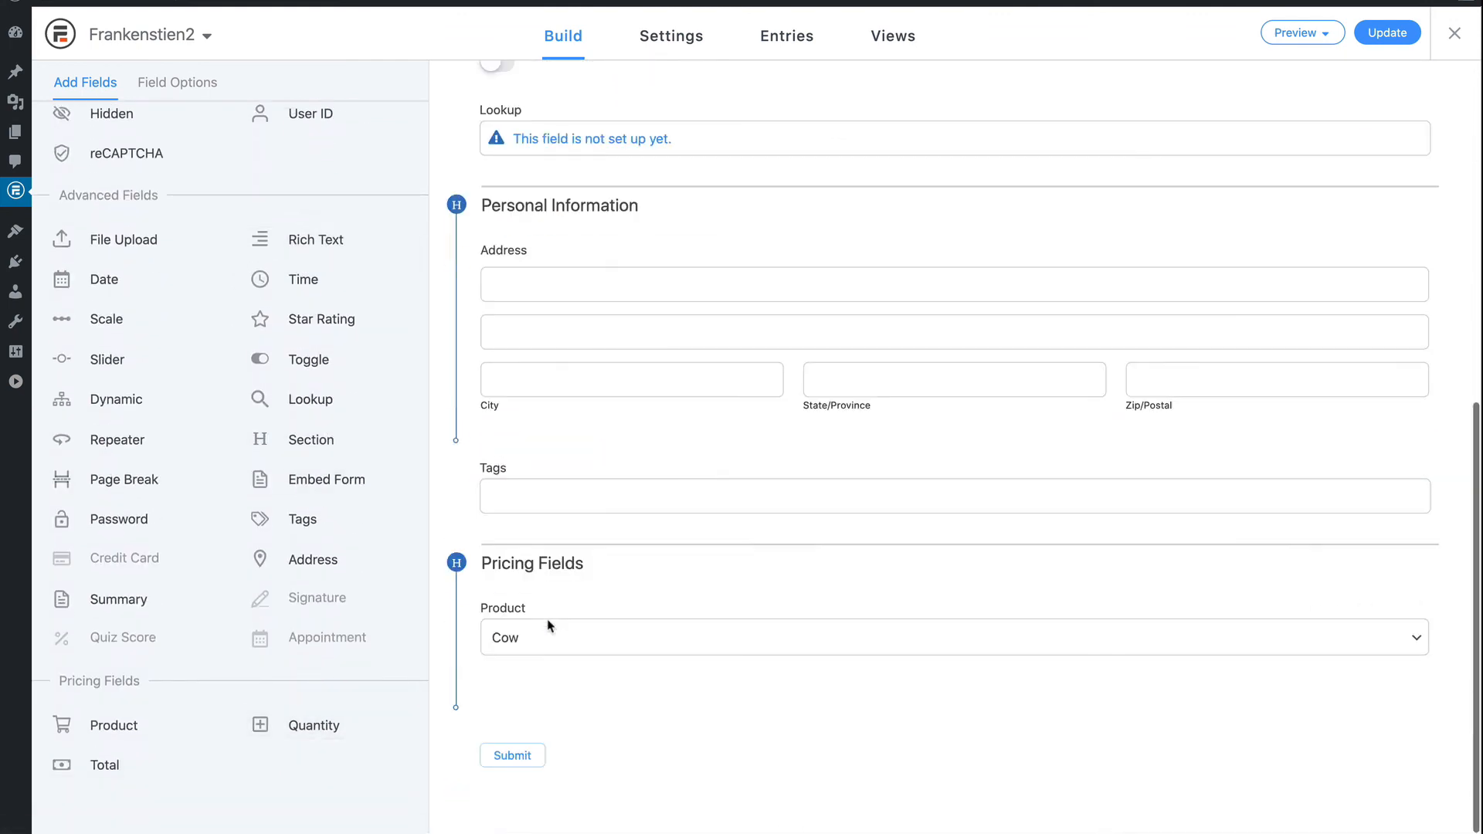
left_click(292, 724)
left_click(645, 771)
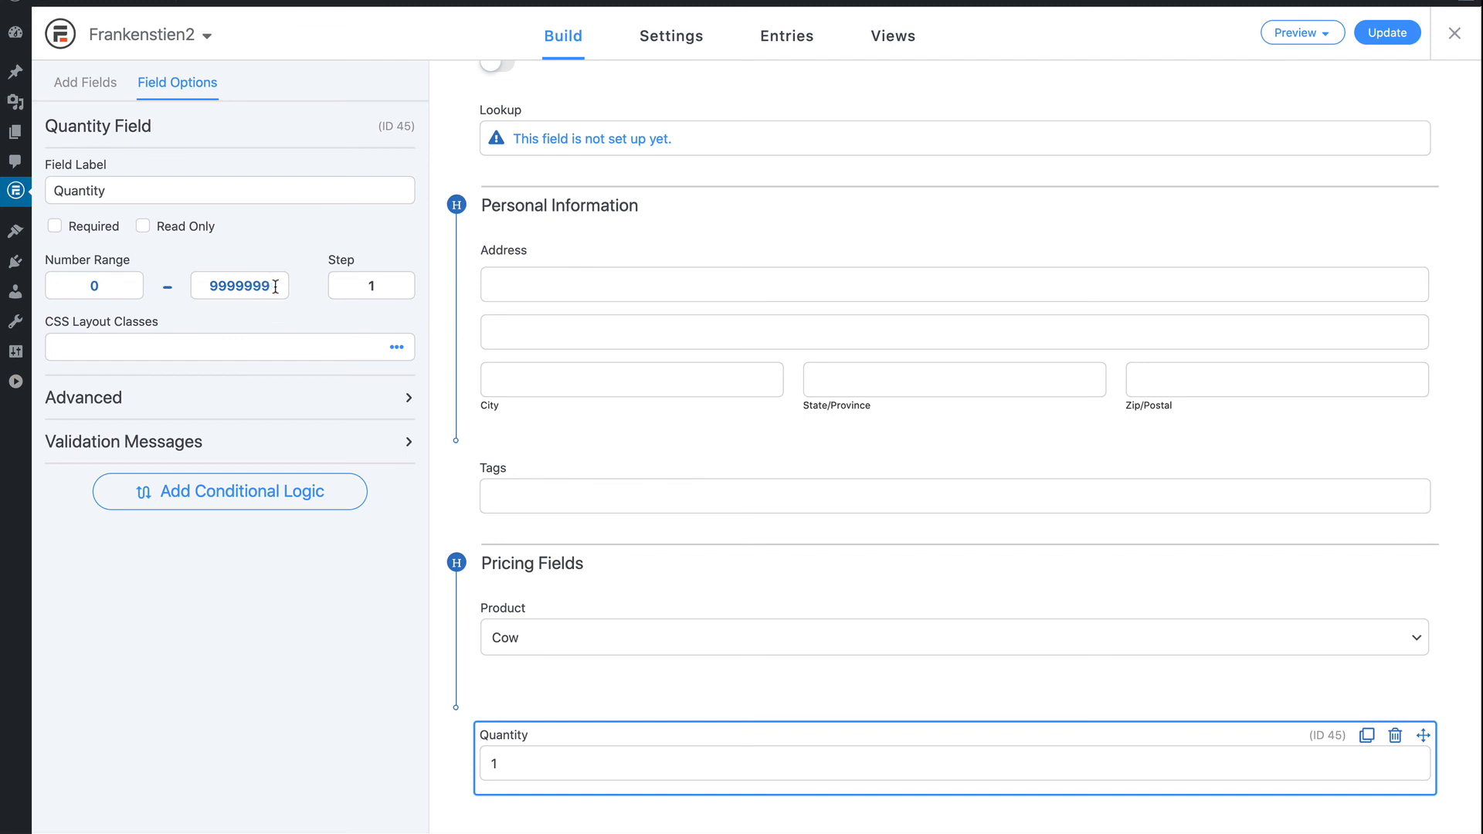
Limit the Quantity field's number range to a maximum of 5 and look through its advanced options.
left_click_drag(275, 286, 150, 288)
type("5")
left_click(338, 404)
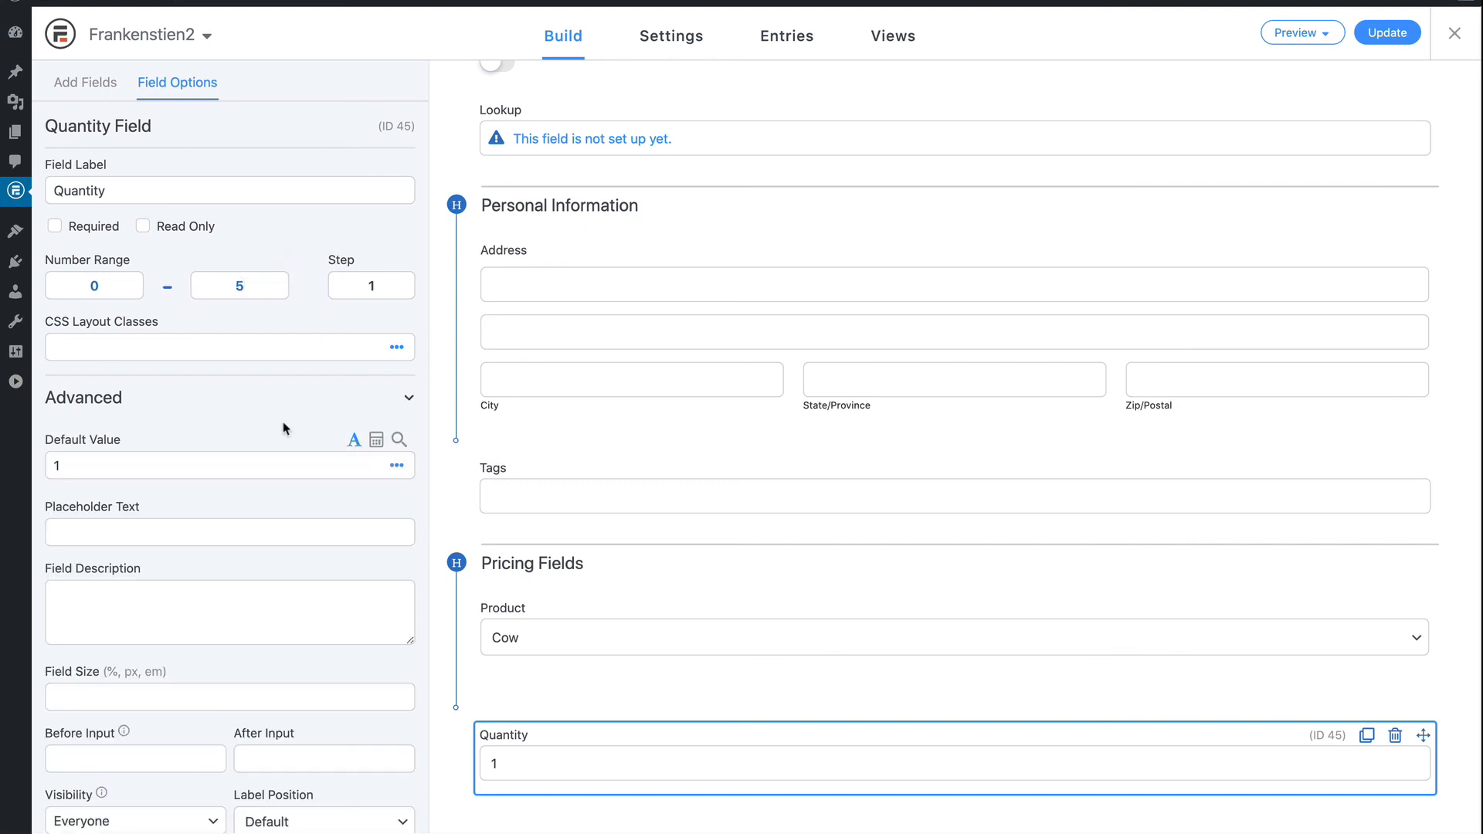
scroll(283, 427, "down", 3)
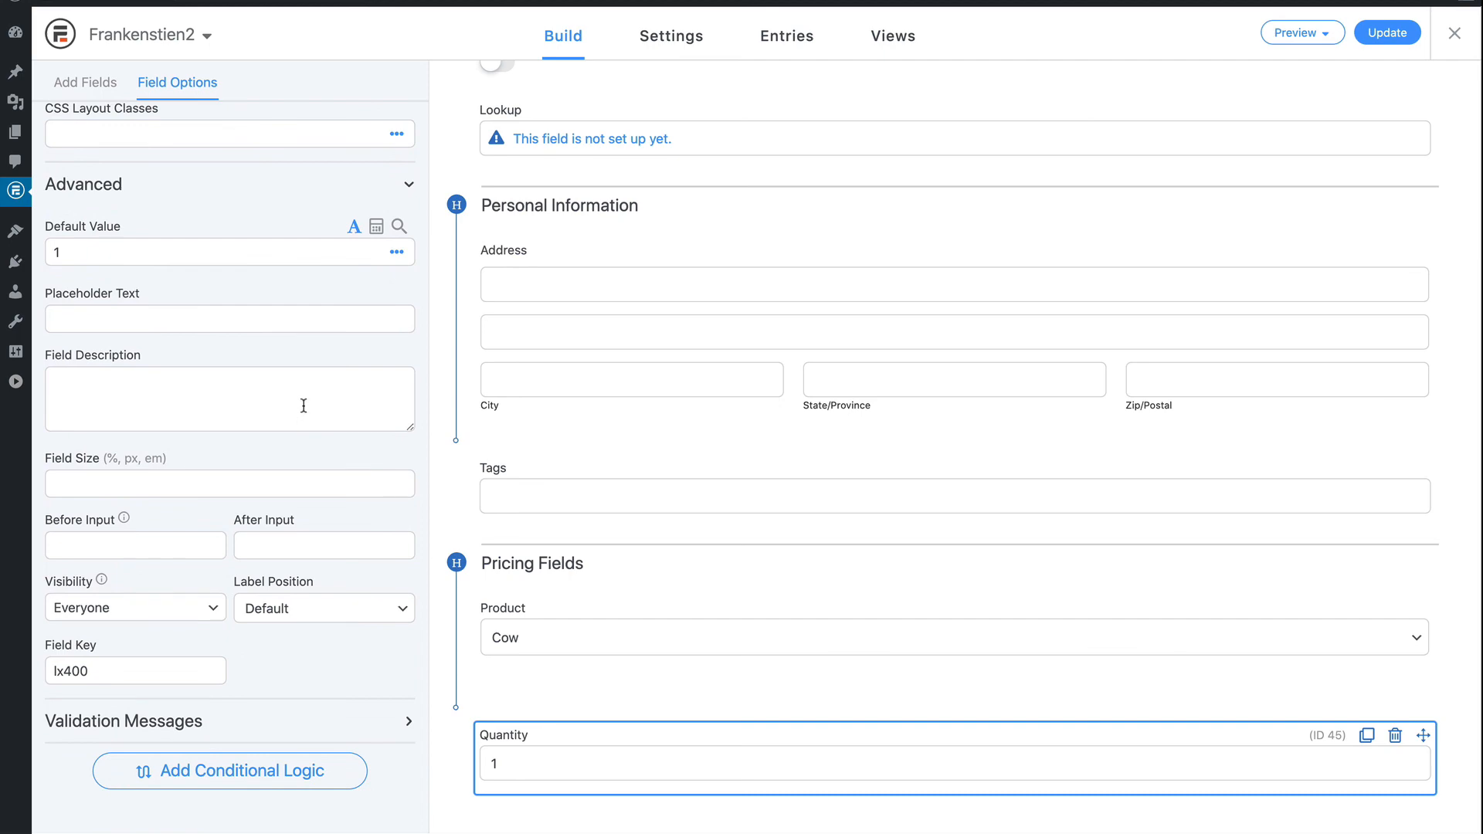
scroll(315, 468, "up", 3)
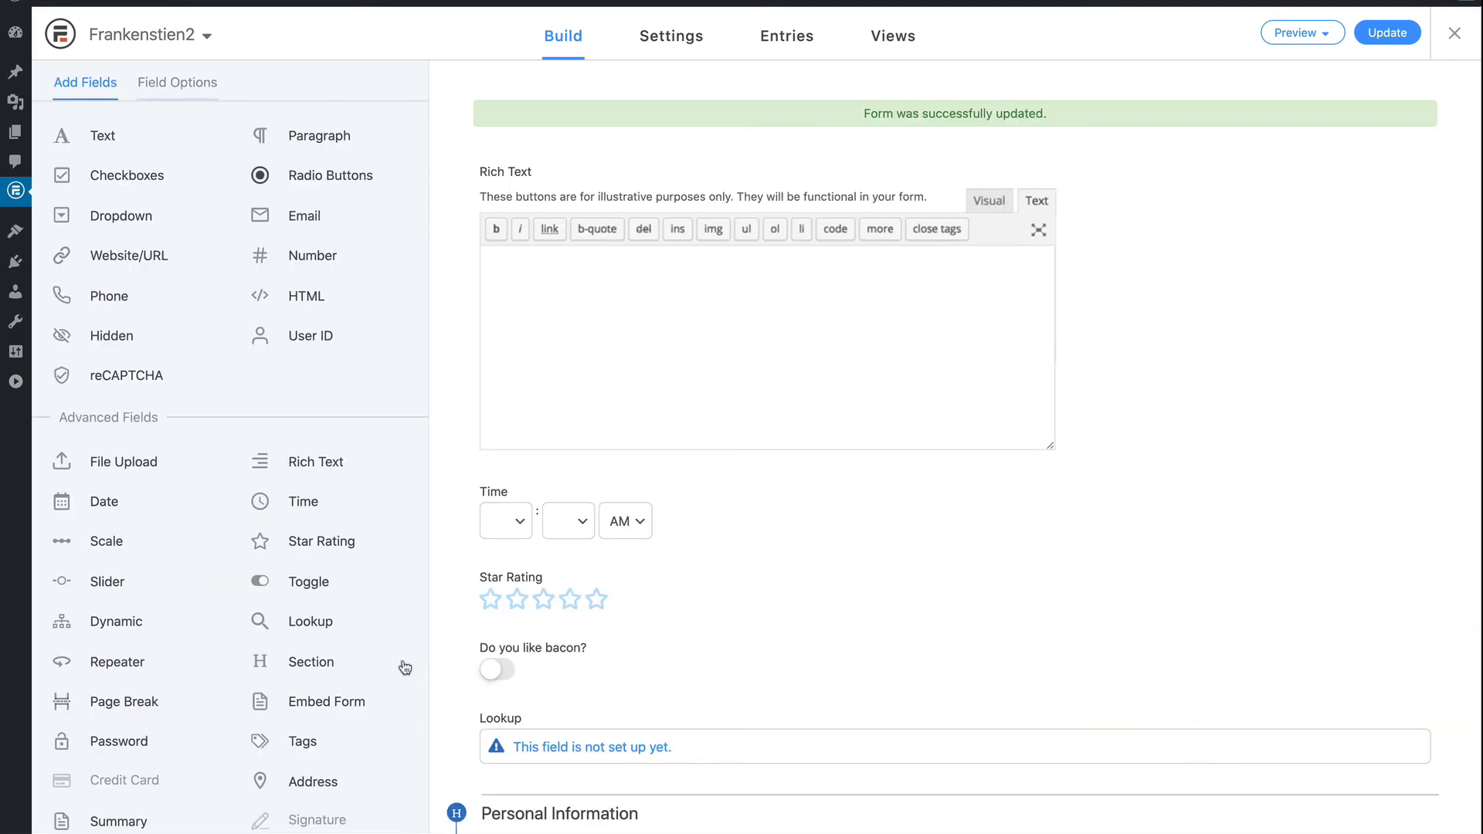
Add a Total field below the Quantity field and expand its advanced options.
scroll(344, 629, "down", 4)
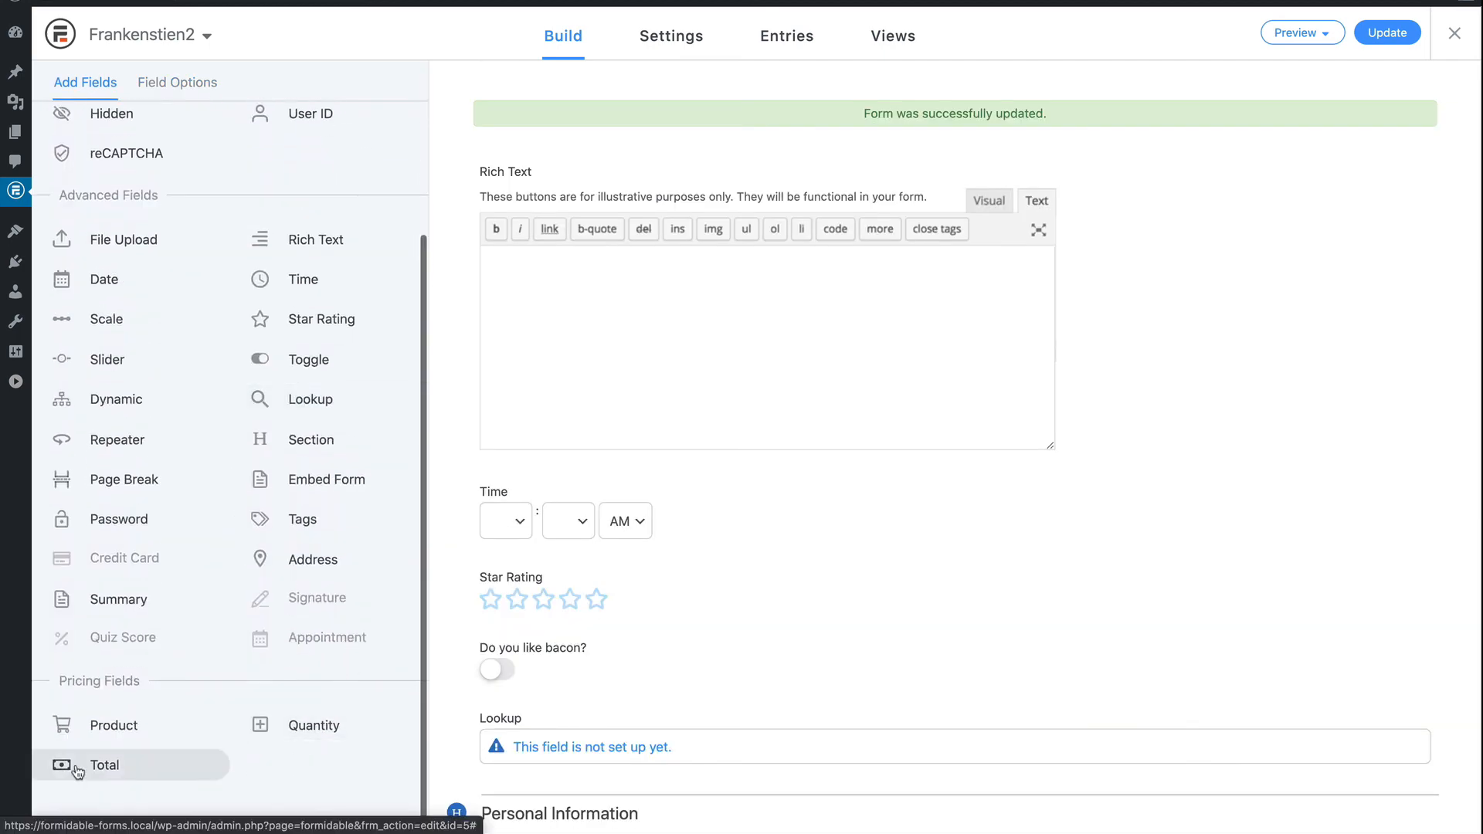
left_click(118, 776)
left_click(784, 675)
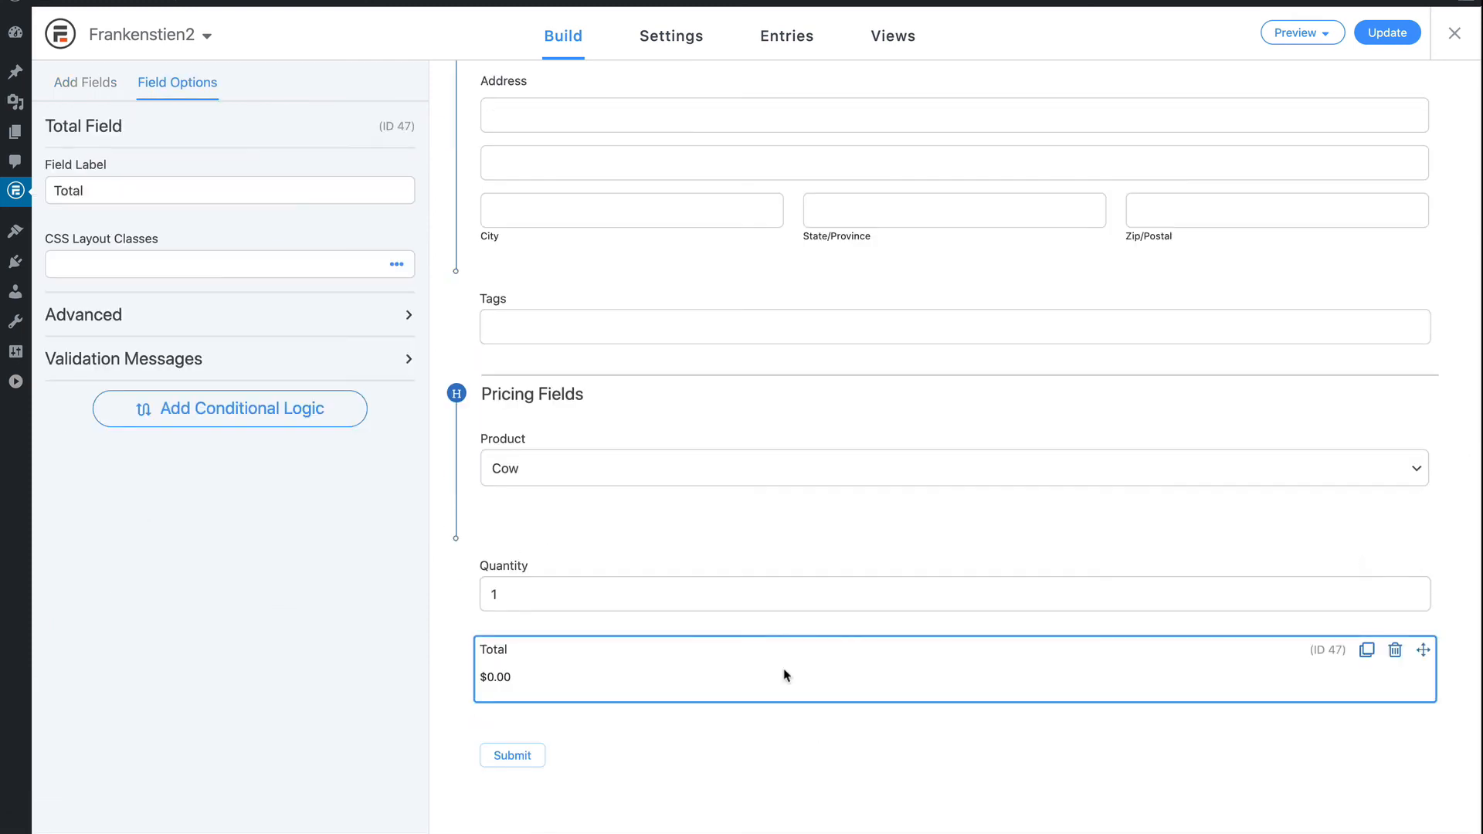
left_click(218, 325)
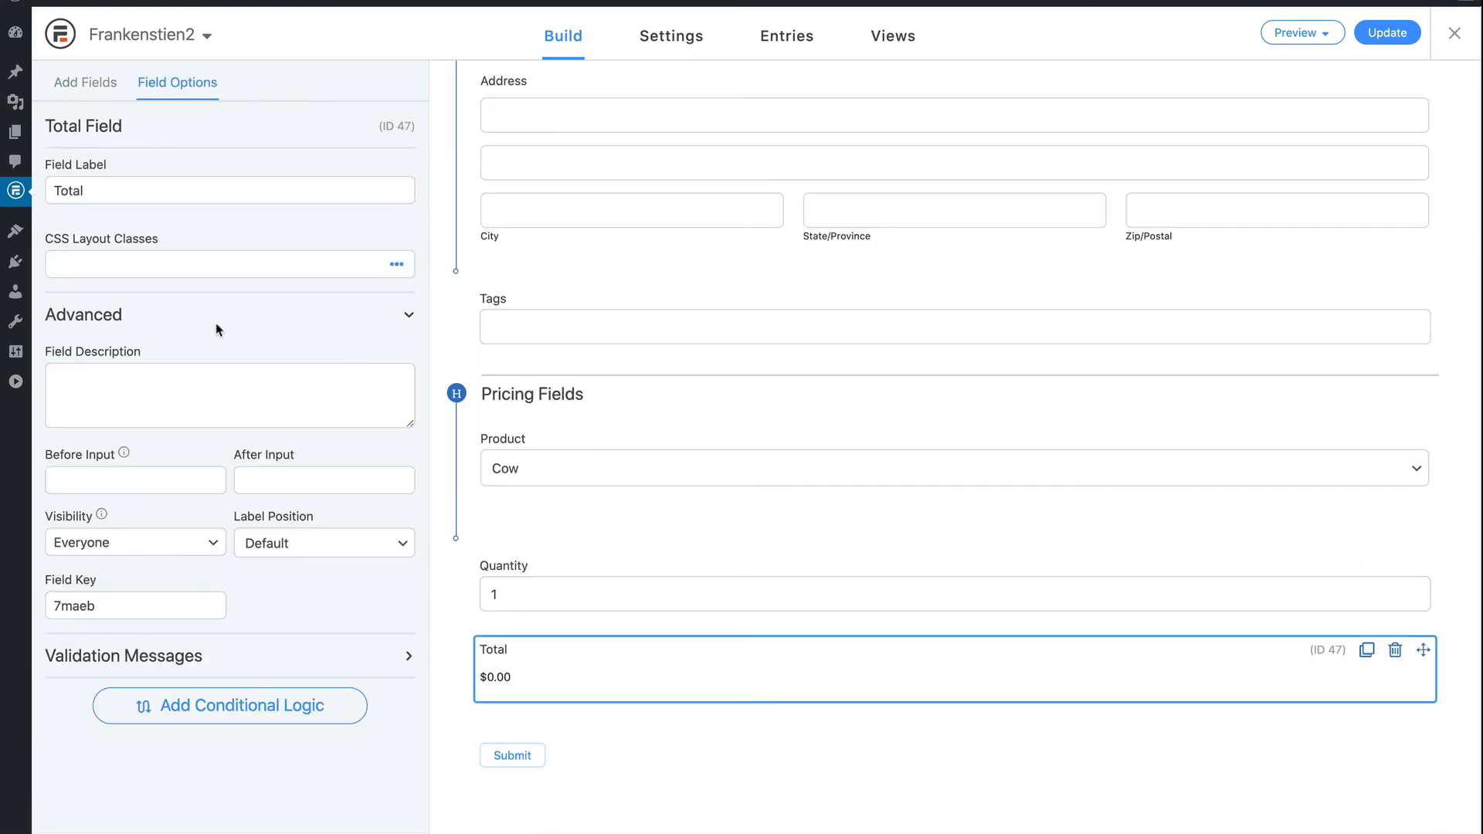
Save the form and reload its preview to show the updated pricing fields.
left_click(1387, 33)
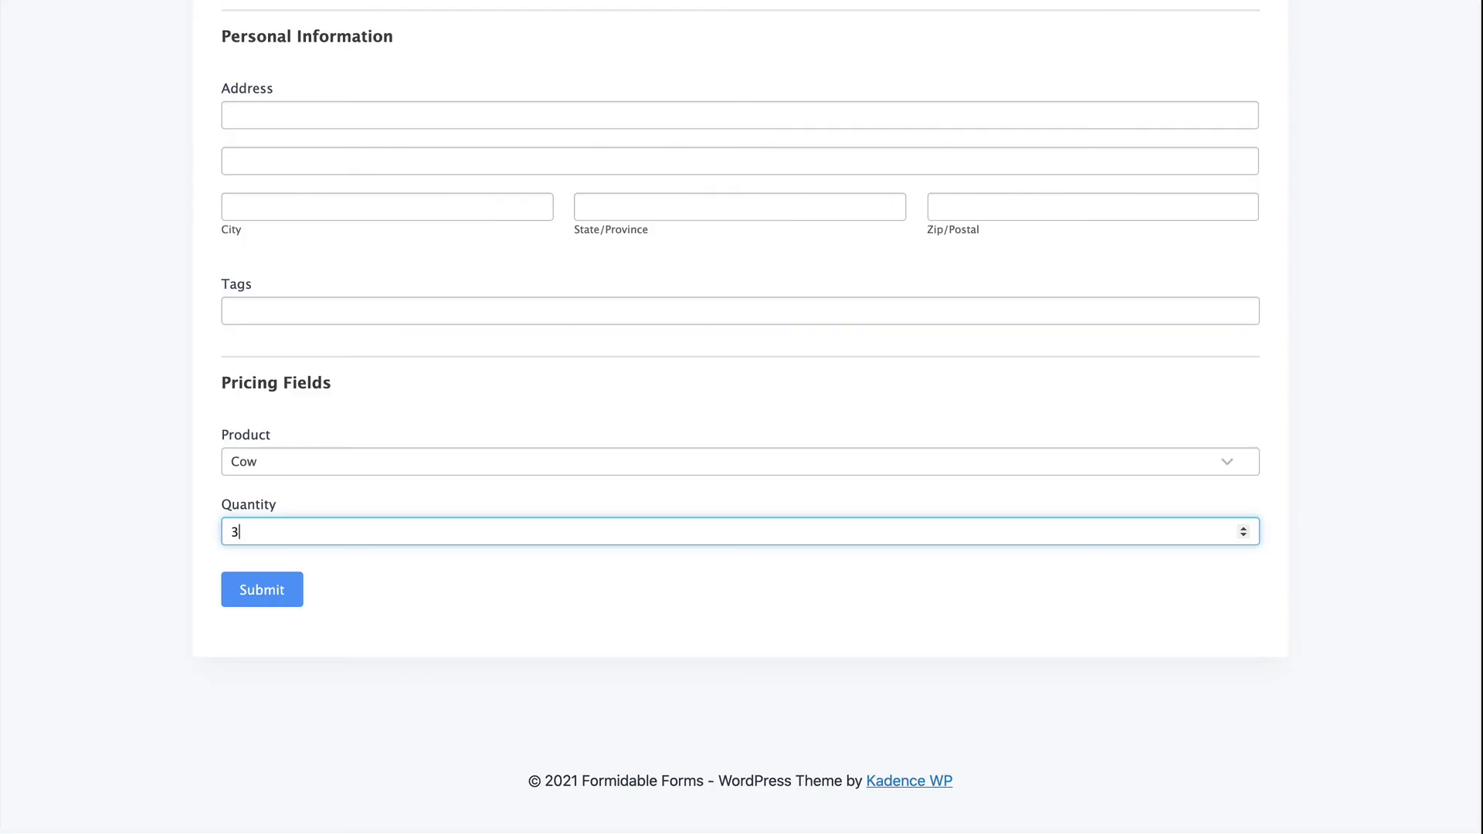
key("super+r")
scroll(450, 397, "down", 2)
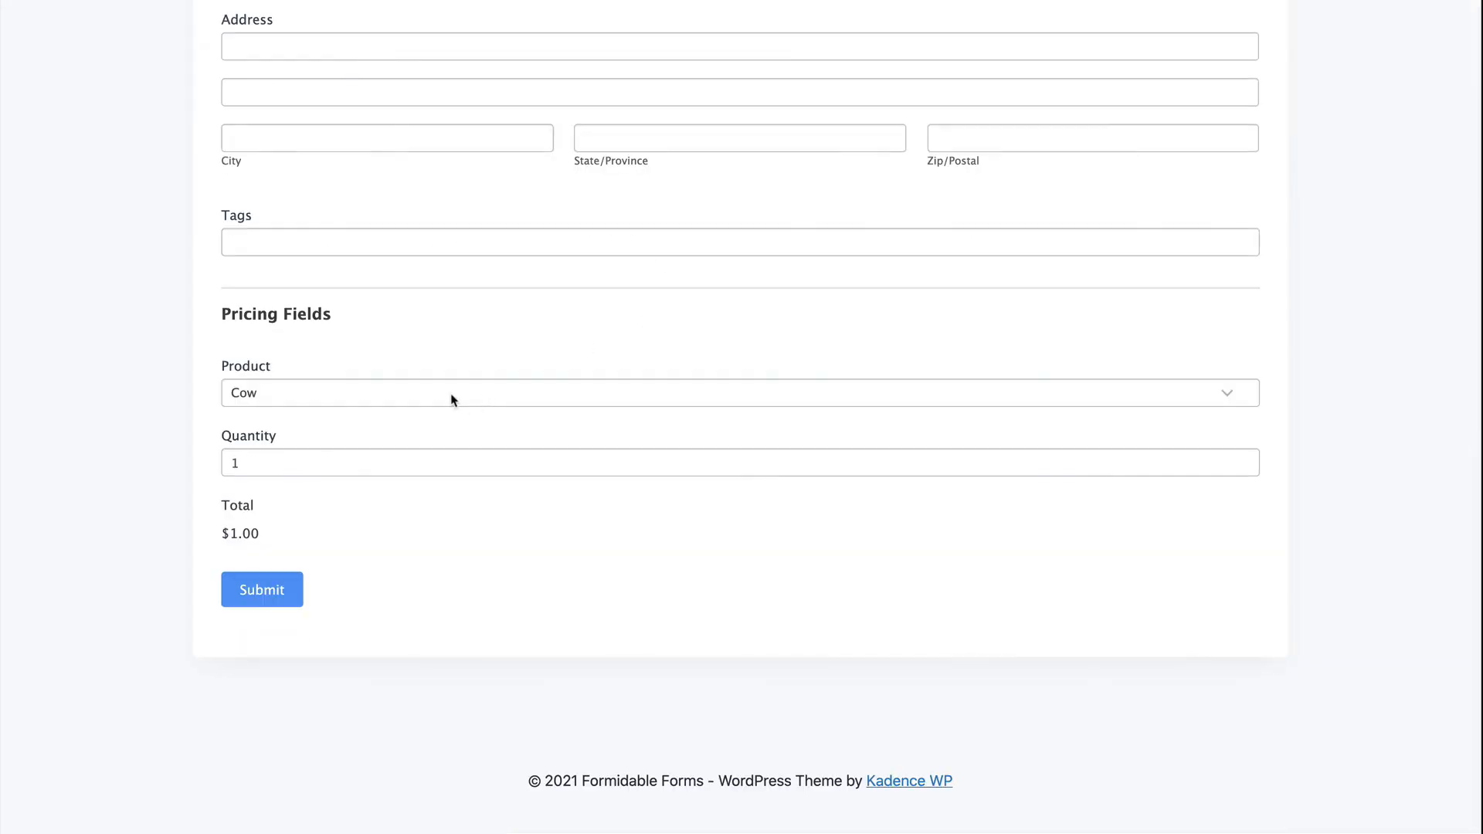
Test the Total calculation in the preview by switching the Product between Cow and Sheep, ending on Sheep.
left_click(417, 394)
left_click(417, 394)
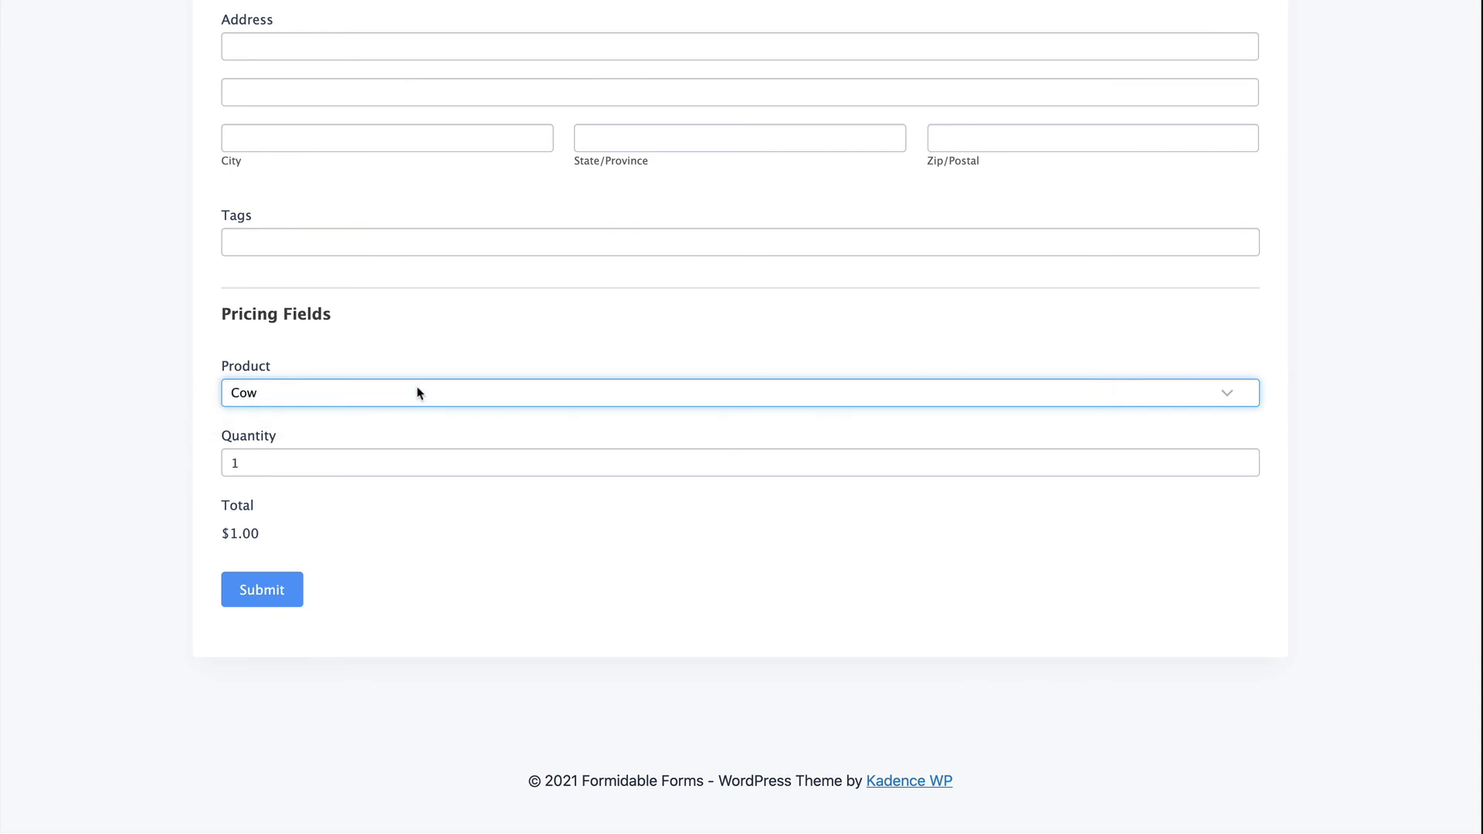
left_click(418, 394)
left_click(402, 410)
left_click(345, 394)
left_click(325, 377)
left_click(319, 403)
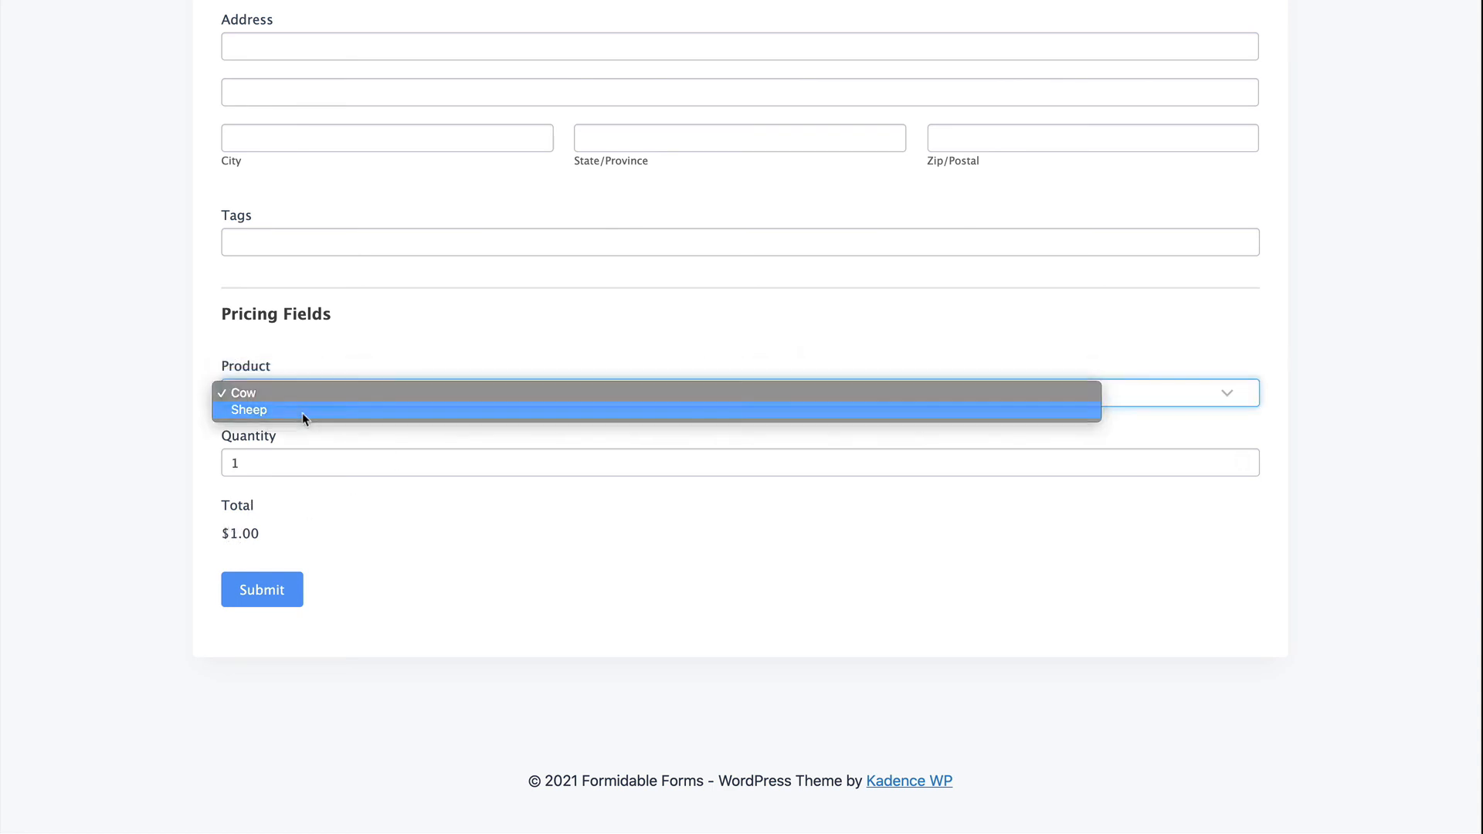
left_click(303, 413)
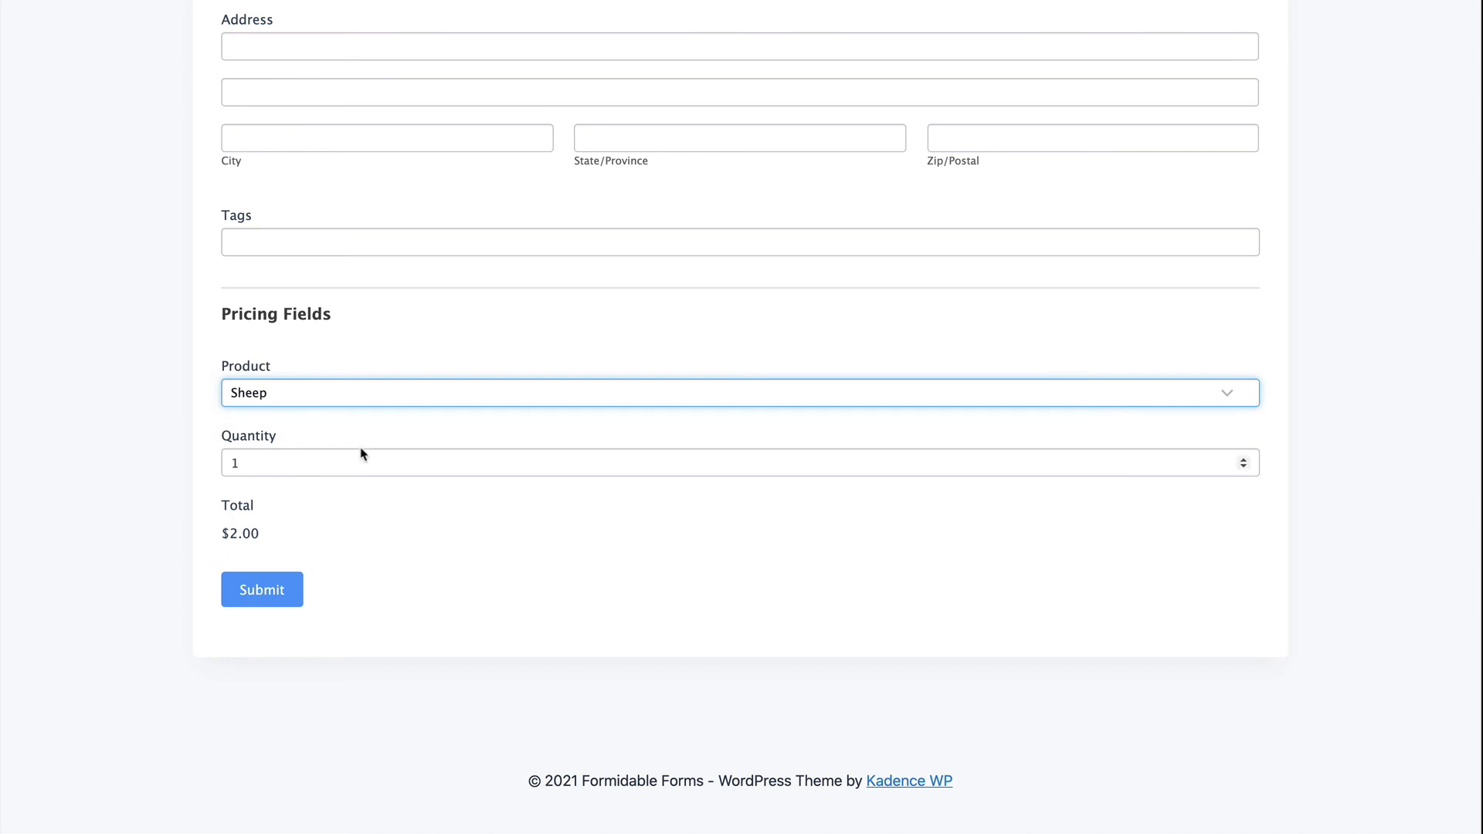
Raise the preview's Quantity to 5 to test the Total, keeping Sheep as the Product.
left_click(1244, 459)
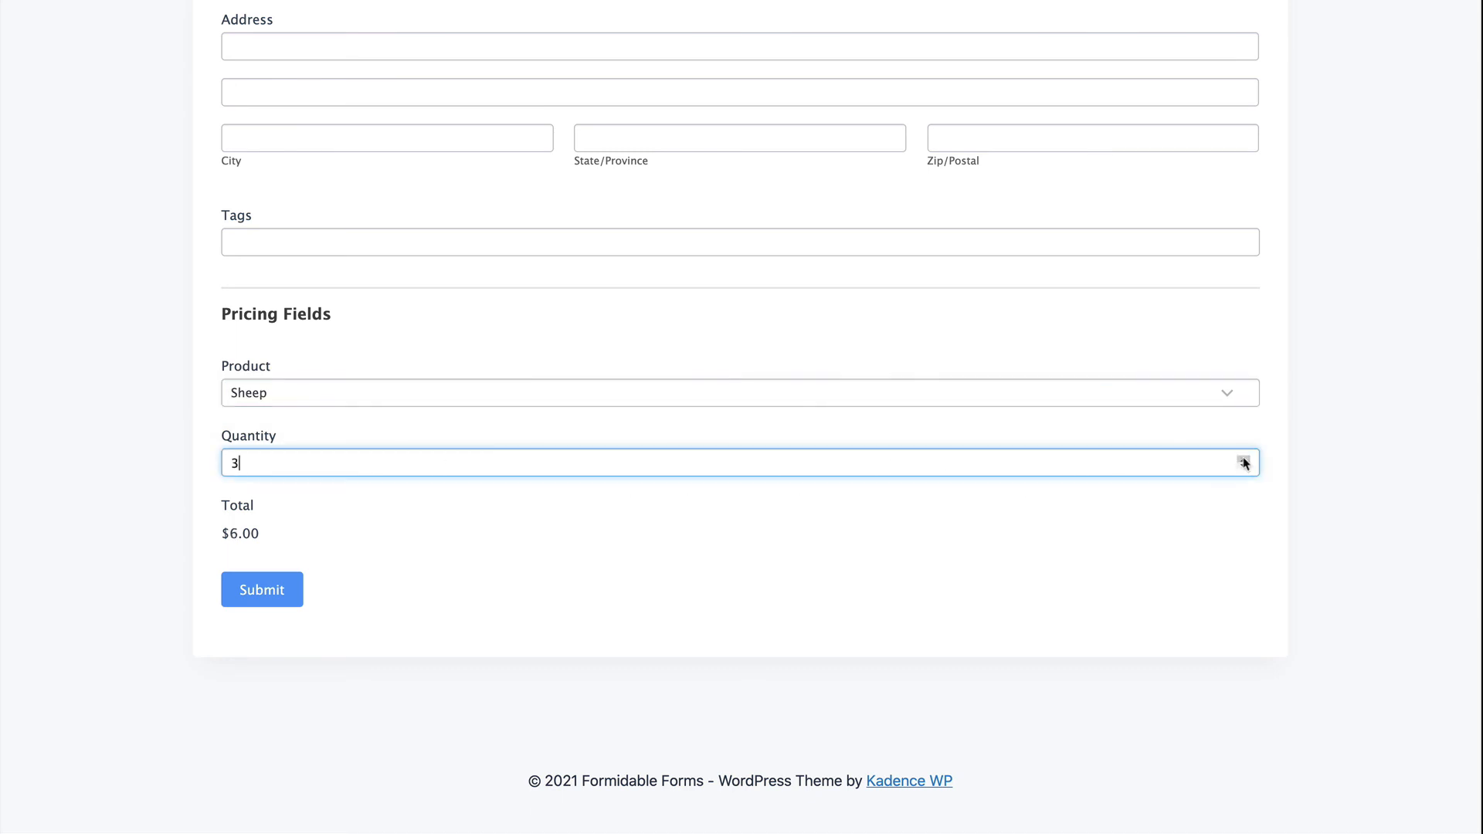
left_click(1243, 460)
left_click(1244, 460)
left_click(280, 394)
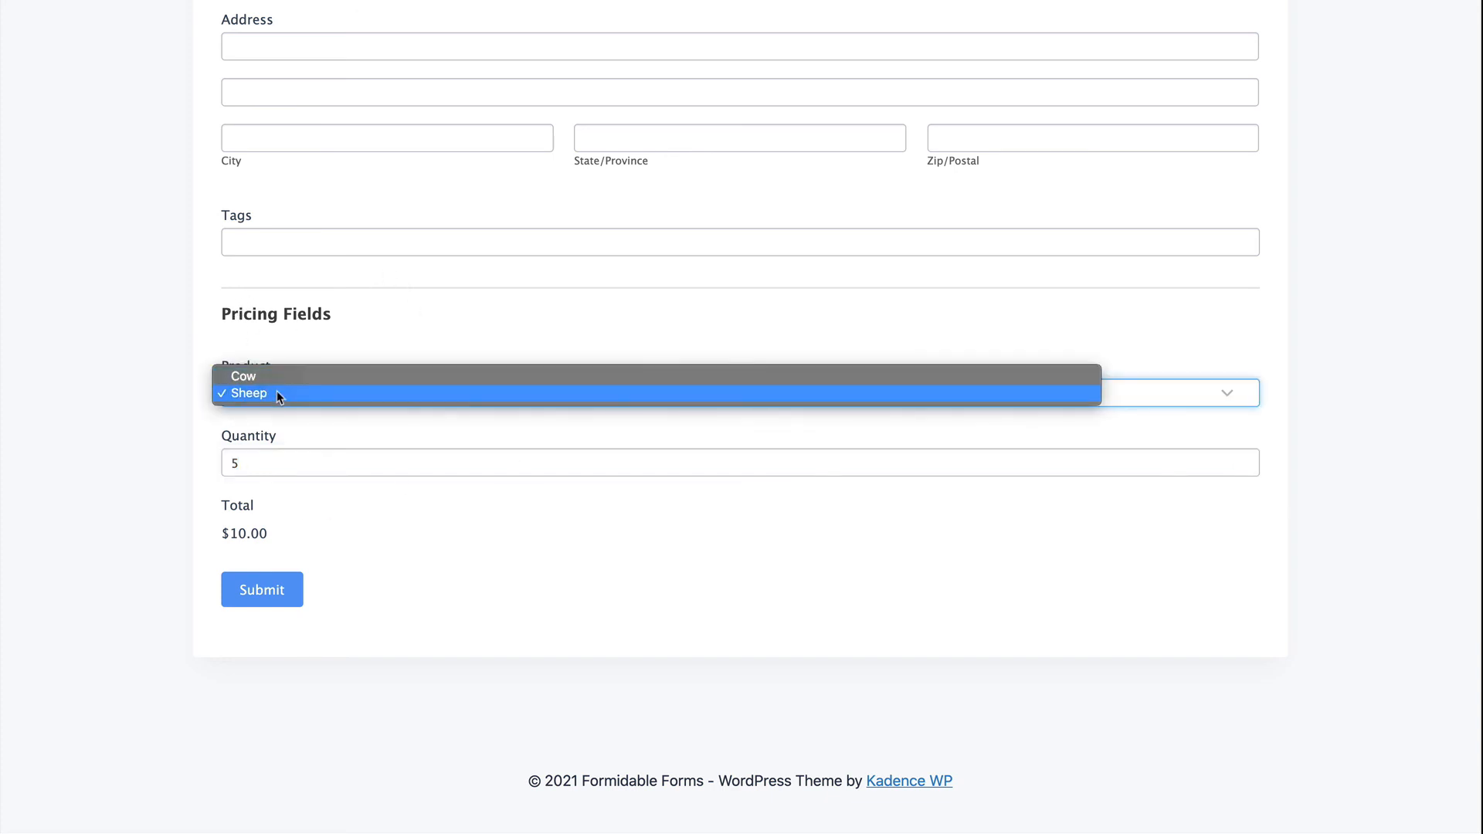
left_click(277, 391)
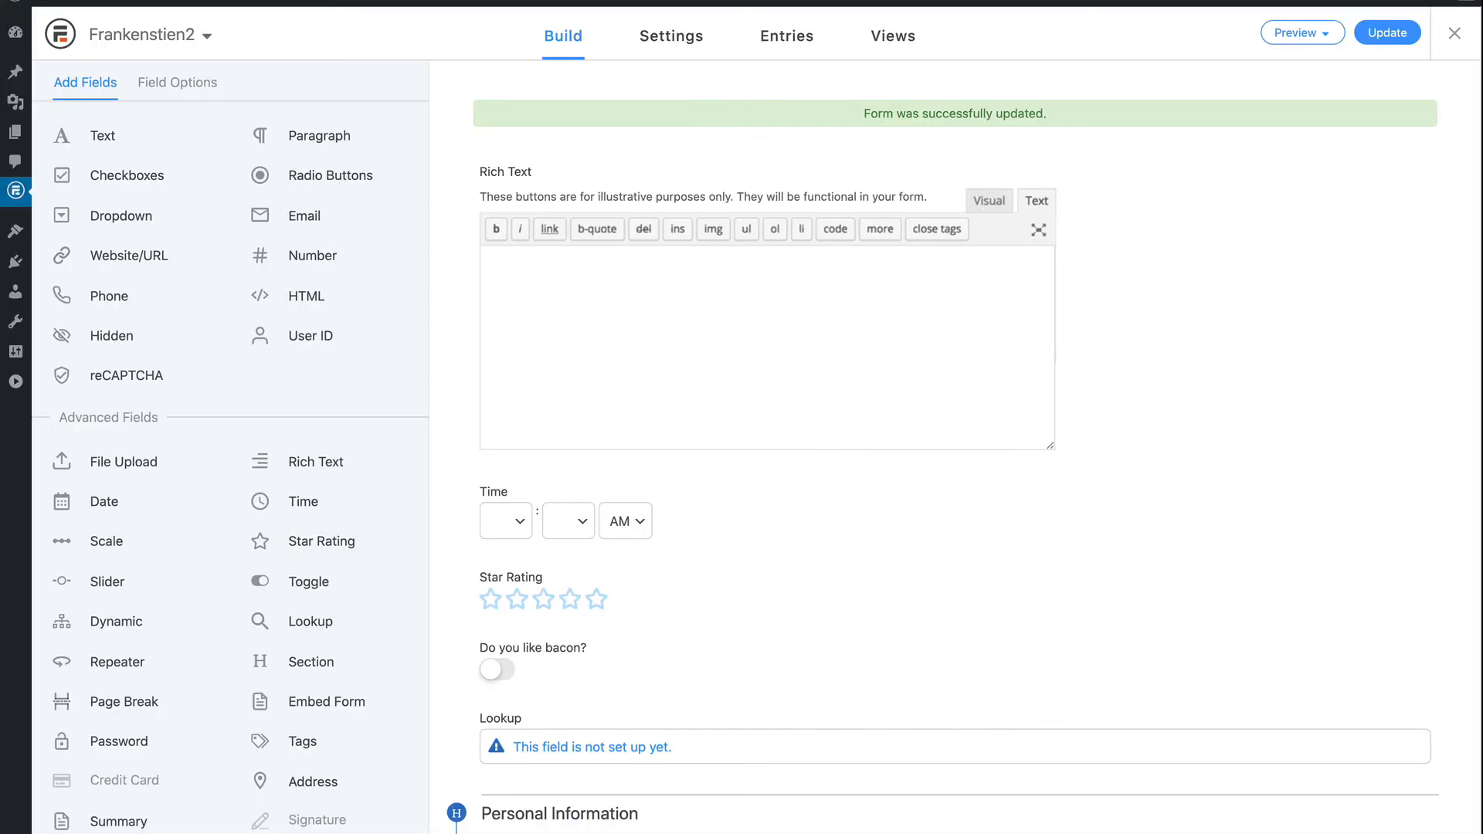
scroll(280, 332, "down", 5)
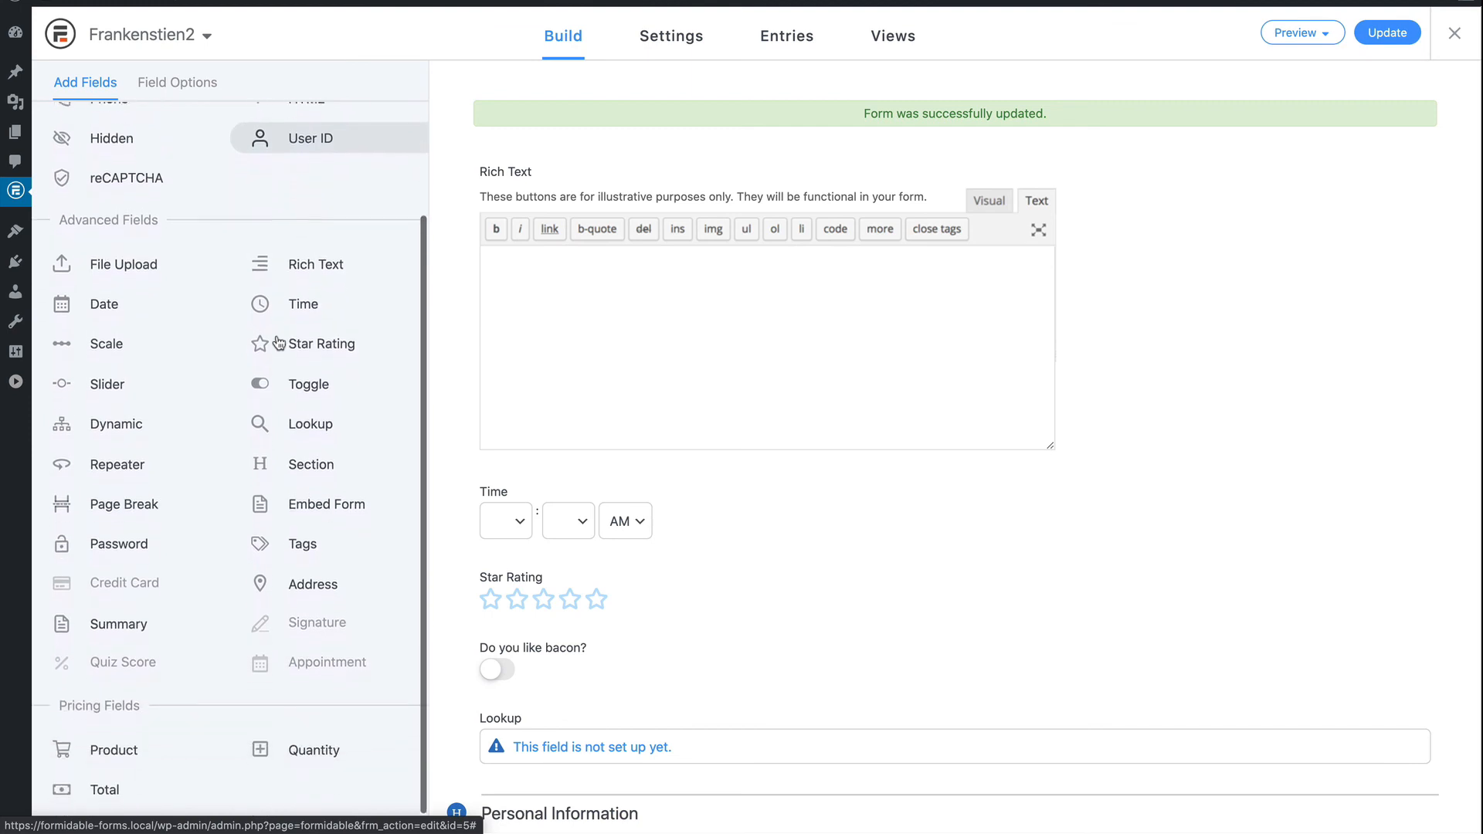
scroll(279, 342, "down", 1)
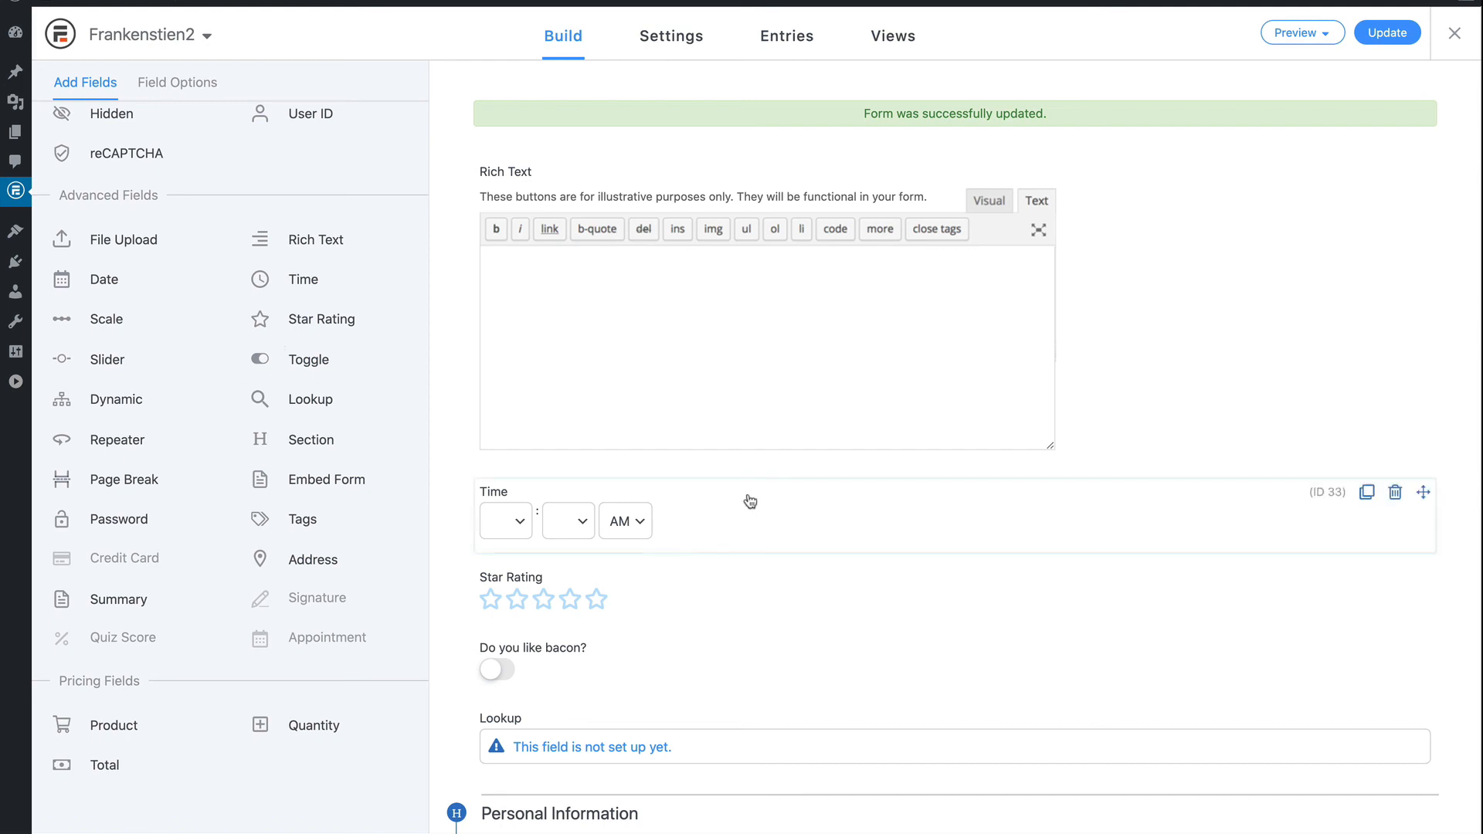
left_click(837, 512)
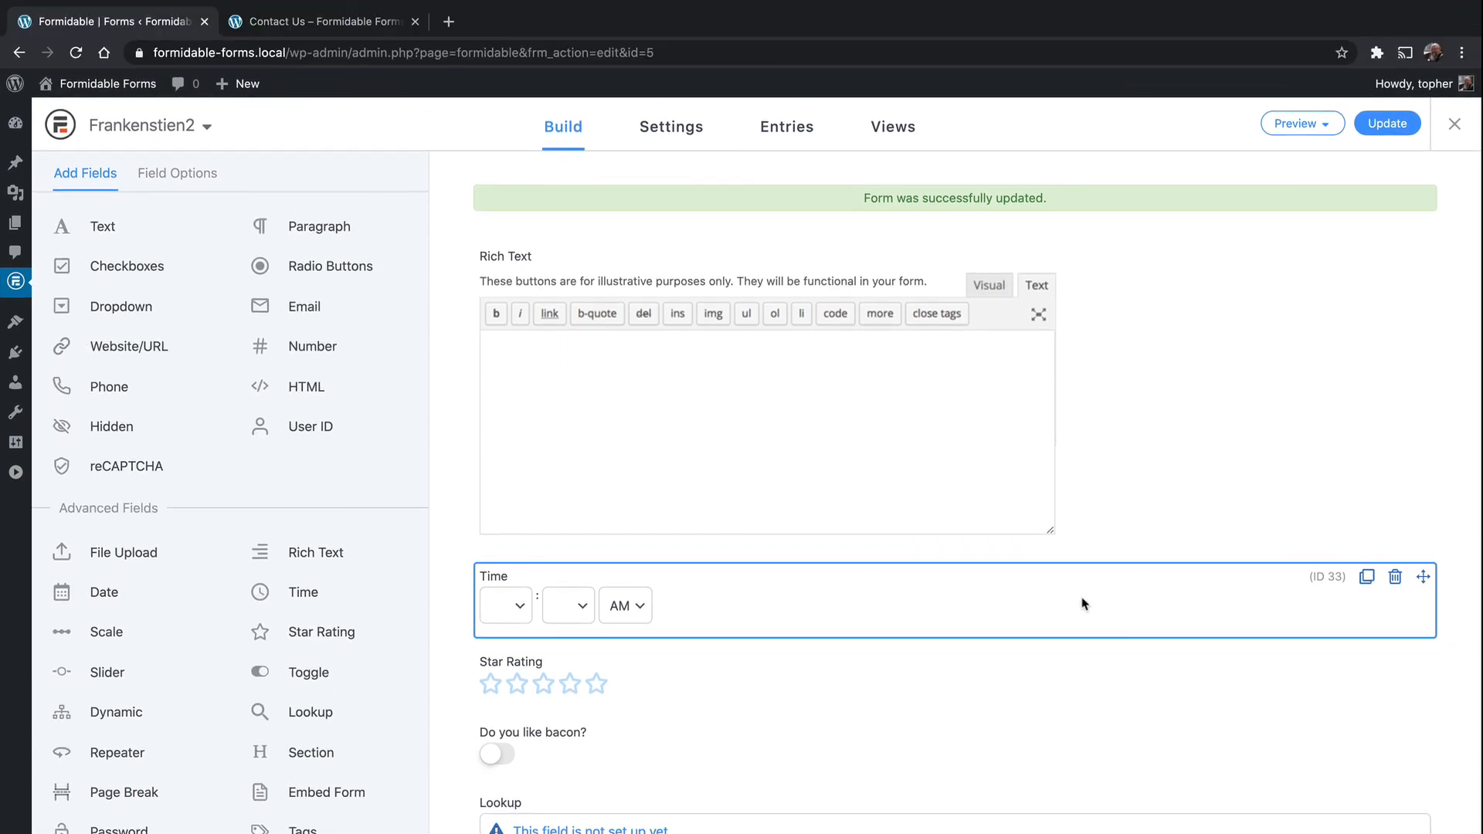